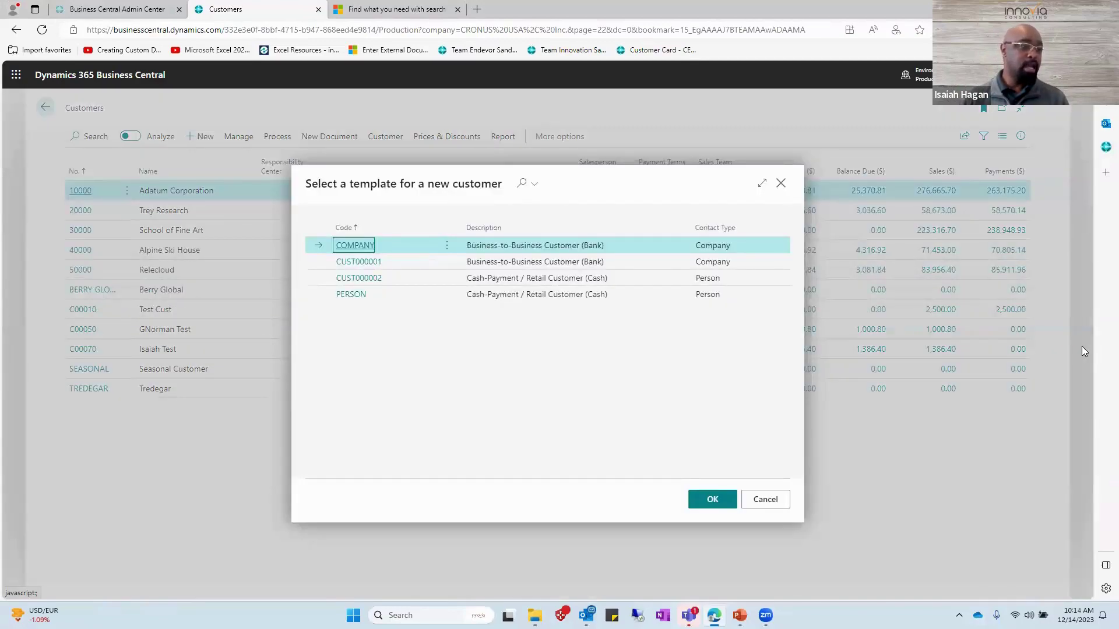
Create a new customer from template CUST000002 and name it Academy.
{"action": "key", "text": "Down"}
{"action": "key", "text": "Down"}
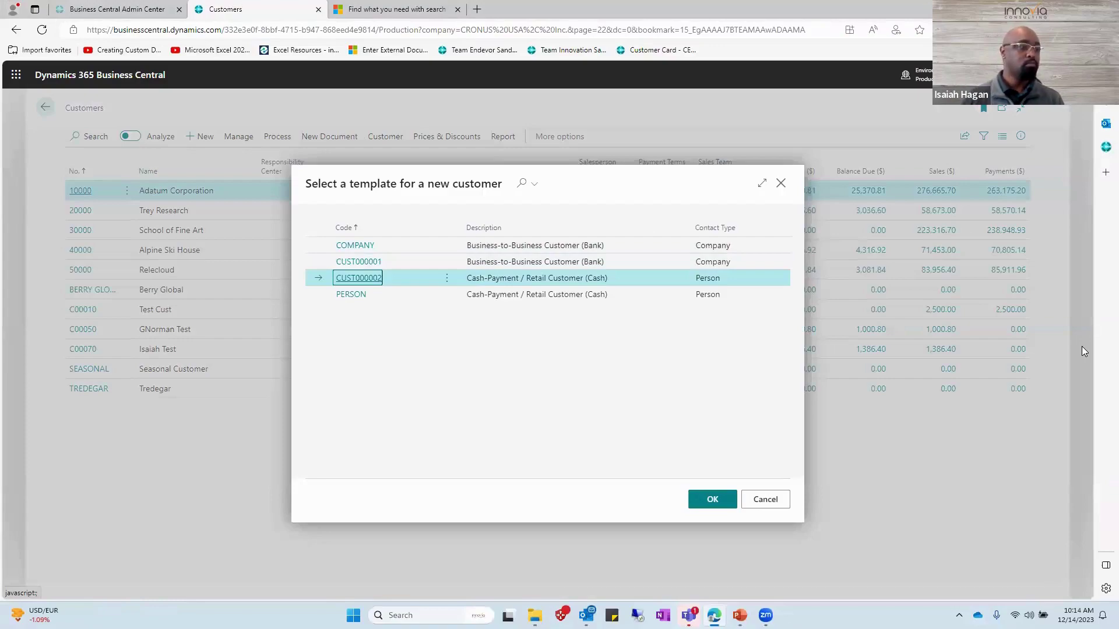
{"action": "key", "text": "Return"}
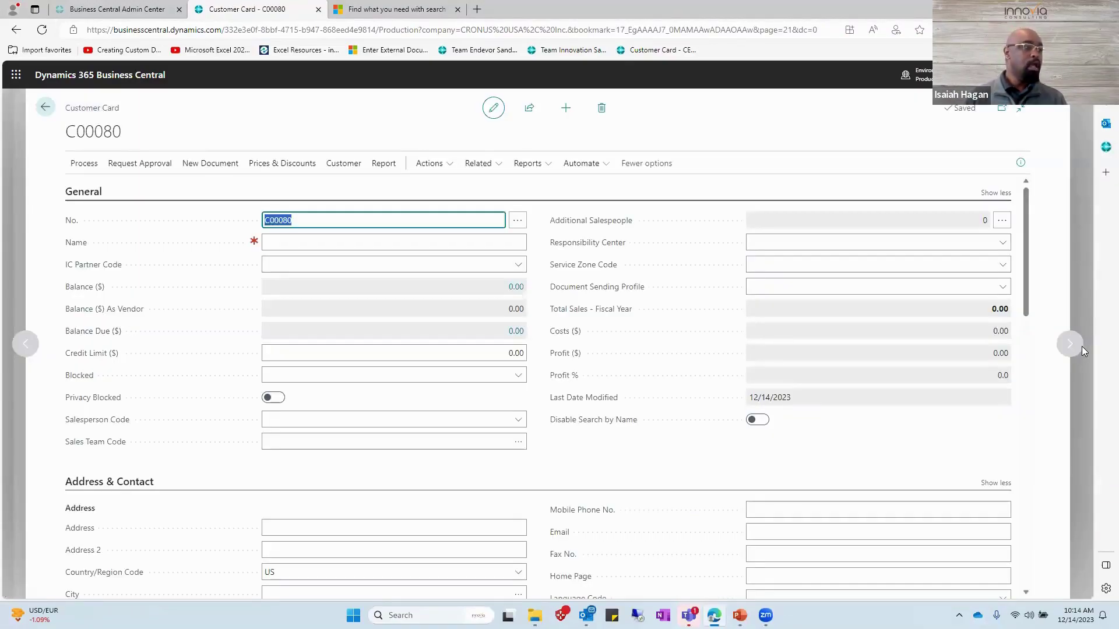
{"action": "key", "text": "Tab"}
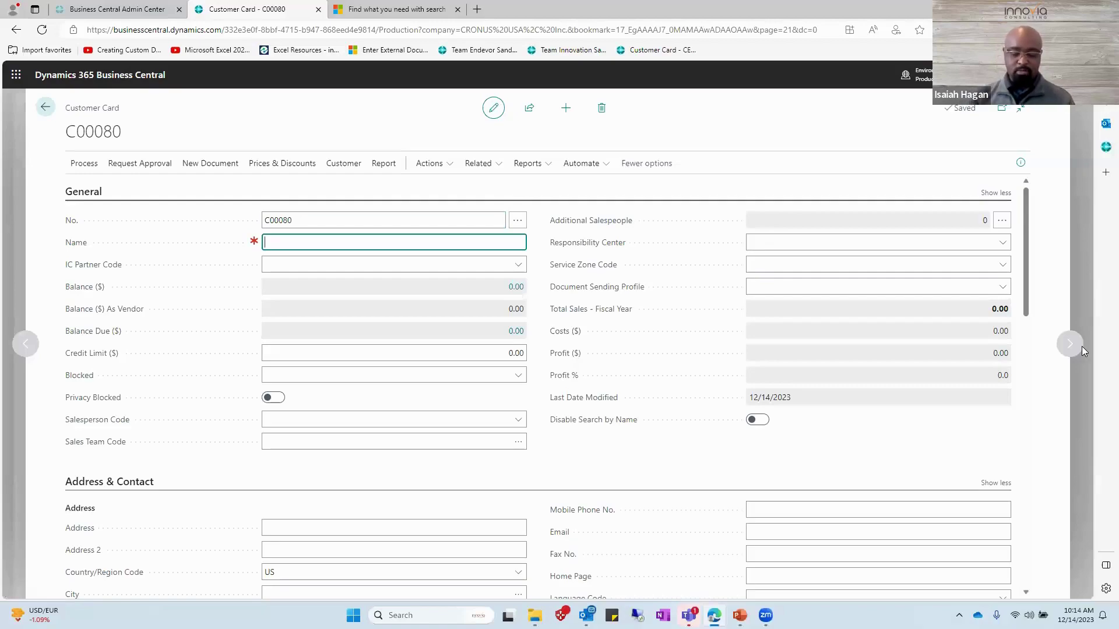
{"action": "type", "text": "Academy"}
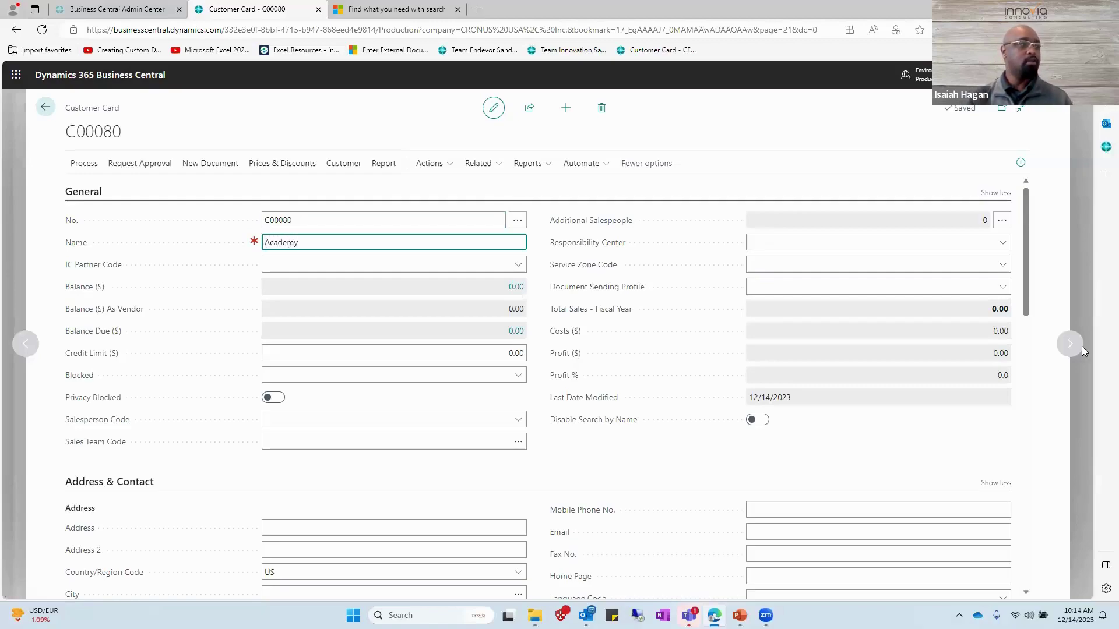
Assign salesperson code BD to Academy, leaving the sales team empty.
{"action": "key", "text": "Tab"}
{"action": "key", "text": "Tab"}
{"action": "key", "text": "Tab"}
{"action": "key", "text": "Tab"}
{"action": "key", "text": "Tab"}
{"action": "key", "text": "Tab"}
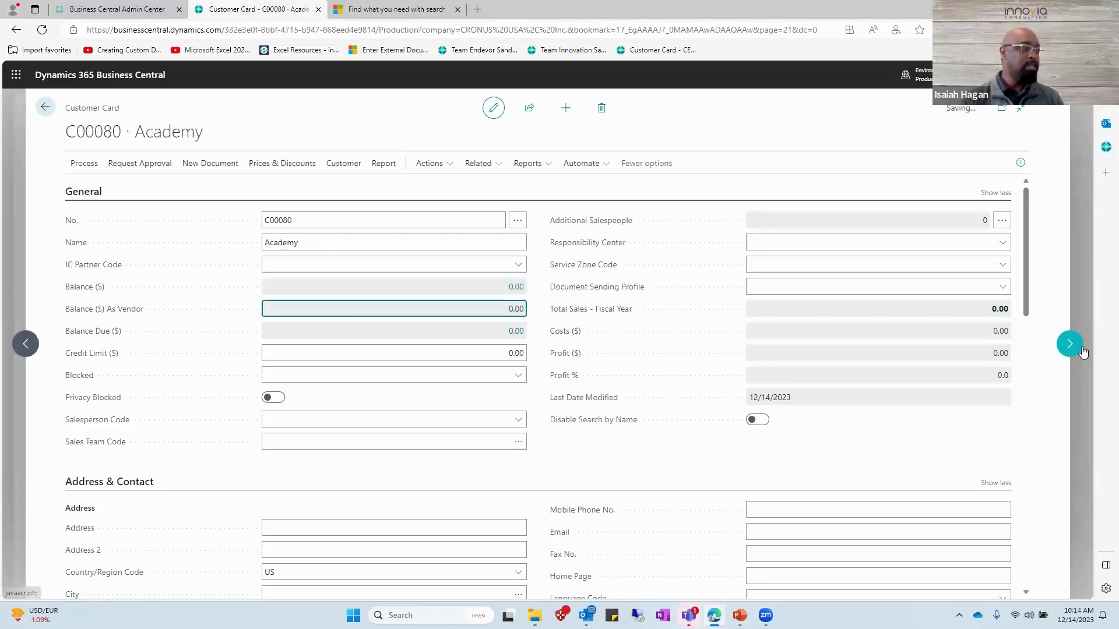
{"action": "key", "text": "Tab"}
{"action": "key", "text": "Tab"}
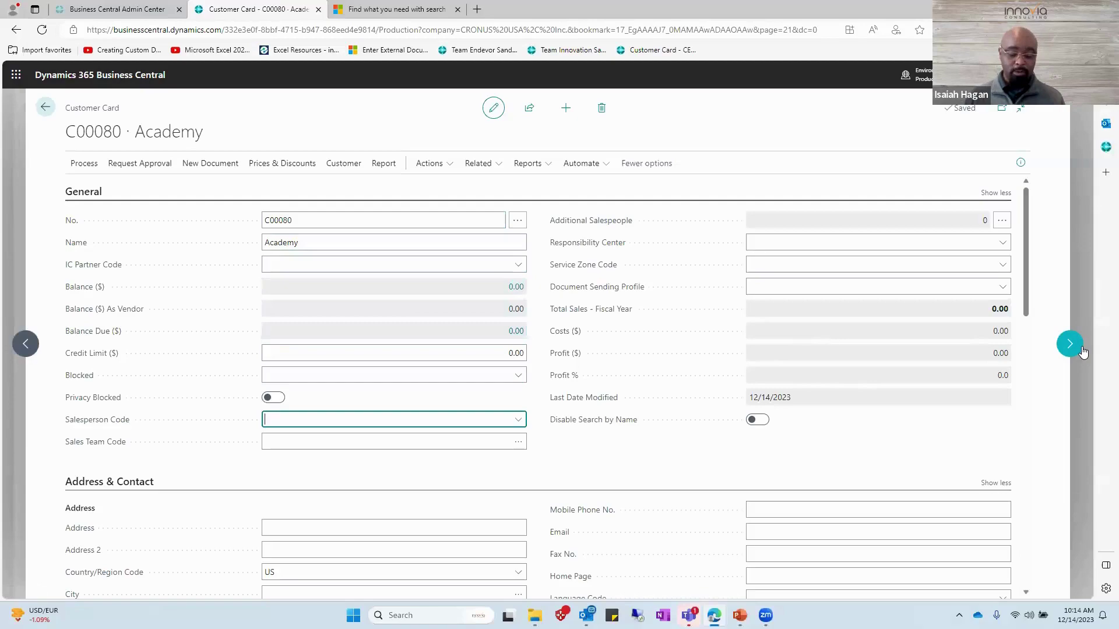
{"action": "key", "text": "alt+Down"}
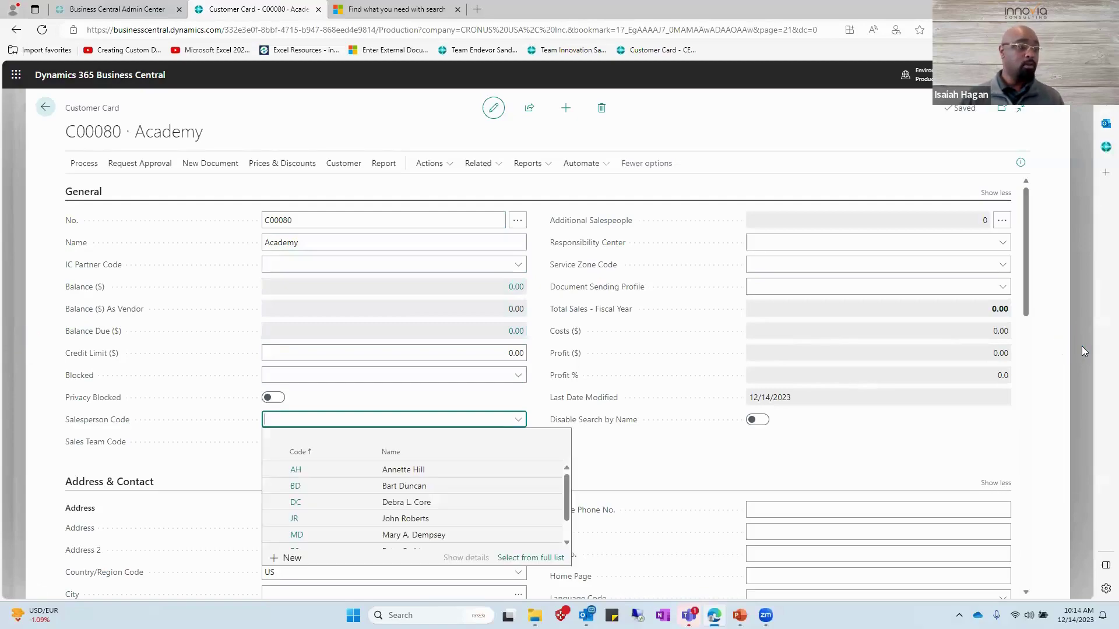
{"action": "key", "text": "Down"}
{"action": "key", "text": "Down"}
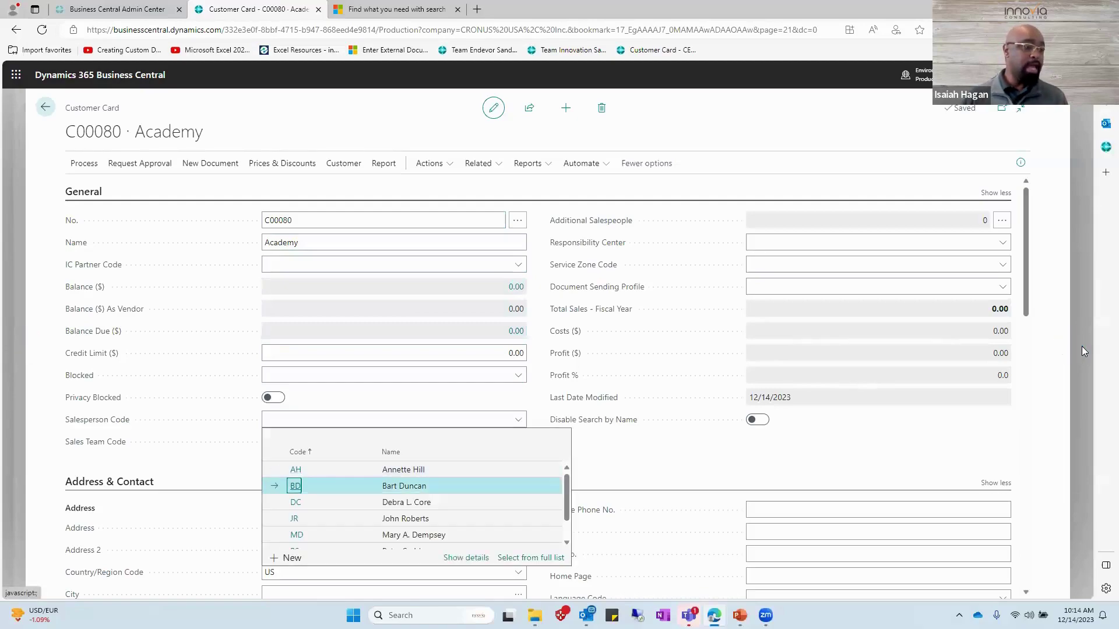
{"action": "key", "text": "Tab"}
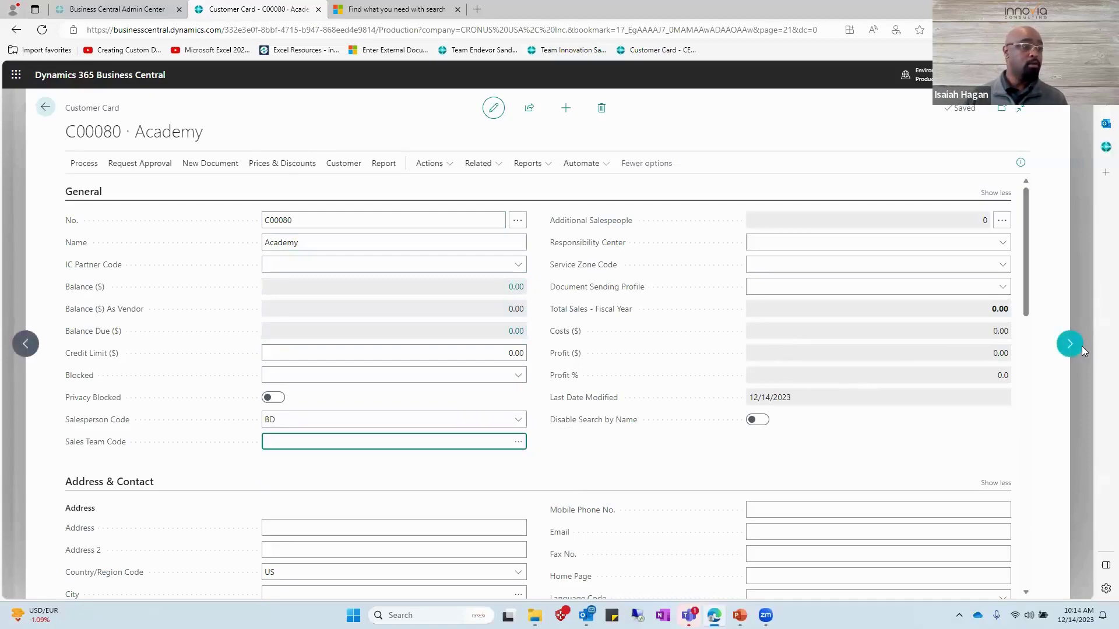
{"action": "key", "text": "alt+Down"}
{"action": "key", "text": "Escape"}
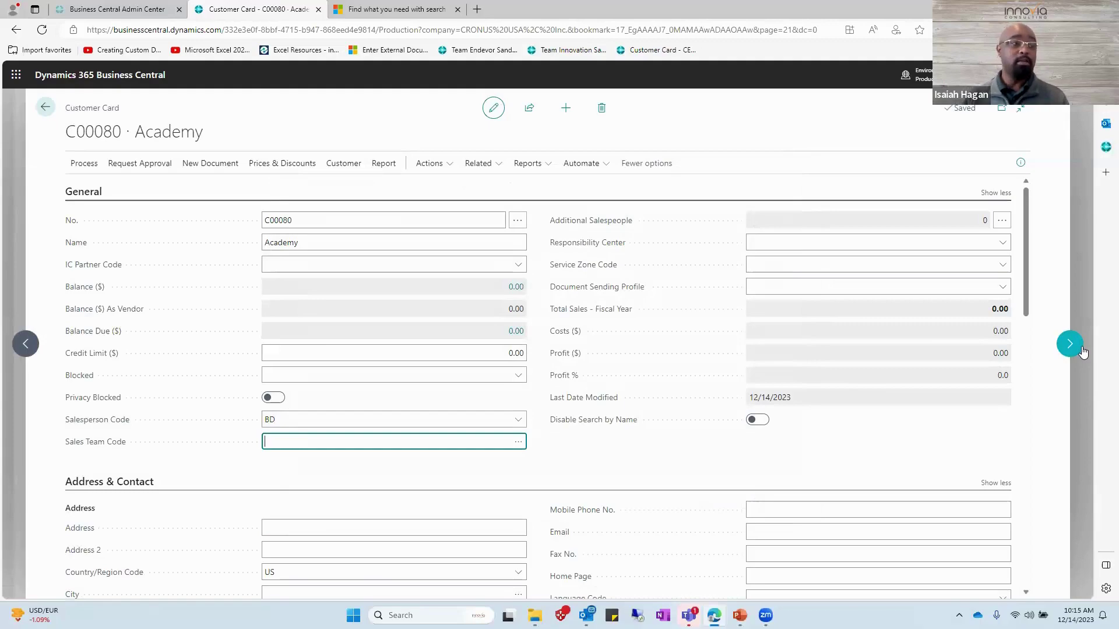
{"action": "key", "text": "alt+d"}
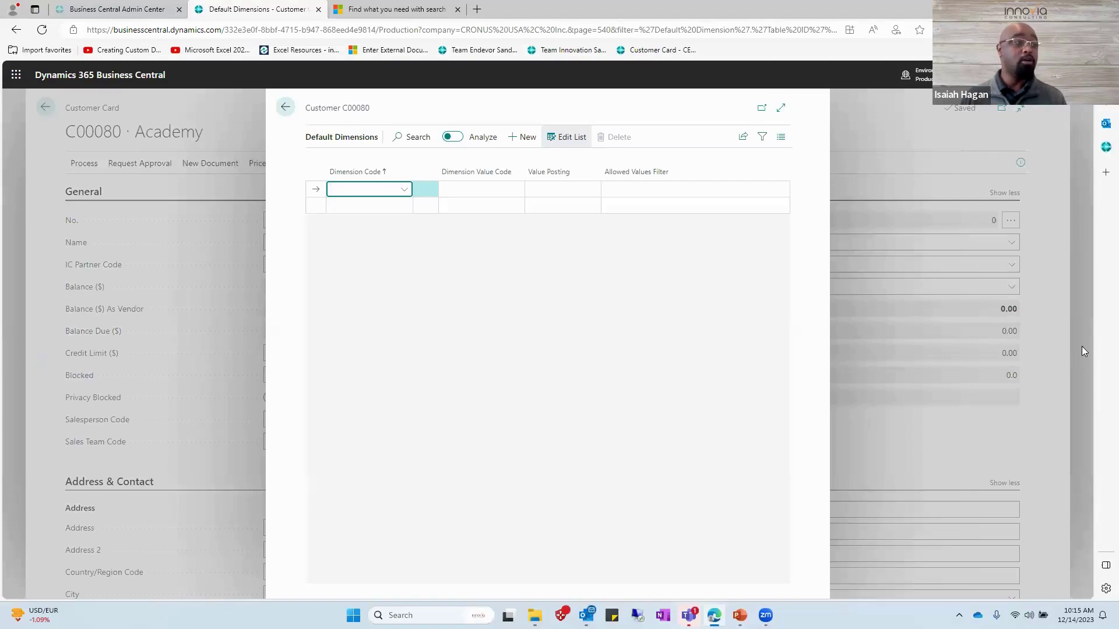
Add default dimensions CUSTOMERGROUP = MEDIUM and SALESPEOPLE = SAM for customer C00080.
{"action": "key", "text": "Down"}
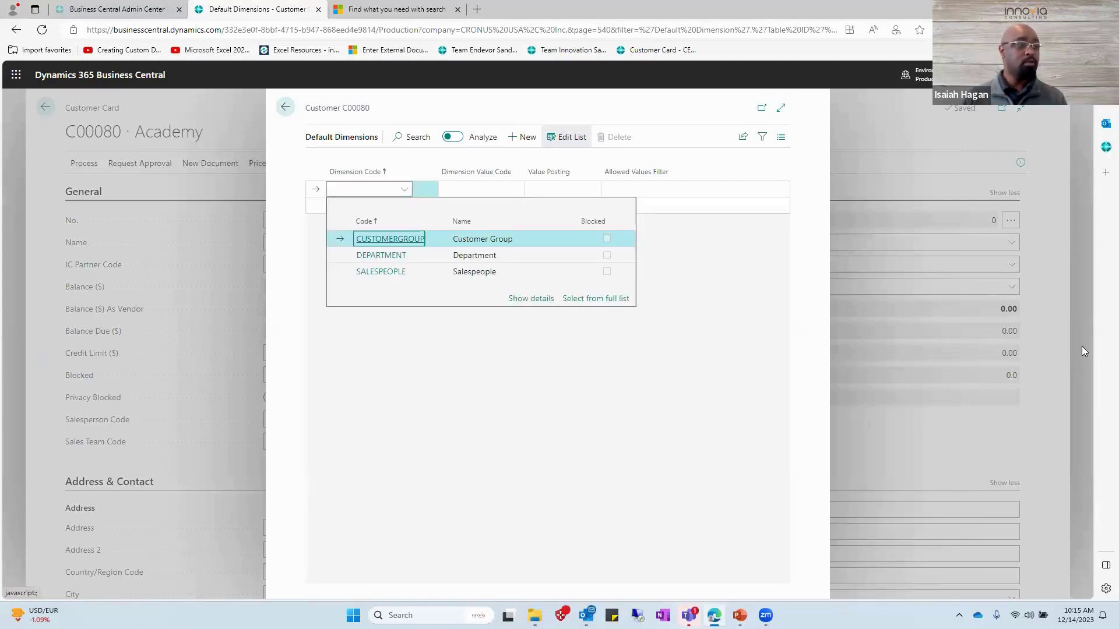
{"action": "key", "text": "Return"}
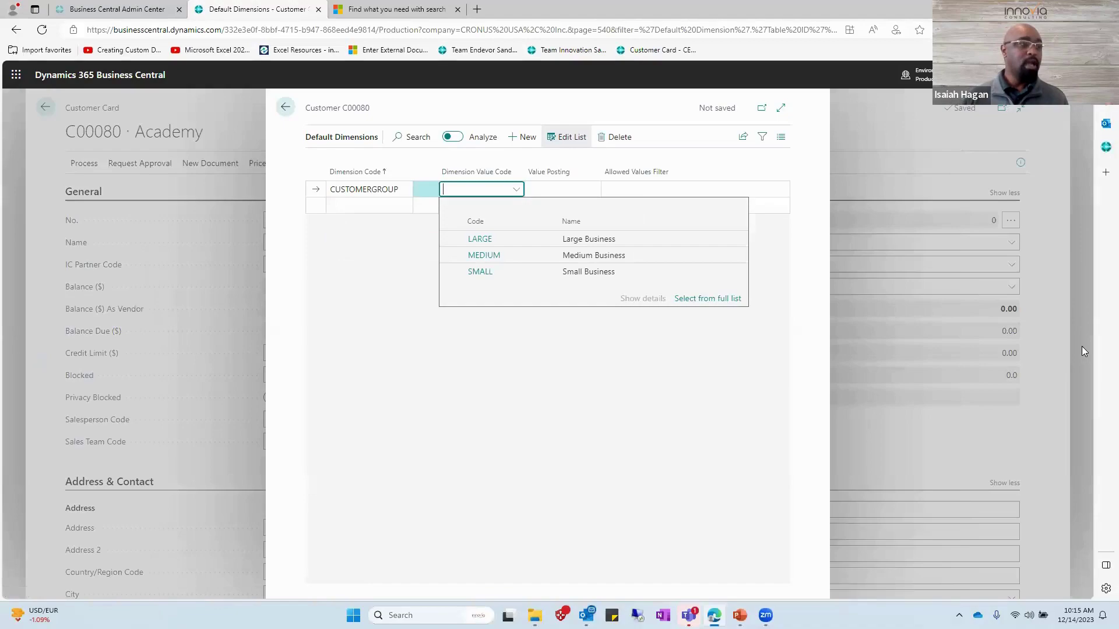
{"action": "key", "text": "Down"}
{"action": "key", "text": "Down"}
{"action": "key", "text": "Return"}
{"action": "key", "text": "Return"}
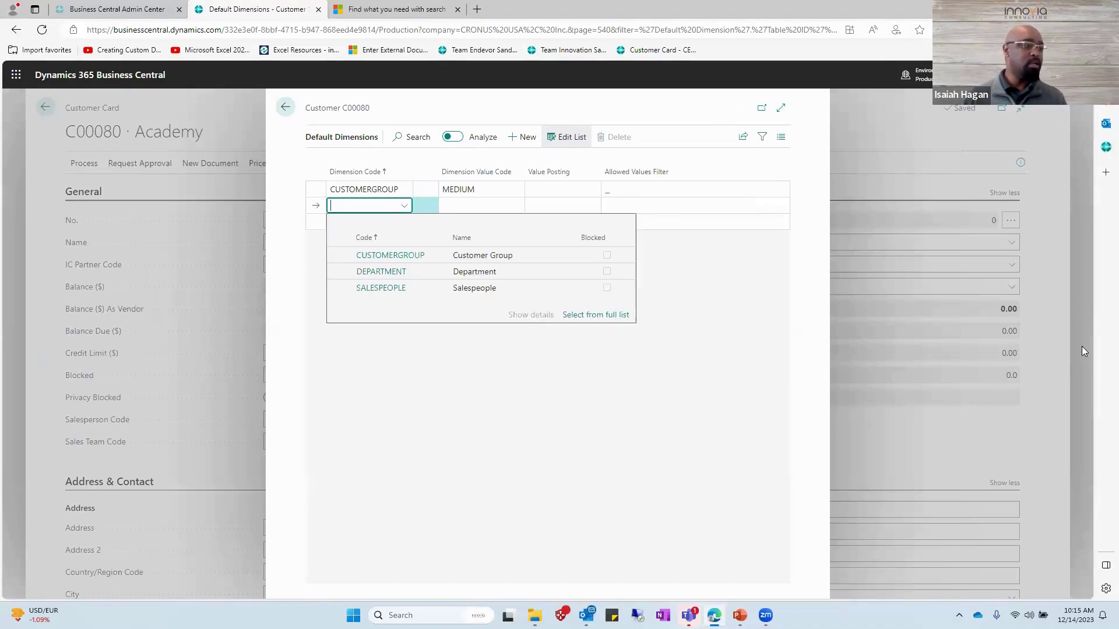
{"action": "key", "text": "Down"}
{"action": "key", "text": "Down"}
{"action": "key", "text": "Tab"}
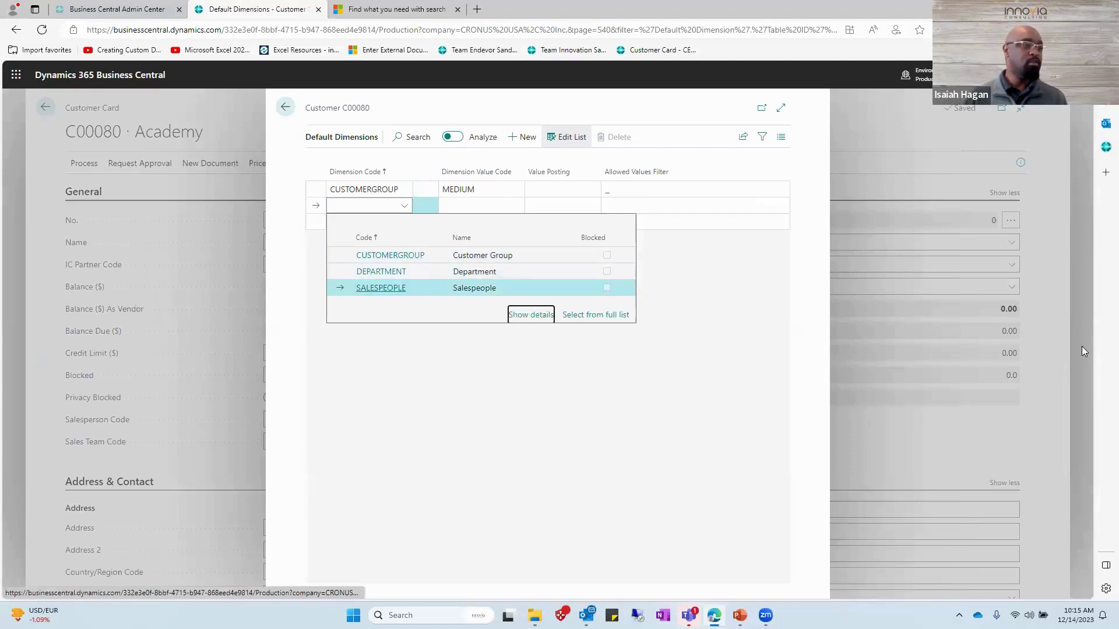
{"action": "key", "text": "shift+Tab"}
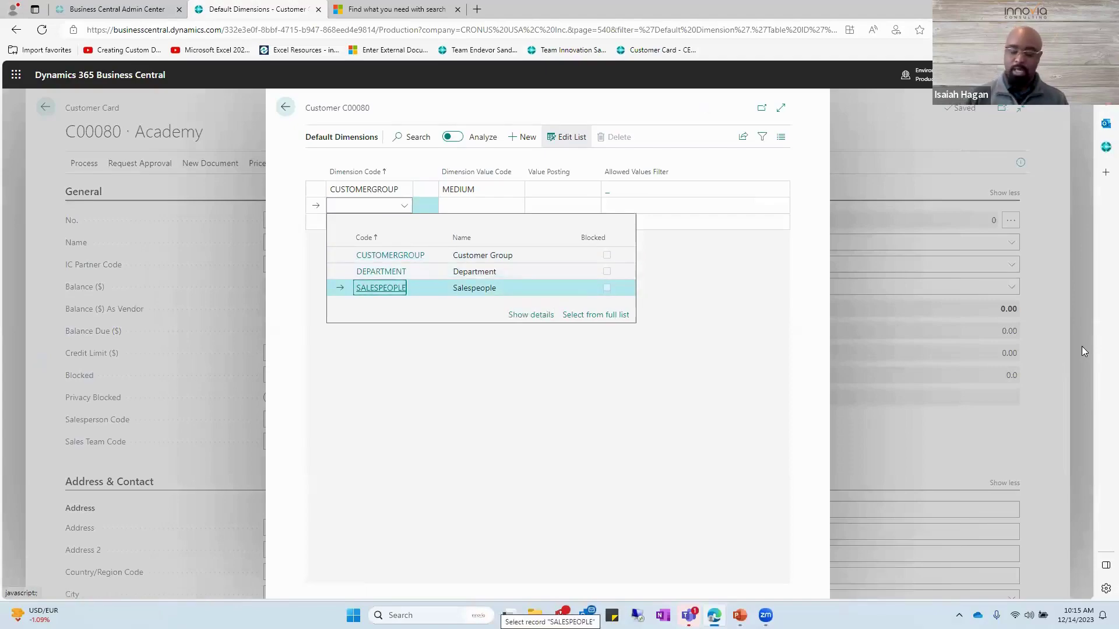
{"action": "key", "text": "Return"}
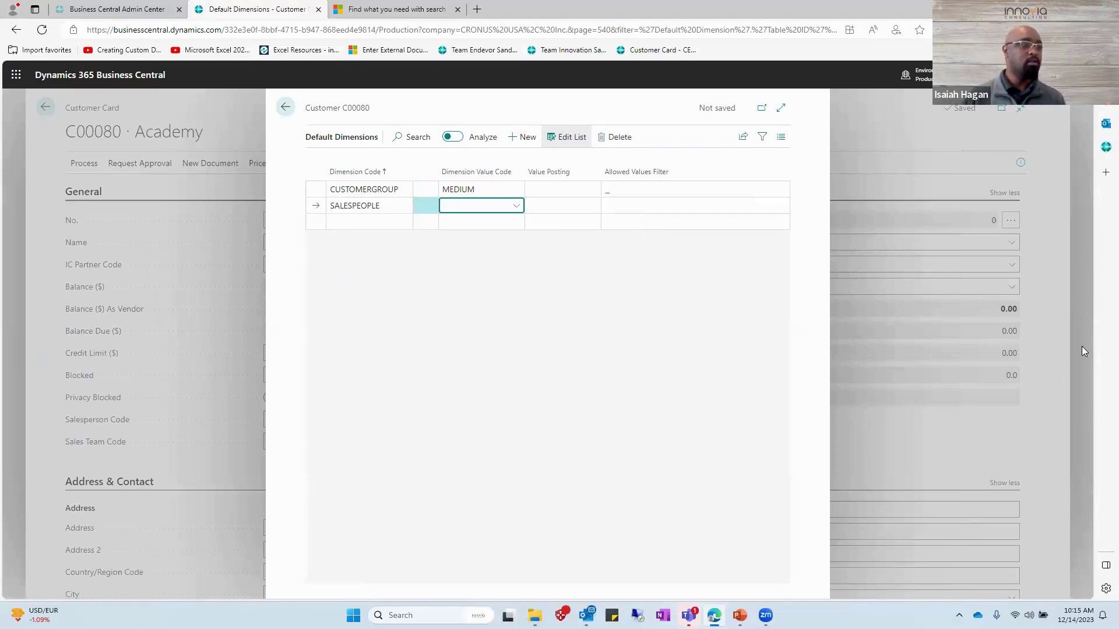
{"action": "key", "text": "alt+Down"}
{"action": "key", "text": "Down"}
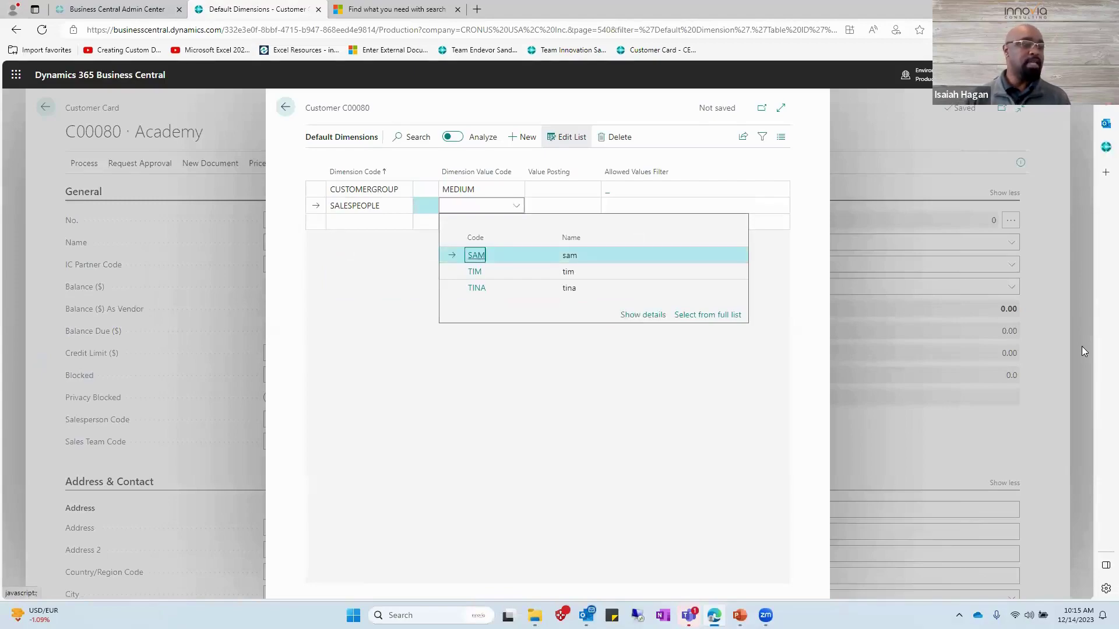
{"action": "key", "text": "Return"}
{"action": "key", "text": "Return"}
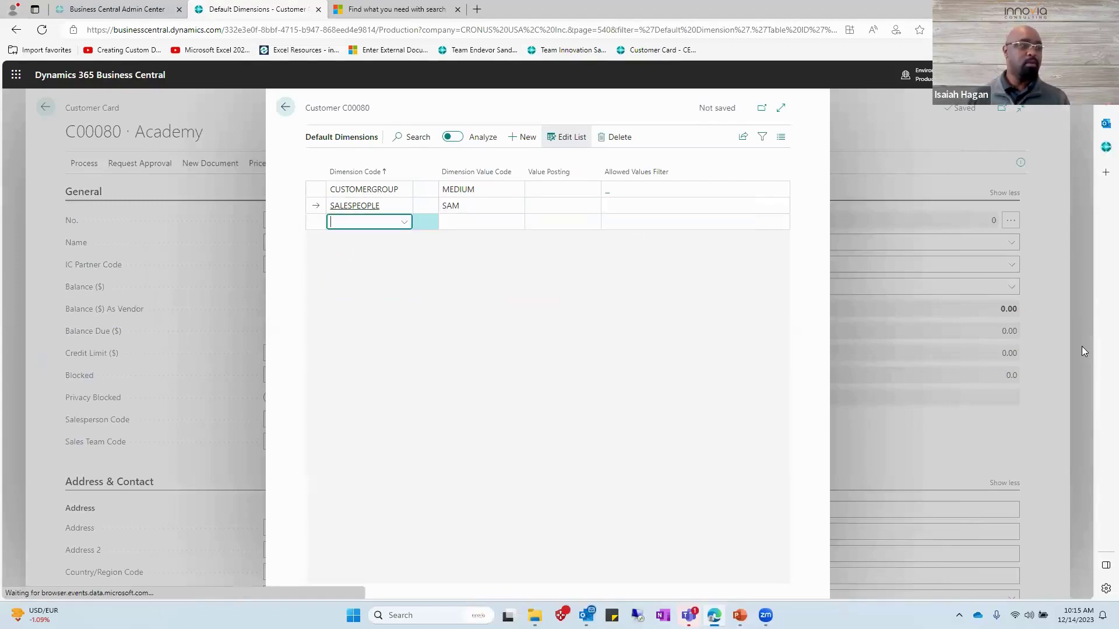
{"action": "key", "text": "Escape"}
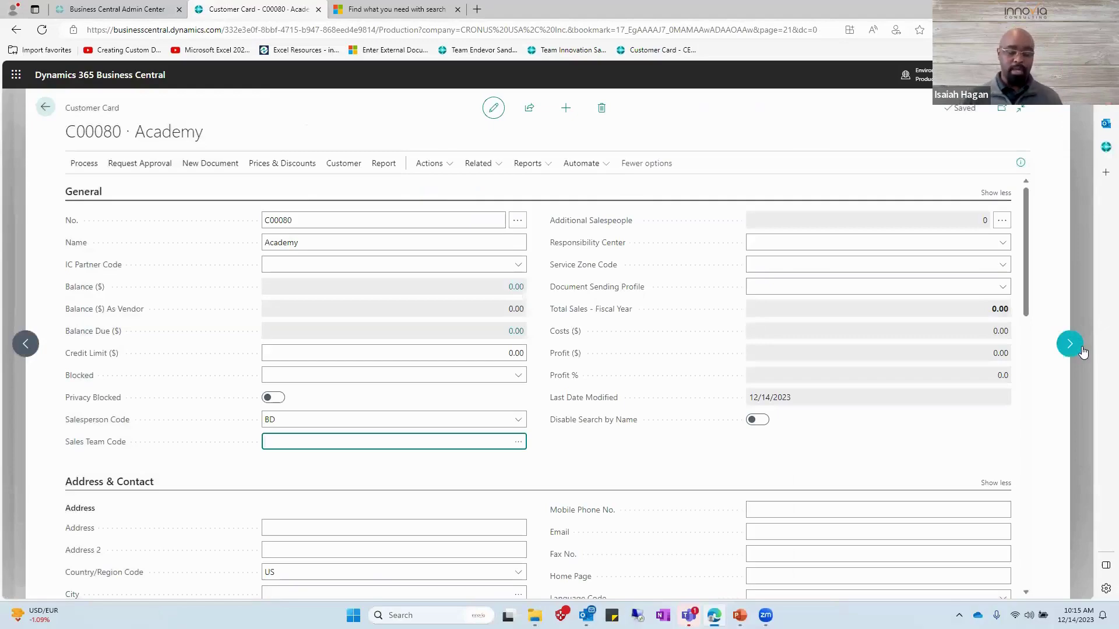
{"action": "key", "text": "Tab"}
{"action": "key", "text": "Tab"}
{"action": "key", "text": "Tab"}
{"action": "key", "text": "Tab"}
{"action": "key", "text": "Tab"}
{"action": "key", "text": "Tab"}
{"action": "key", "text": "Tab"}
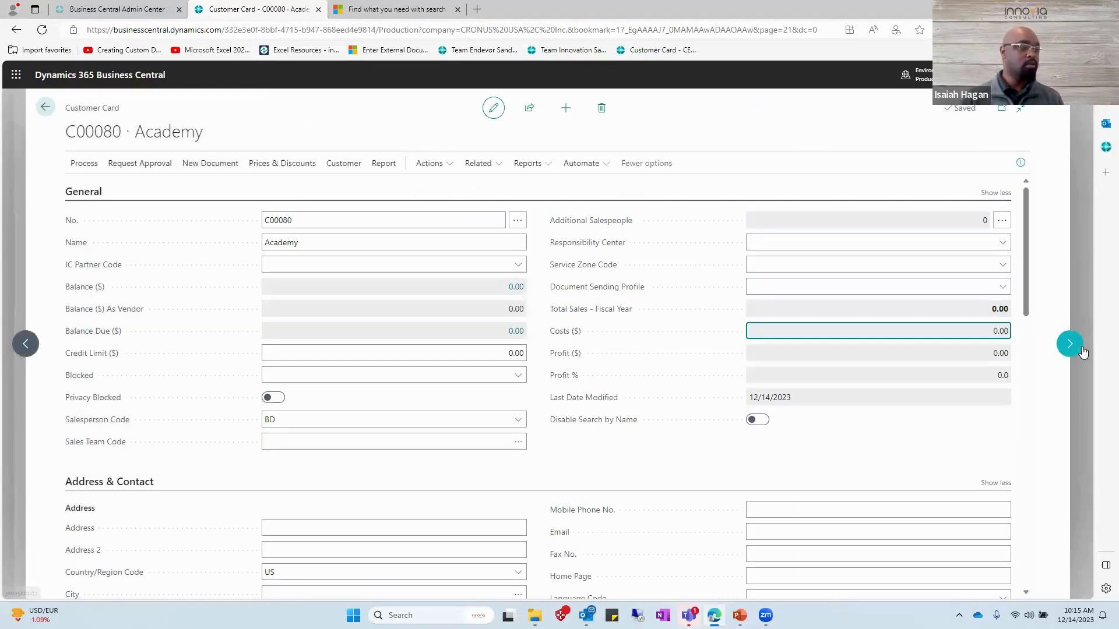
{"action": "key", "text": "Tab"}
{"action": "key", "text": "Tab"}
{"action": "key", "text": "Tab"}
{"action": "key", "text": "Tab"}
{"action": "key", "text": "Tab"}
{"action": "key", "text": "Tab"}
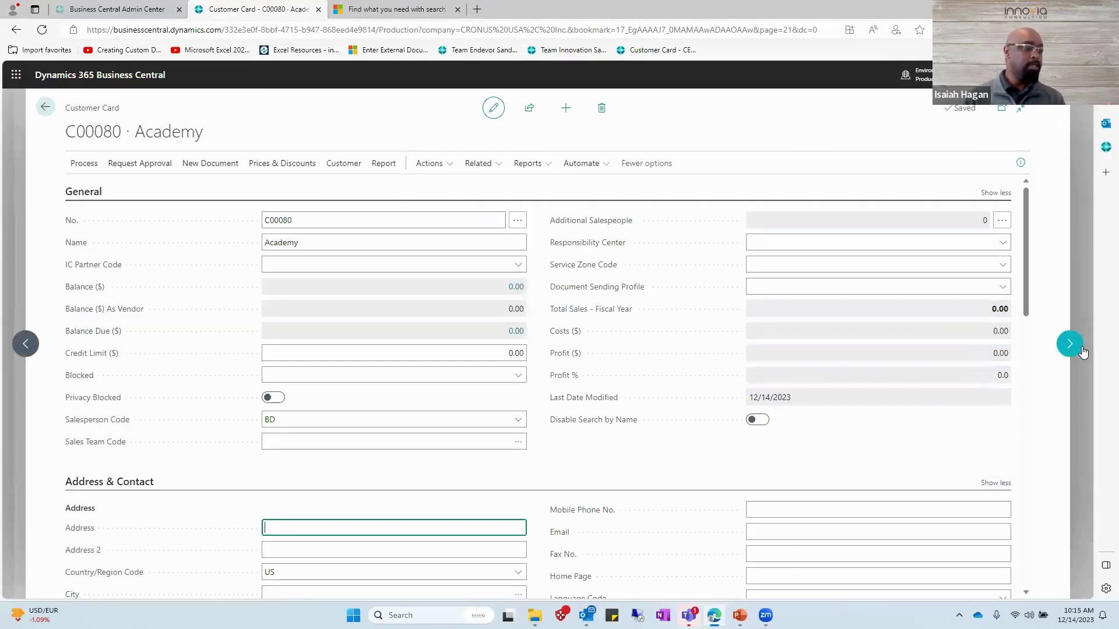
{"action": "key", "text": "shift+Tab"}
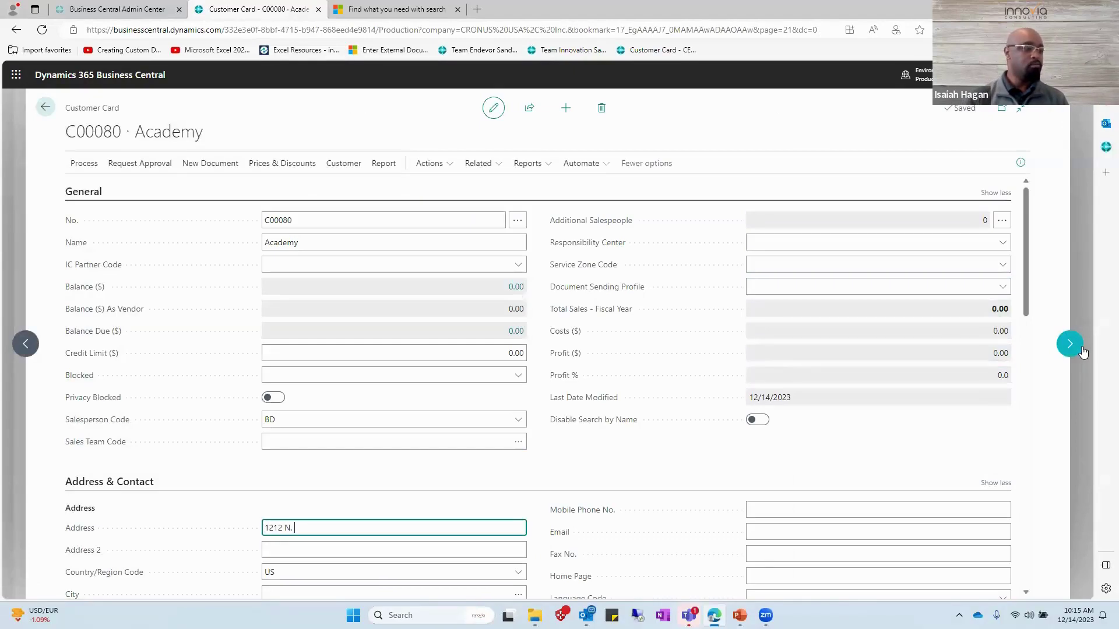
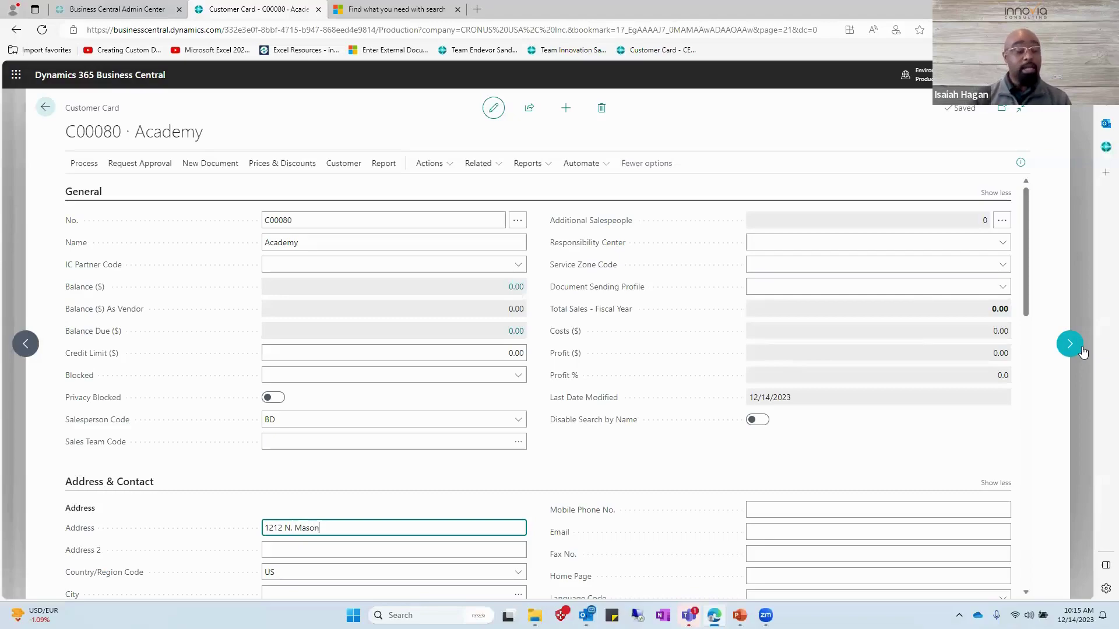
{"action": "key", "text": "Tab"}
{"action": "key", "text": "Tab"}
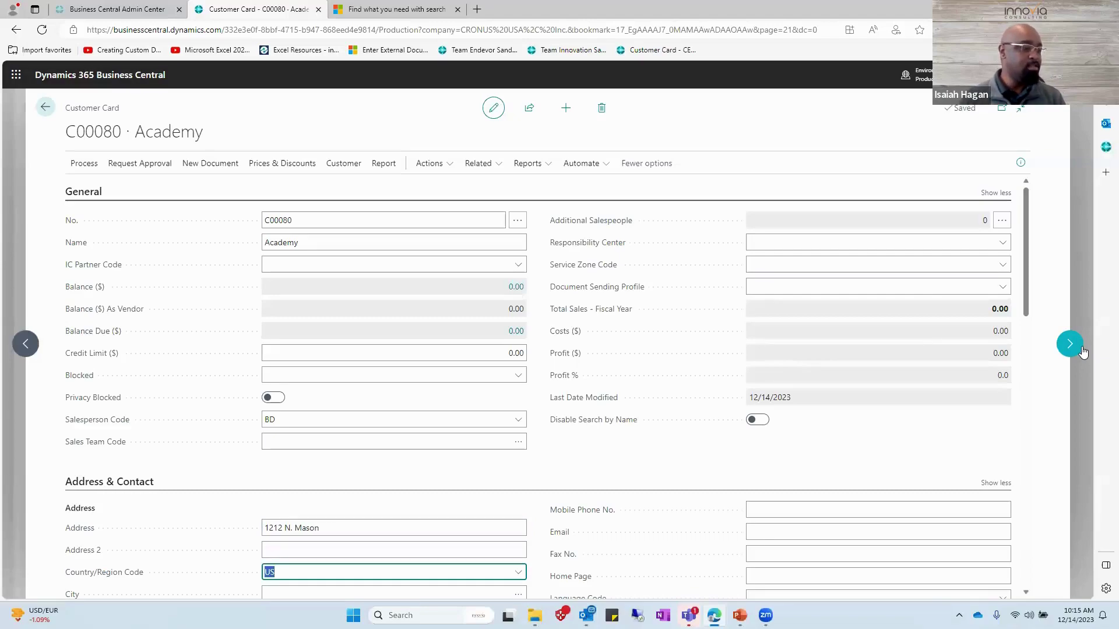
{"action": "key", "text": "Tab"}
{"action": "type", "text": "Katy"}
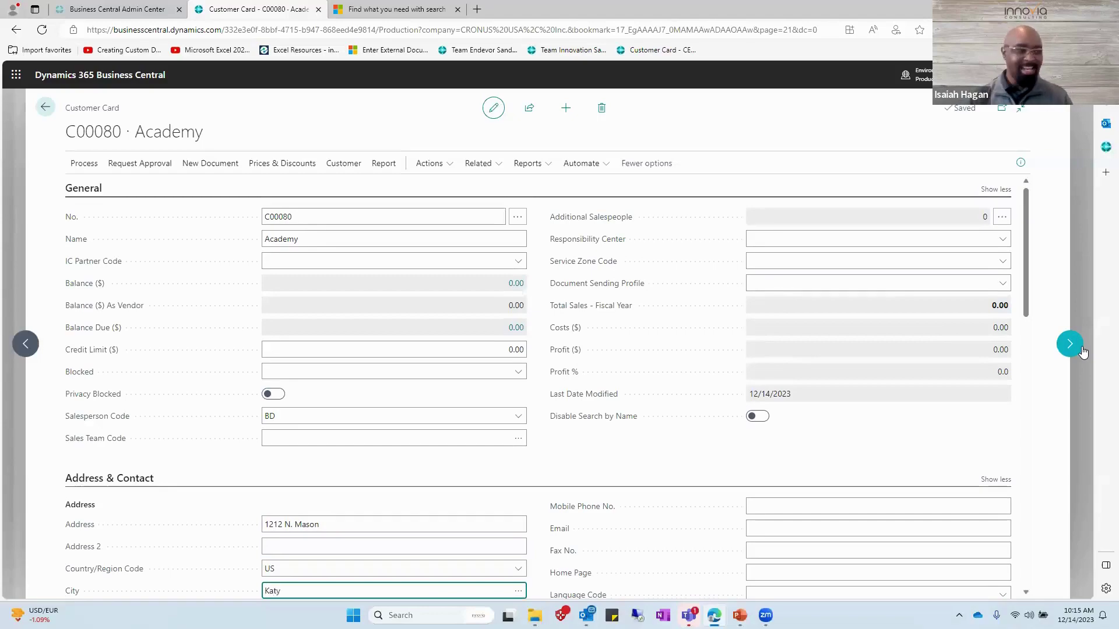
{"action": "key", "text": "Tab"}
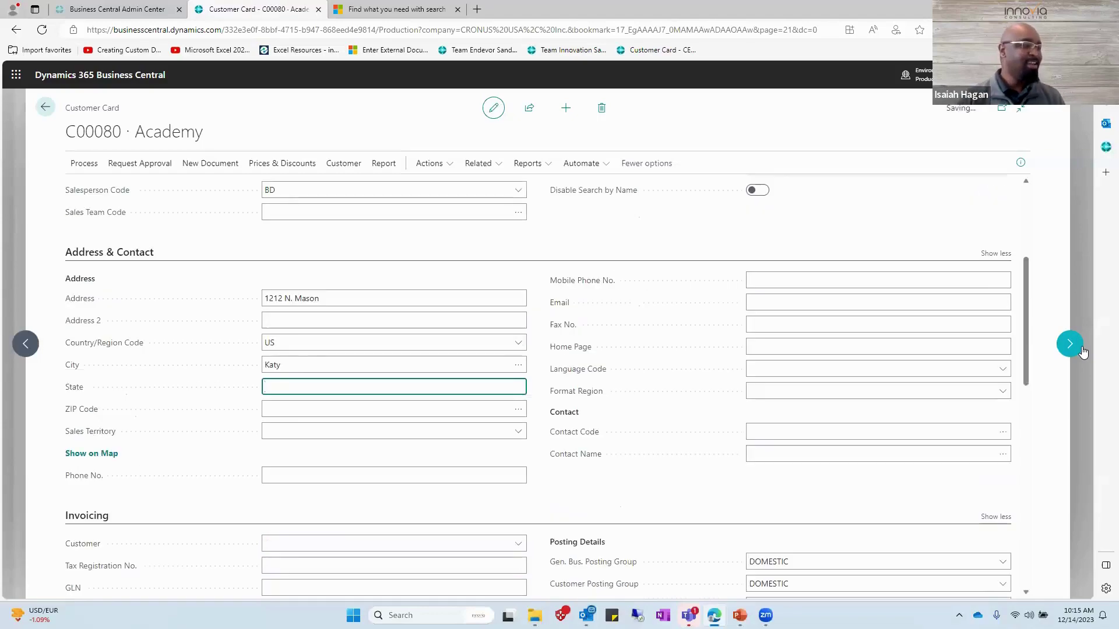
{"action": "type", "text": "TX"}
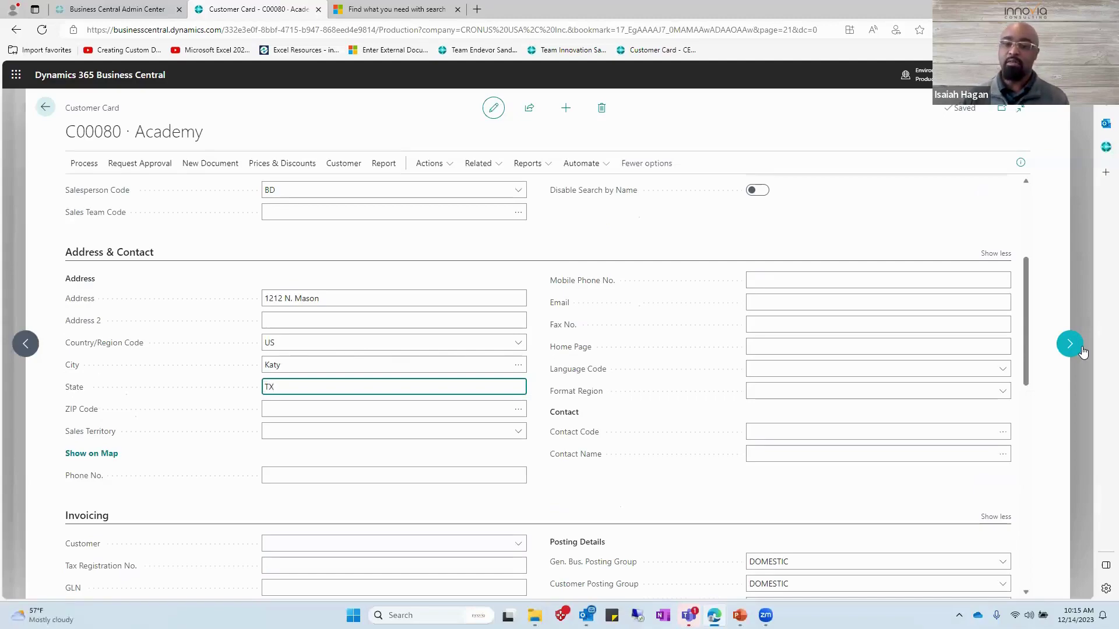
{"action": "key", "text": "shift+Tab"}
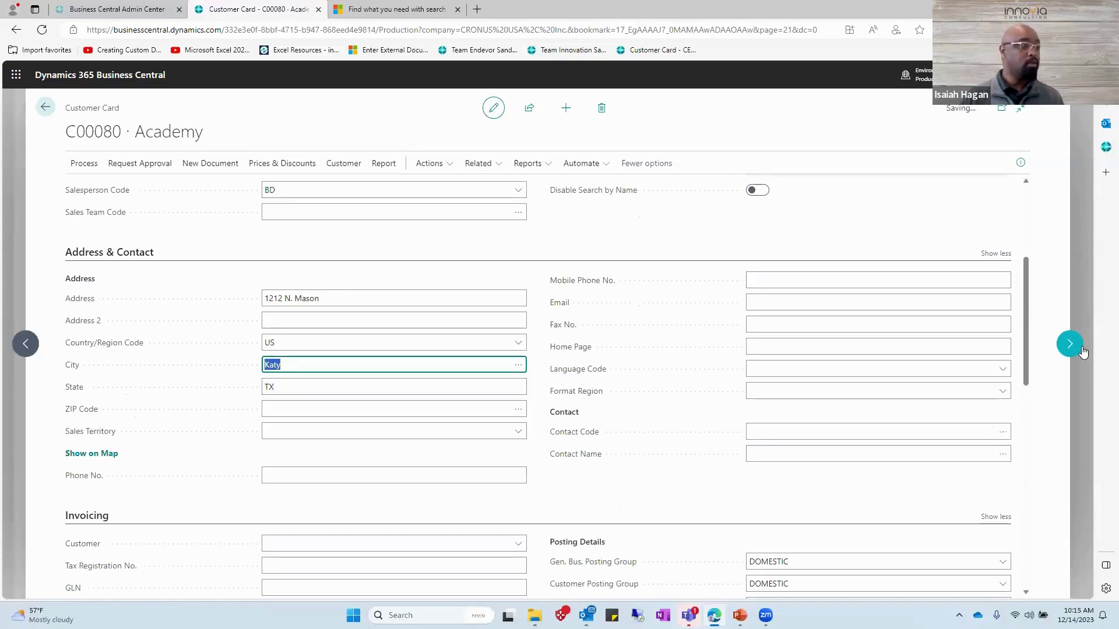
{"action": "key", "text": "Escape"}
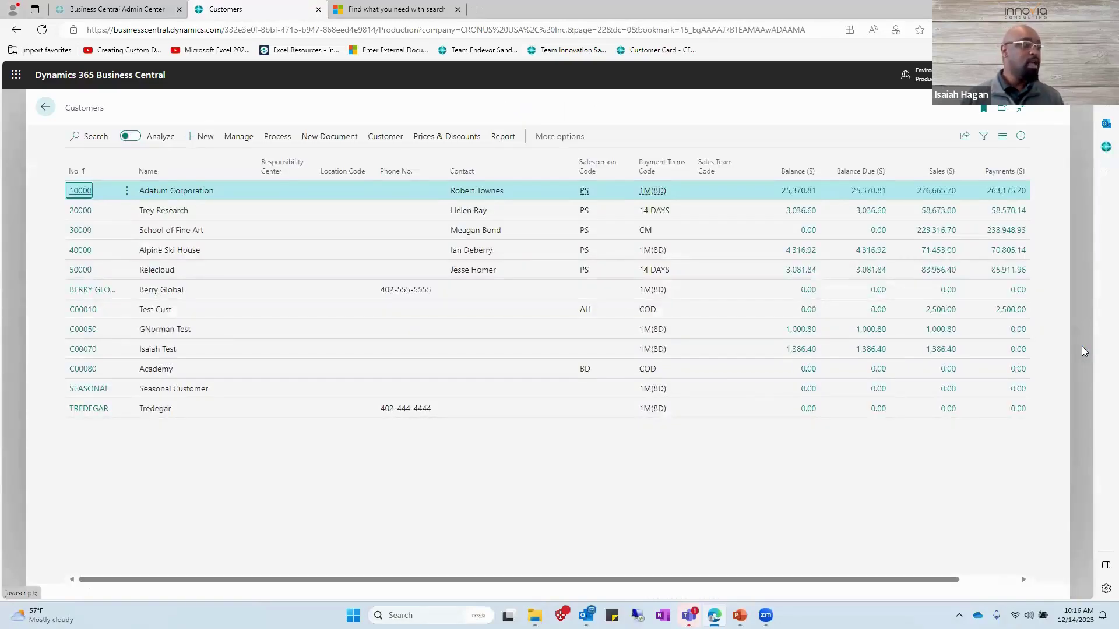
Search 'sales inv' to reach the Sales Invoices list and create a new invoice.
{"action": "key", "text": "Down"}
{"action": "key", "text": "Down"}
{"action": "key", "text": "Down"}
{"action": "key", "text": "Down"}
{"action": "key", "text": "Down"}
{"action": "key", "text": "Down"}
{"action": "key", "text": "Down"}
{"action": "key", "text": "Down"}
{"action": "key", "text": "Down"}
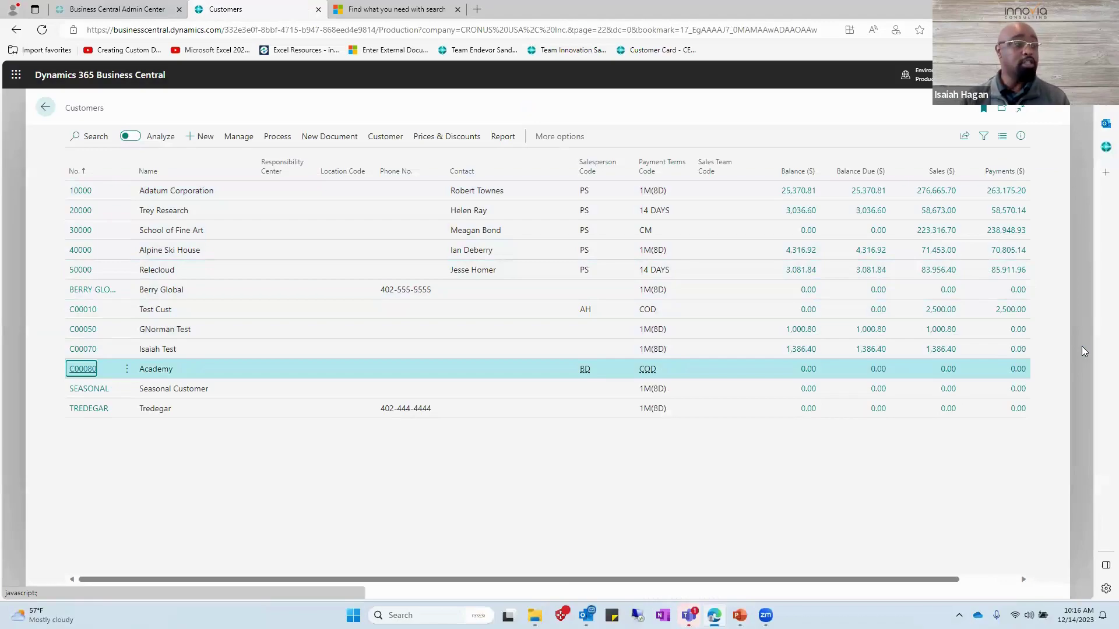
{"action": "key", "text": "alt+q"}
{"action": "type", "text": "sales inv"}
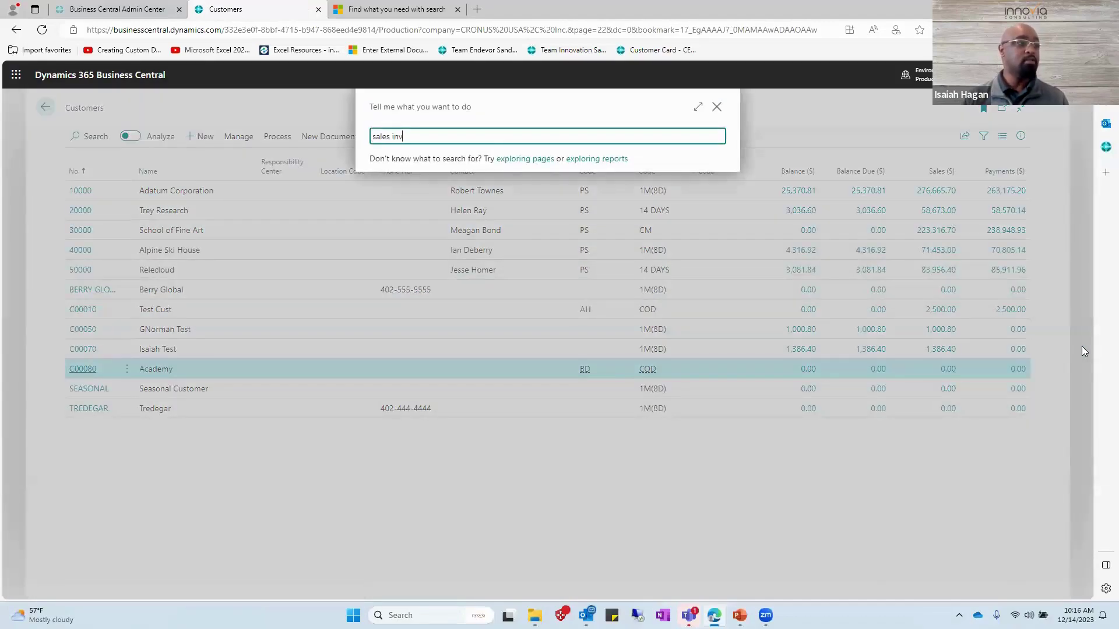
{"action": "key", "text": "Down"}
{"action": "key", "text": "Down"}
{"action": "key", "text": "Down"}
{"action": "key", "text": "Down"}
{"action": "key", "text": "Down"}
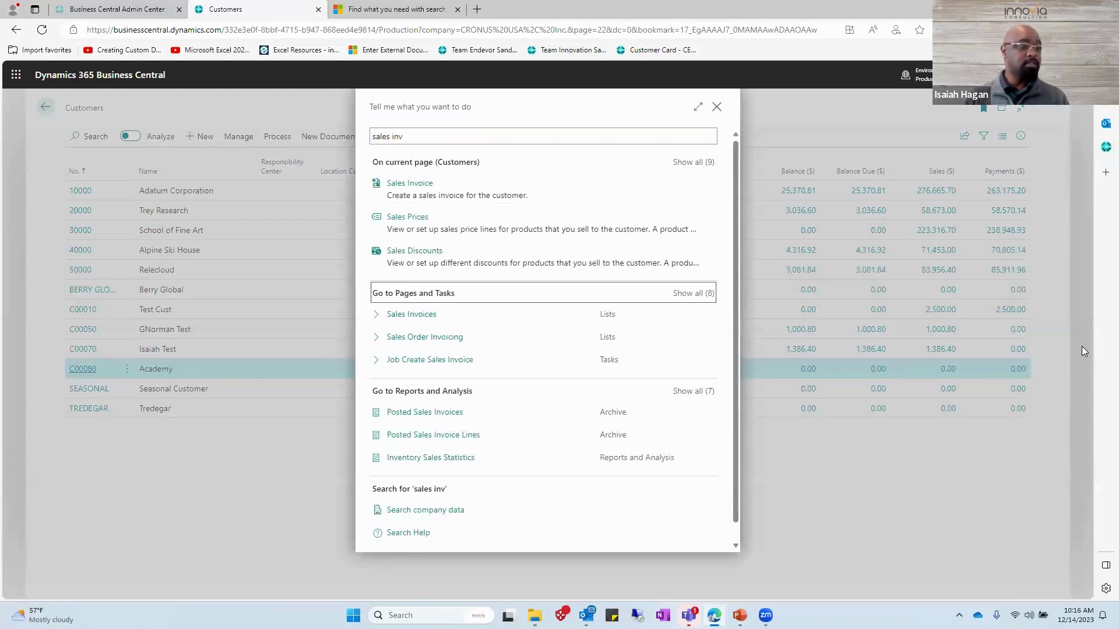
{"action": "key", "text": "Down"}
{"action": "key", "text": "Return"}
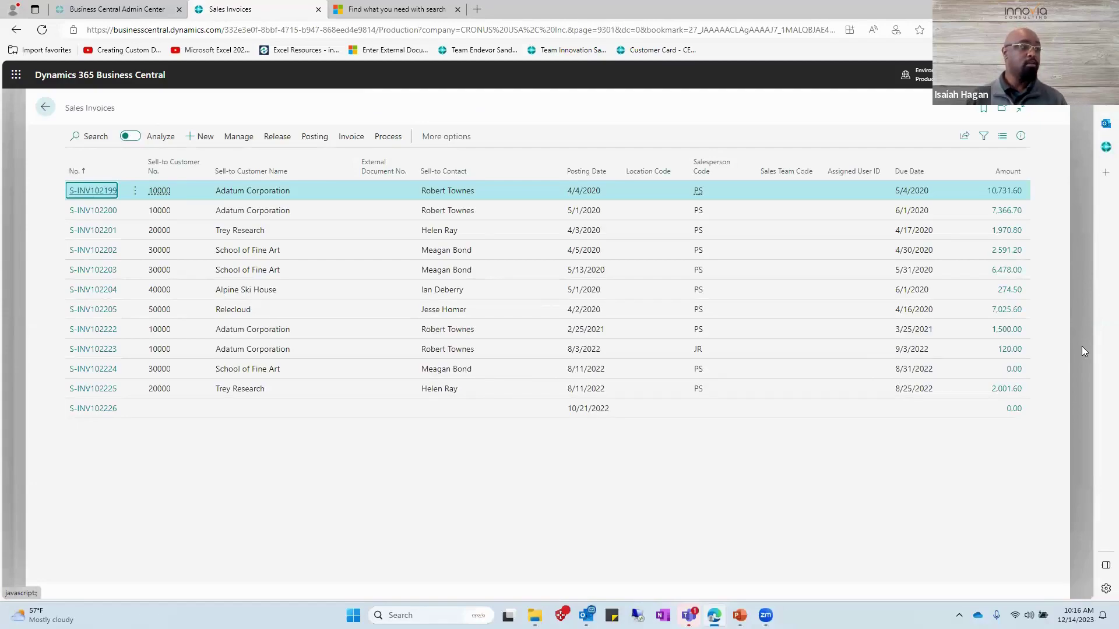
{"action": "key", "text": "alt+n"}
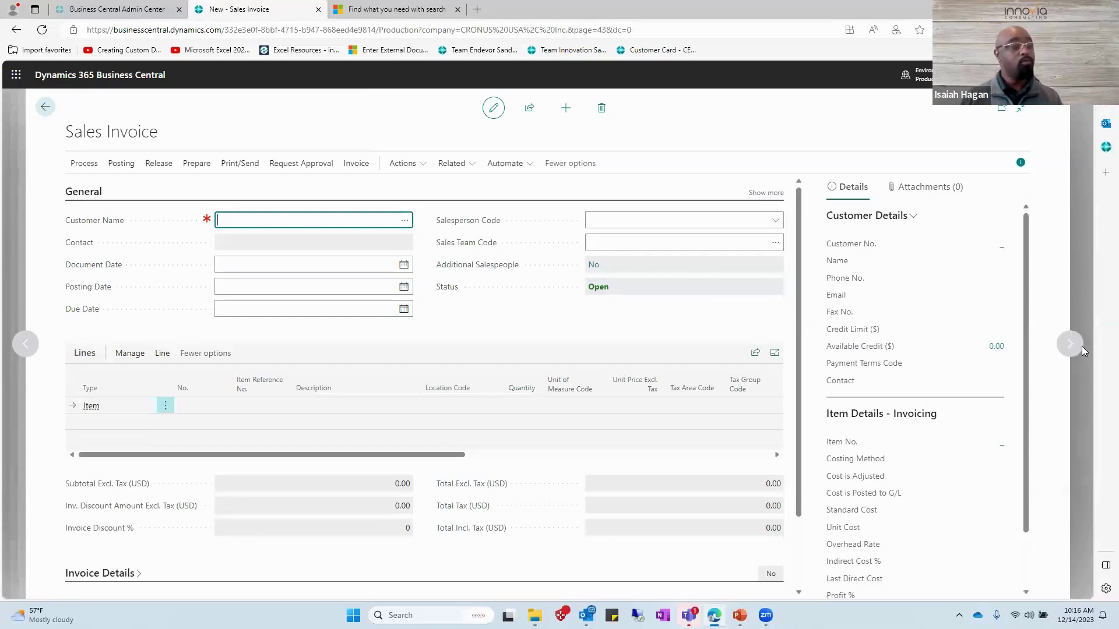
Select customer C00080 Academy by searching 'aca', keeping the default 12/14/2023 dates.
{"action": "key", "text": "alt+Down"}
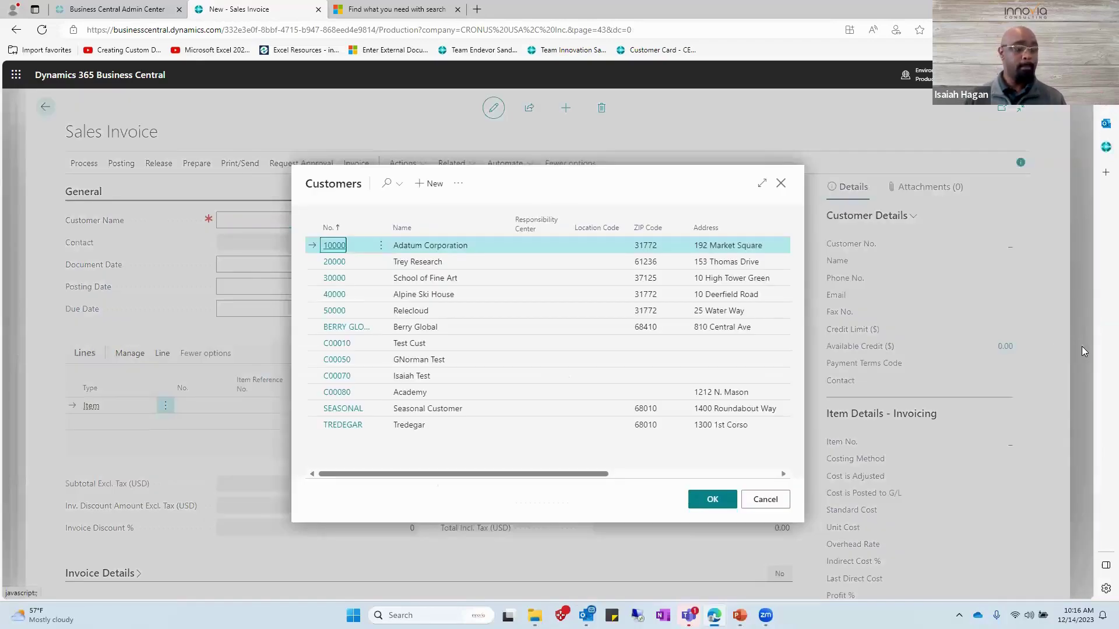
{"action": "key", "text": "F3"}
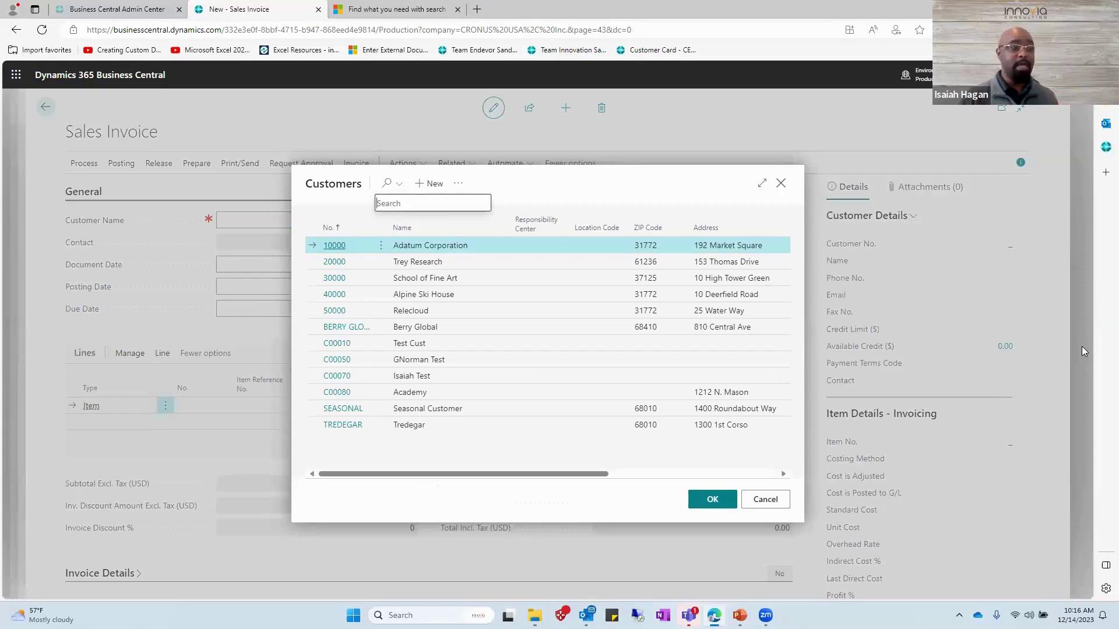
{"action": "type", "text": "aca"}
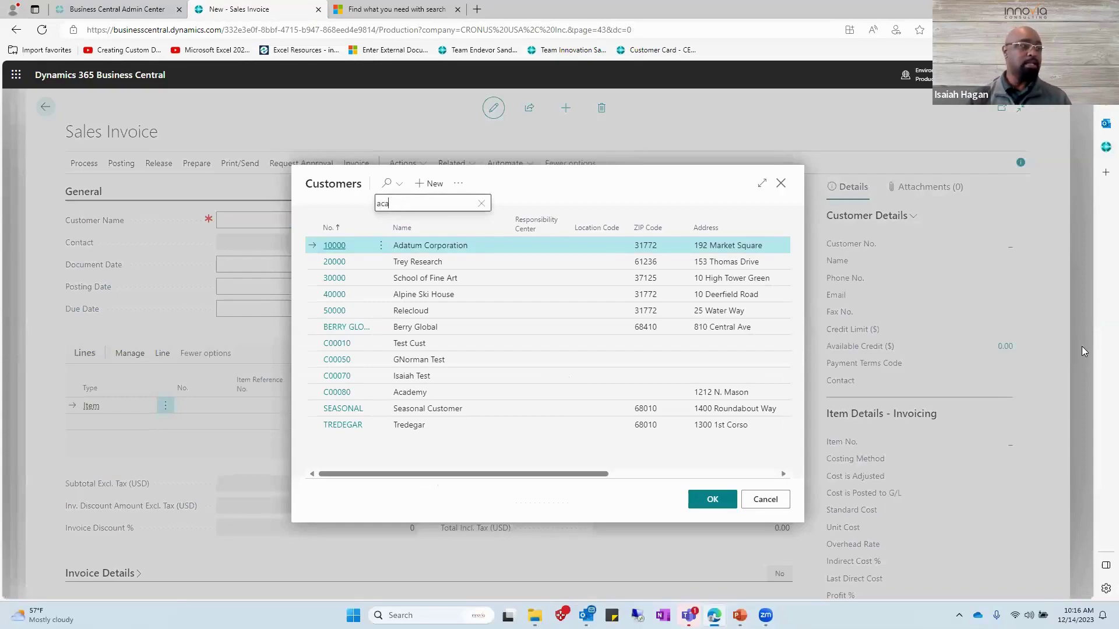
{"action": "key", "text": "Tab"}
{"action": "key", "text": "Tab"}
{"action": "key", "text": "Tab"}
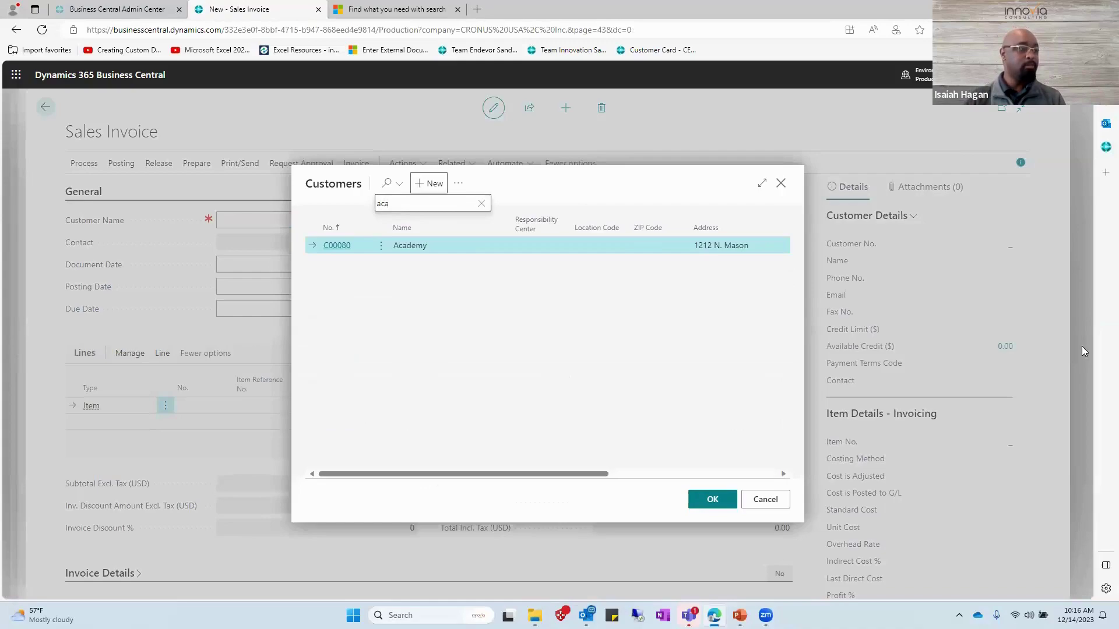
{"action": "key", "text": "Tab"}
{"action": "key", "text": "Tab"}
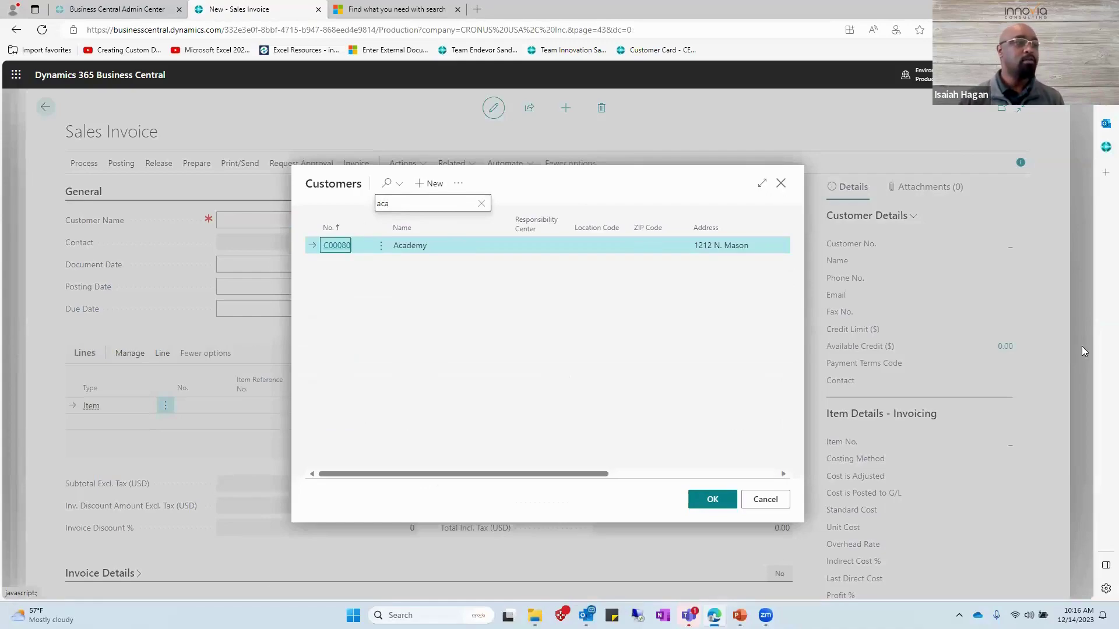
{"action": "key", "text": "Return"}
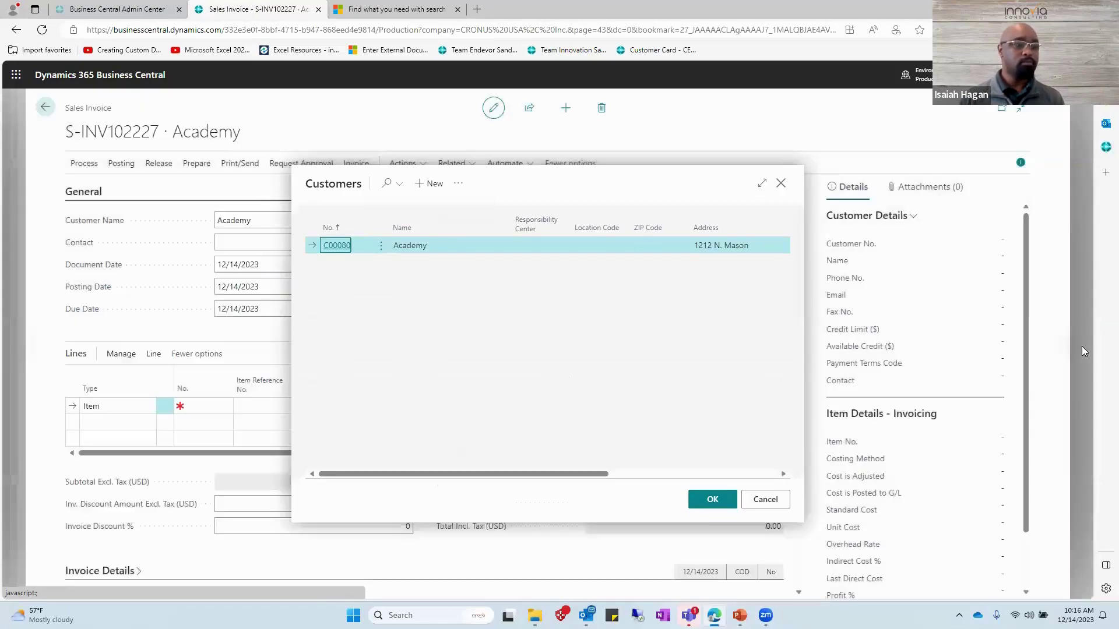
{"action": "key", "text": "Tab"}
{"action": "key", "text": "Tab"}
{"action": "key", "text": "Tab"}
{"action": "key", "text": "Tab"}
{"action": "key", "text": "Tab"}
{"action": "key", "text": "Tab"}
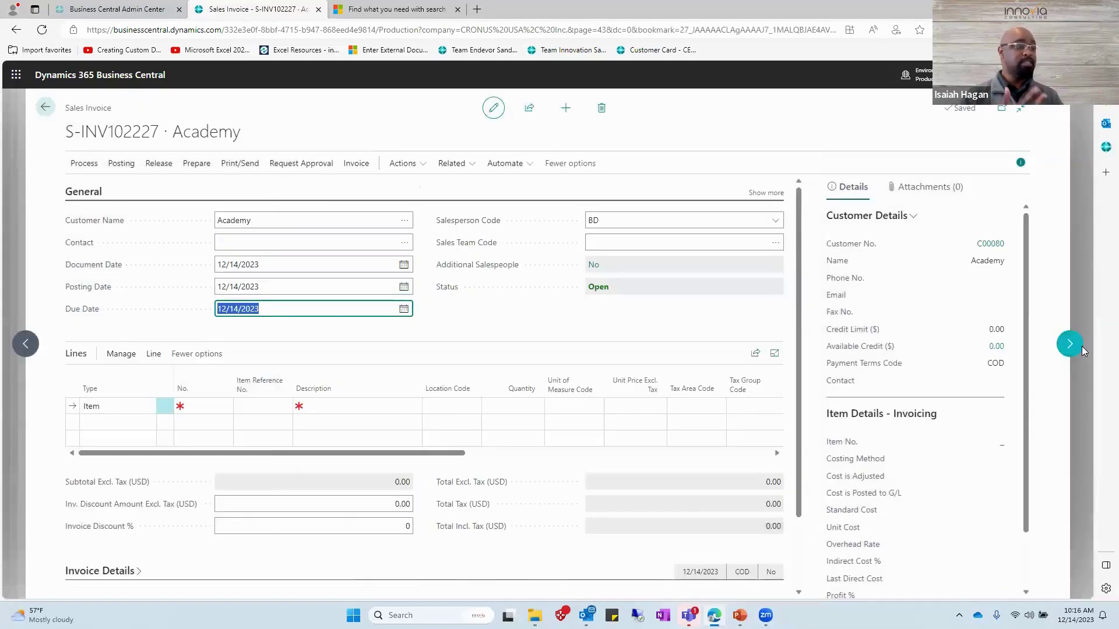
{"action": "key", "text": "Tab"}
{"action": "key", "text": "Tab"}
{"action": "key", "text": "Tab"}
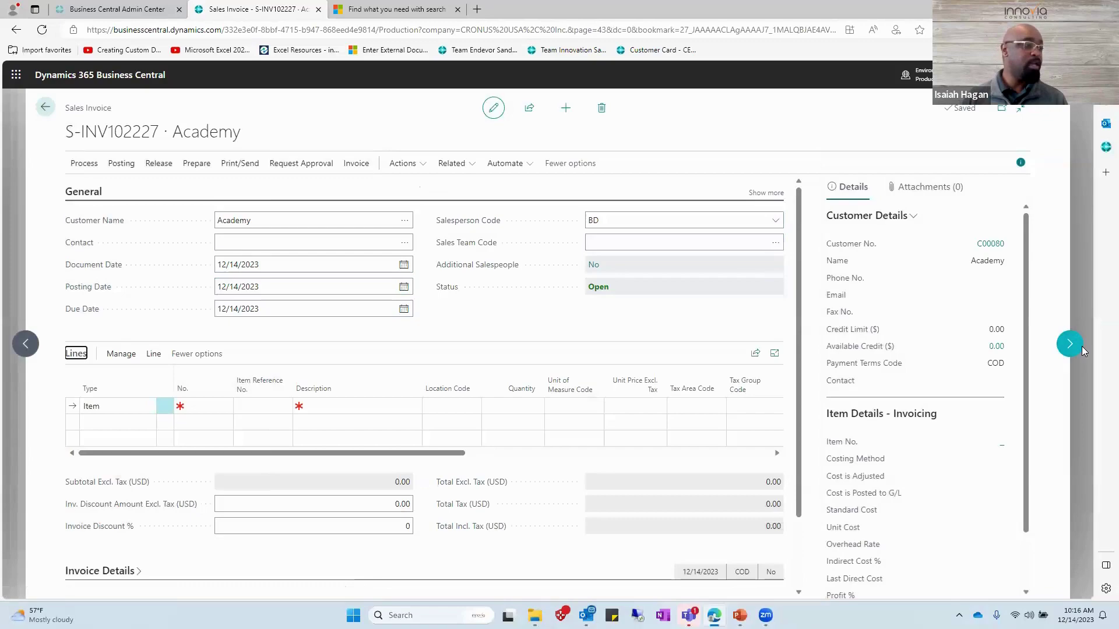
{"action": "key", "text": "Tab"}
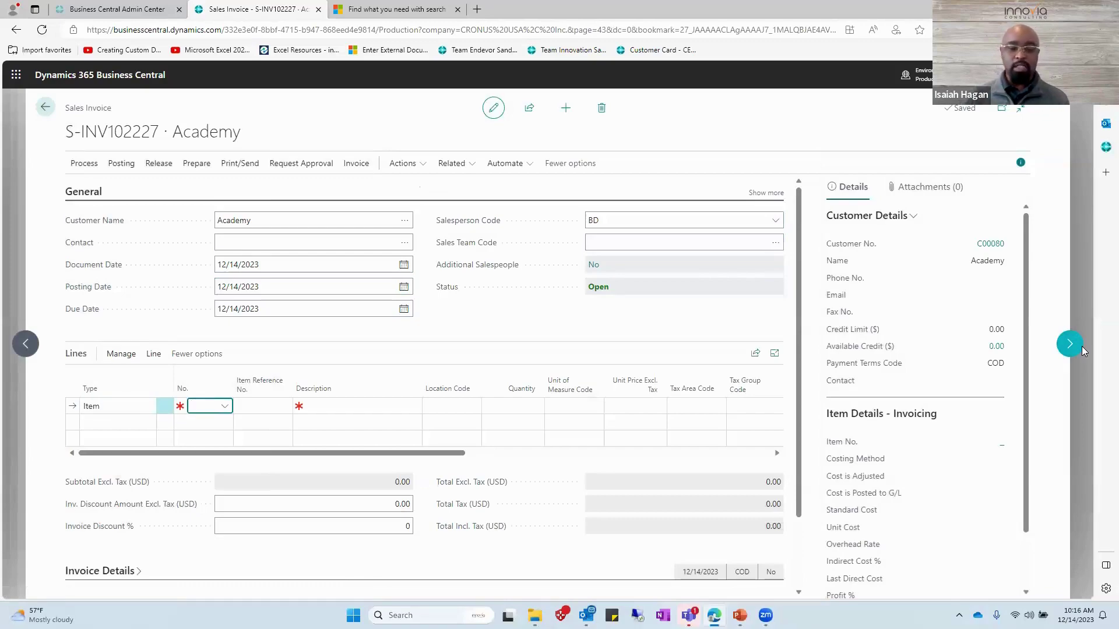
Add a PARIS Guest Chair, black line with quantity 10.
{"action": "type", "text": "par"}
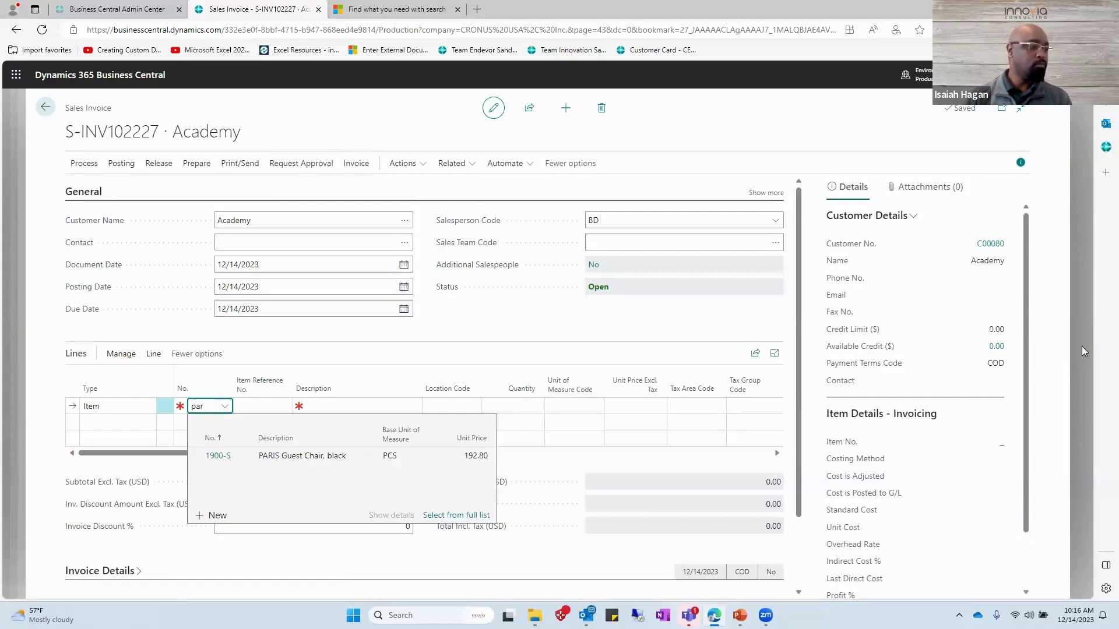
{"action": "key", "text": "Down"}
{"action": "key", "text": "Tab"}
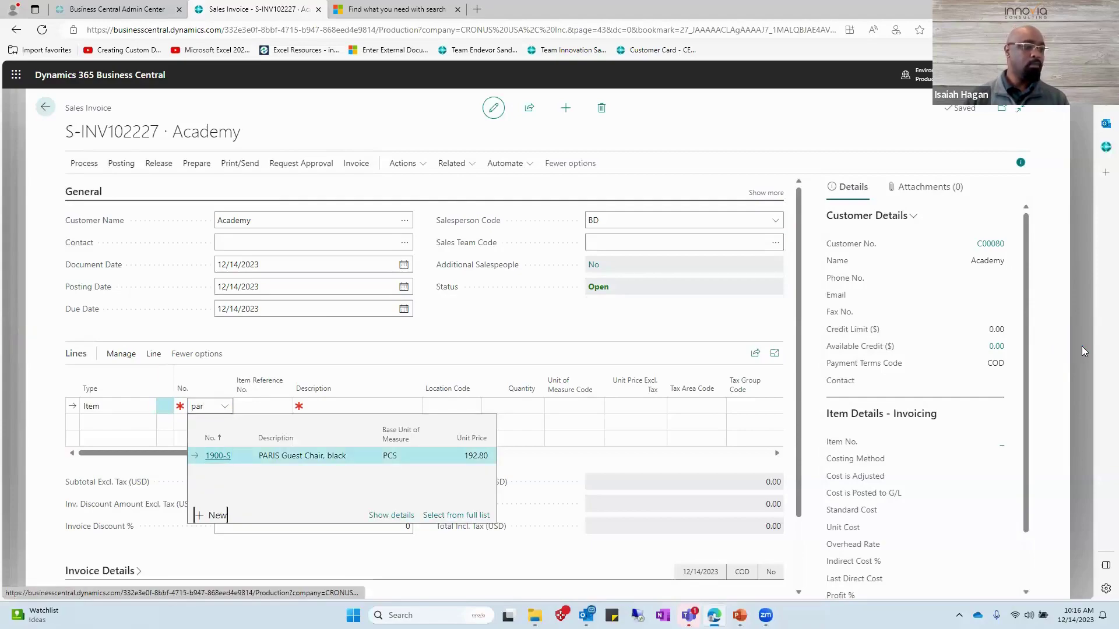
{"action": "key", "text": "shift+Tab"}
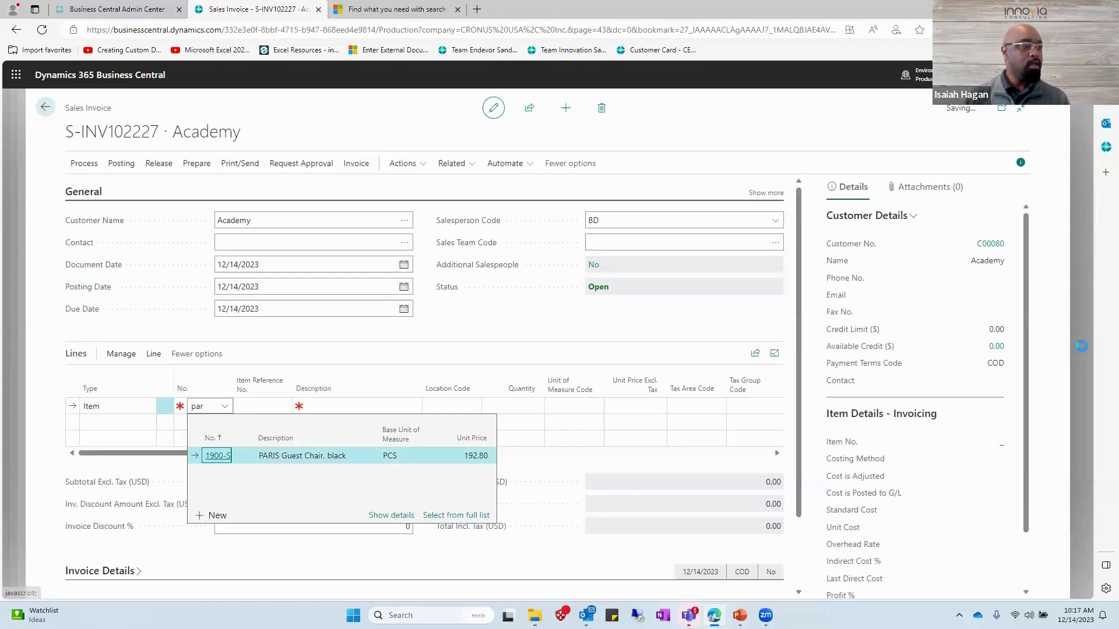
{"action": "key", "text": "Return"}
{"action": "key", "text": "Tab"}
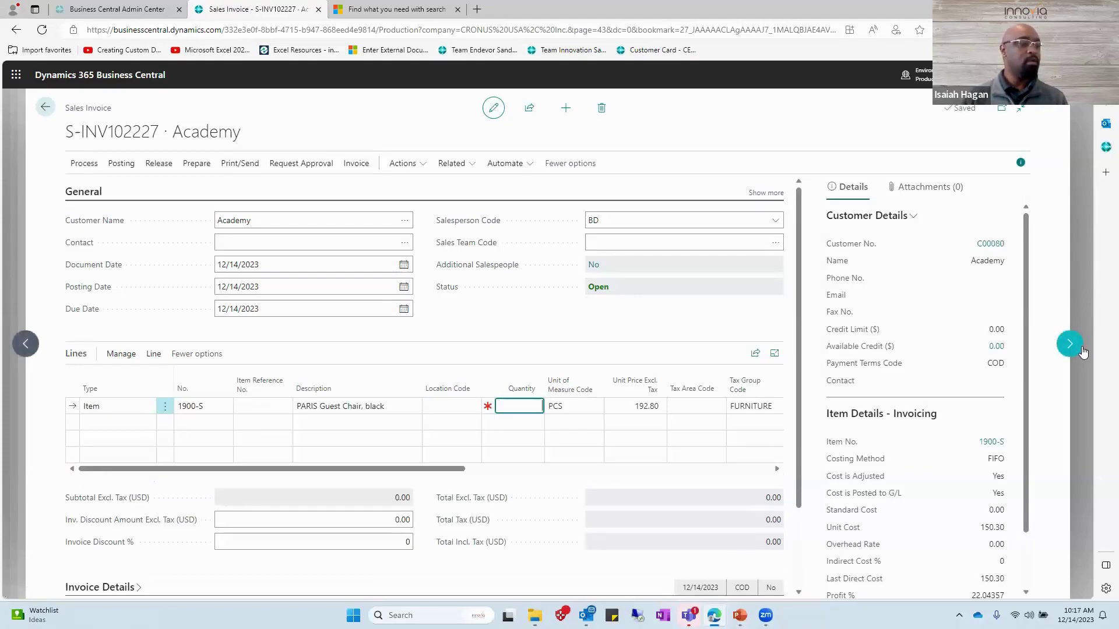
{"action": "type", "text": "10"}
{"action": "key", "text": "Tab"}
{"action": "key", "text": "Tab"}
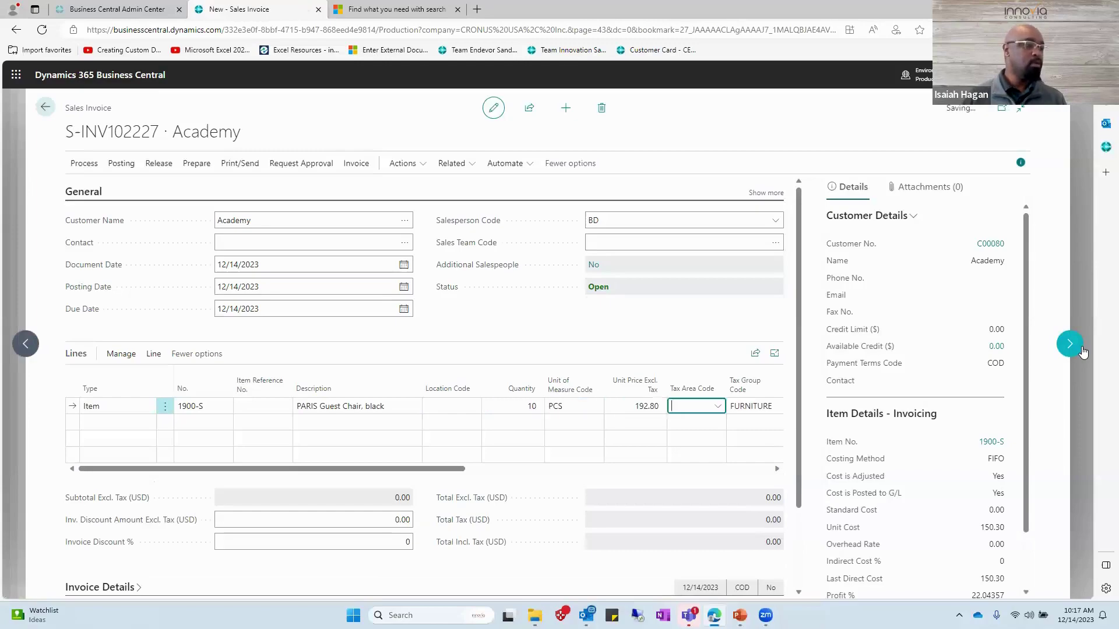
{"action": "key", "text": "Return"}
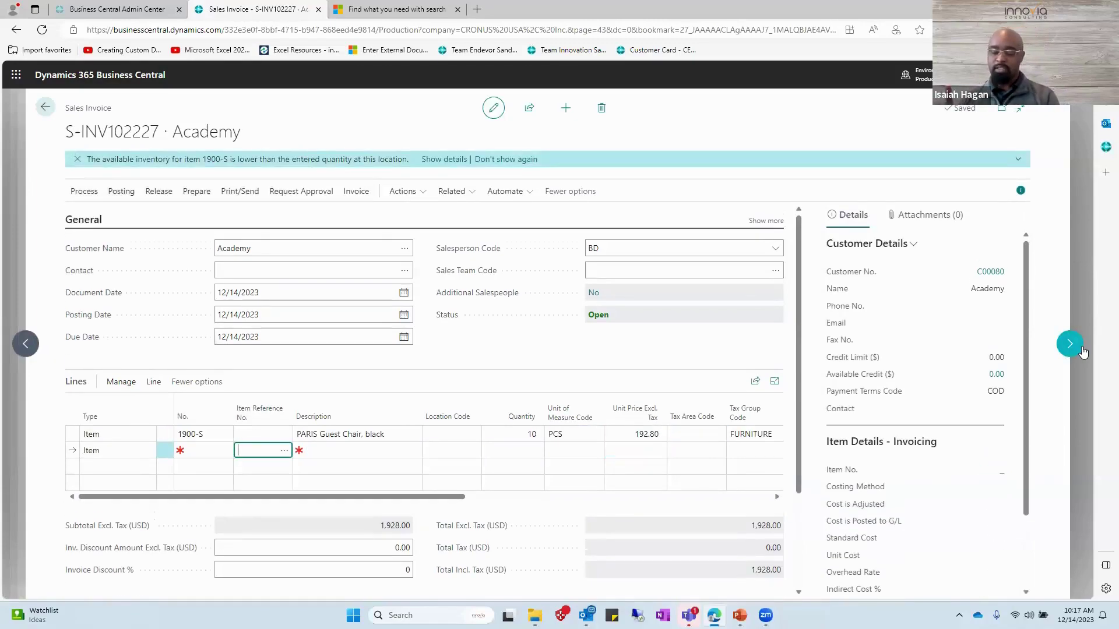
Add a second 1900-S PARIS chair line, also quantity 10.
{"action": "key", "text": "shift+Tab"}
{"action": "type", "text": "1900-S"}
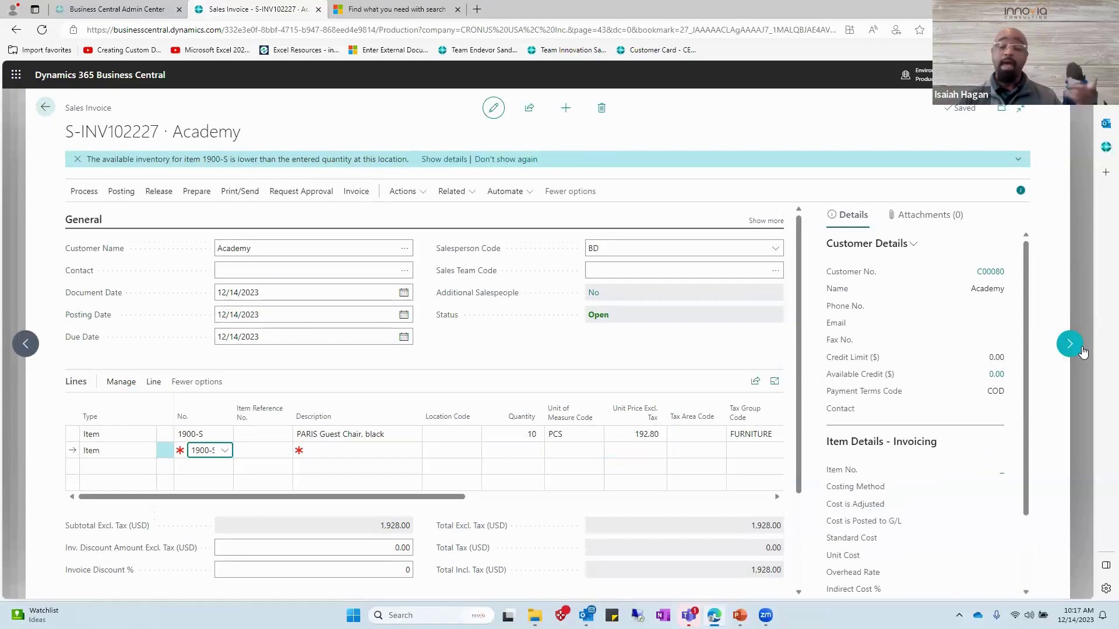
{"action": "key", "text": "Return"}
{"action": "key", "text": "Return"}
{"action": "key", "text": "Return"}
{"action": "key", "text": "Return"}
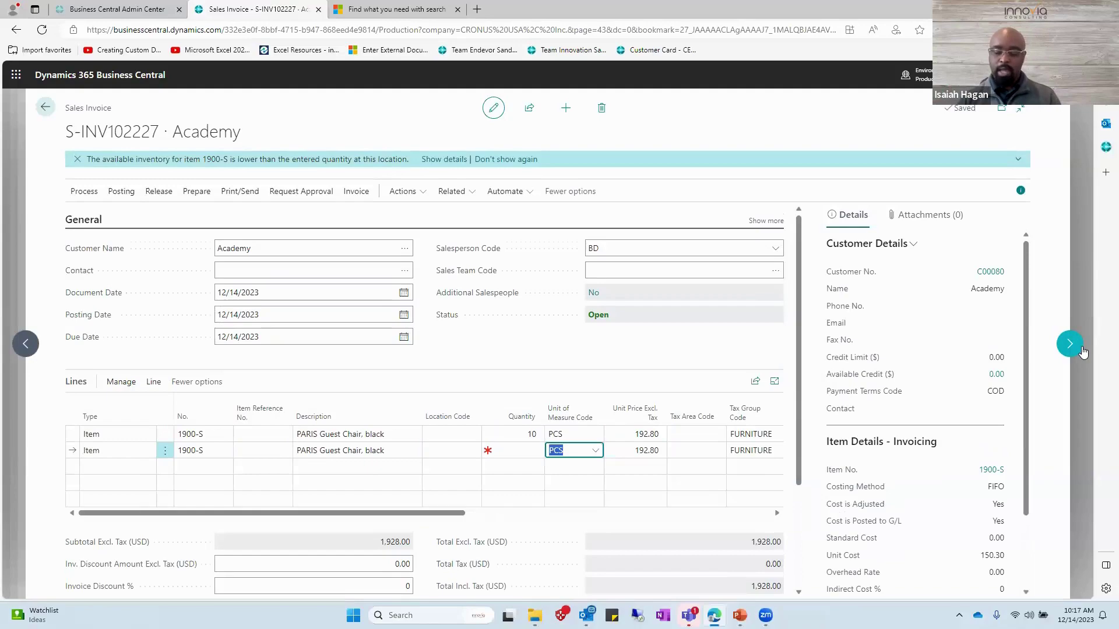
{"action": "key", "text": "shift+Tab"}
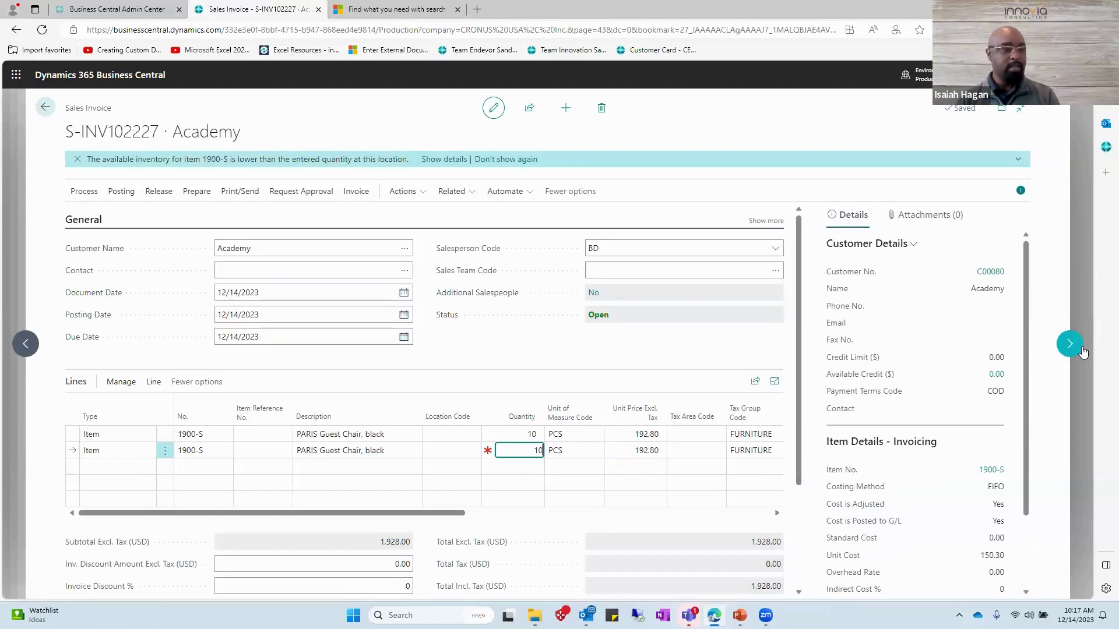
{"action": "key", "text": "Return"}
Add a BERLIN Guest Chair, yellow line with quantity 10.
{"action": "key", "text": "shift+Tab"}
{"action": "key", "text": "shift+Tab"}
{"action": "key", "text": "shift+Tab"}
{"action": "key", "text": "shift+Tab"}
{"action": "key", "text": "shift+Tab"}
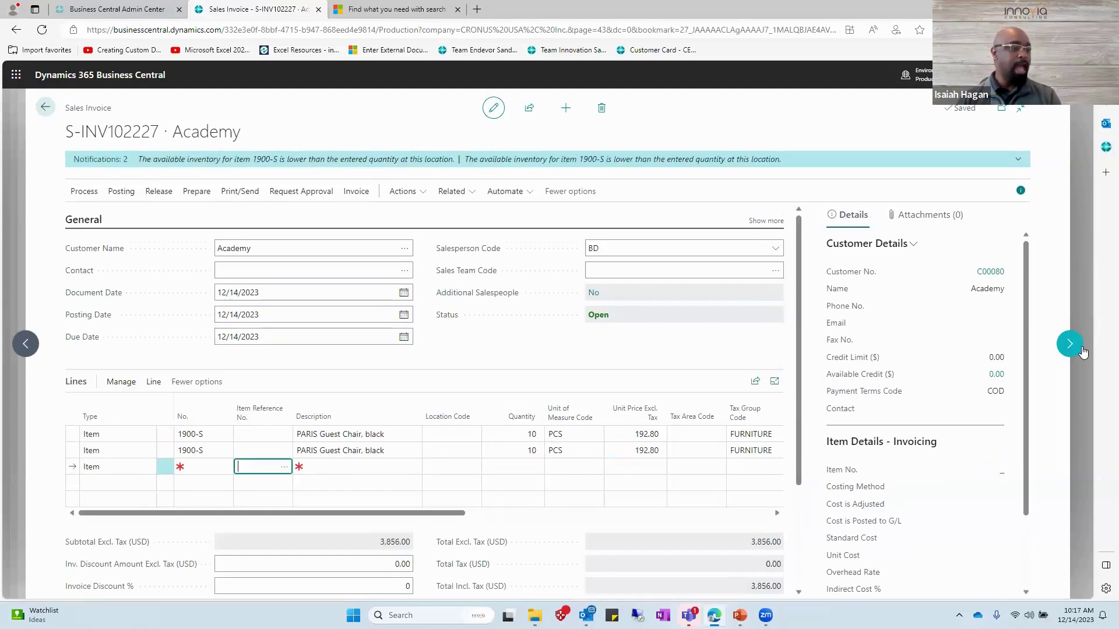
{"action": "key", "text": "Tab"}
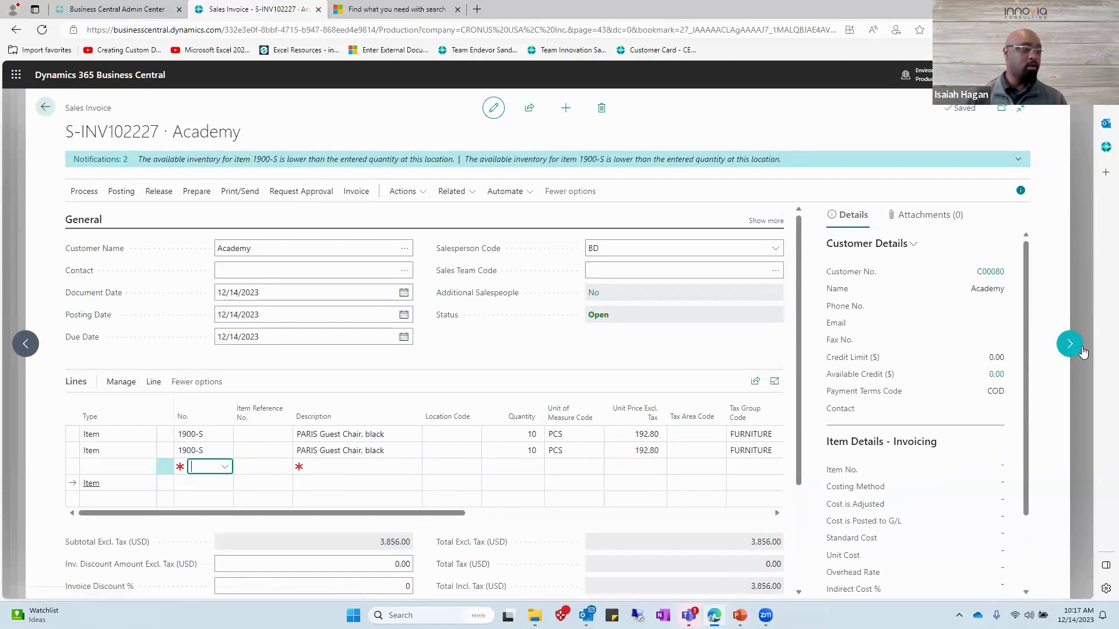
{"action": "key", "text": "Tab"}
{"action": "key", "text": "shift+Tab"}
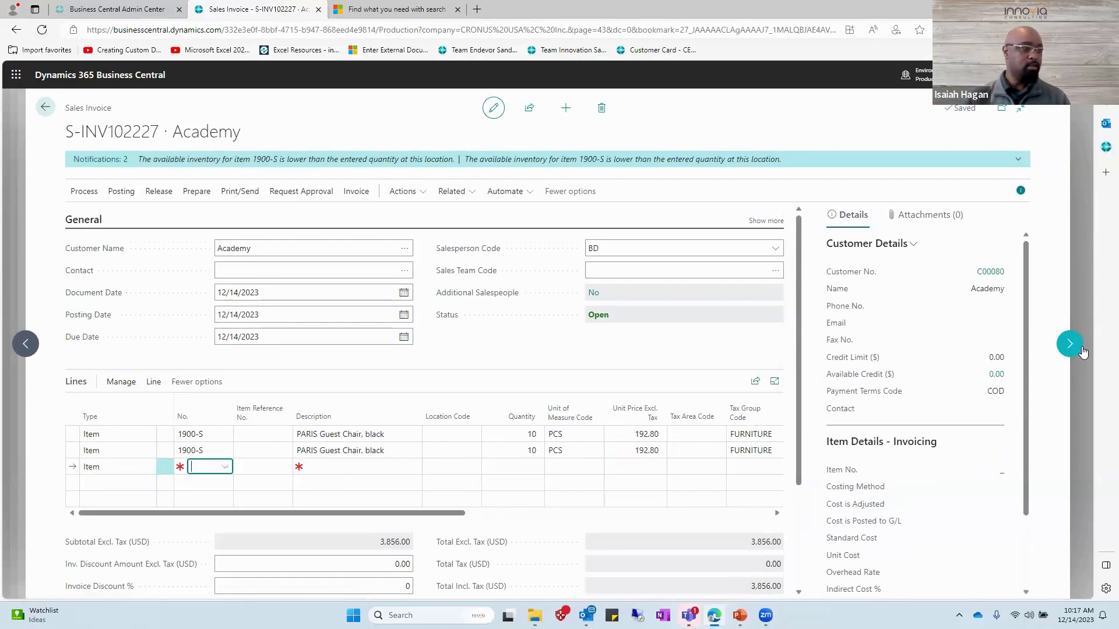
{"action": "type", "text": "e"}
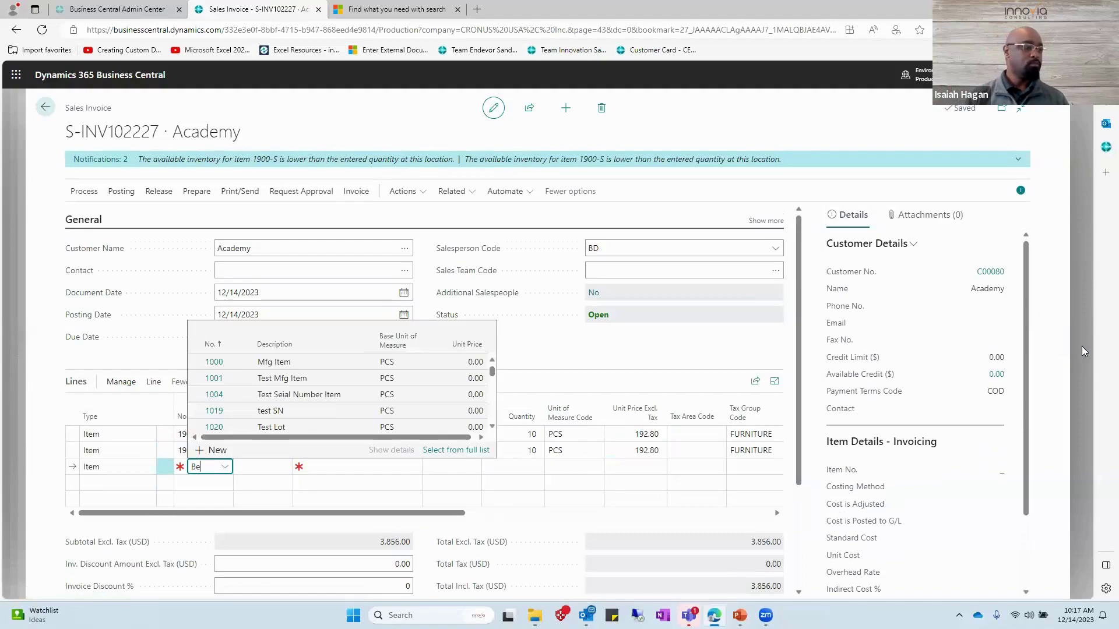
{"action": "key", "text": "BackSpace"}
{"action": "type", "text": "Be"}
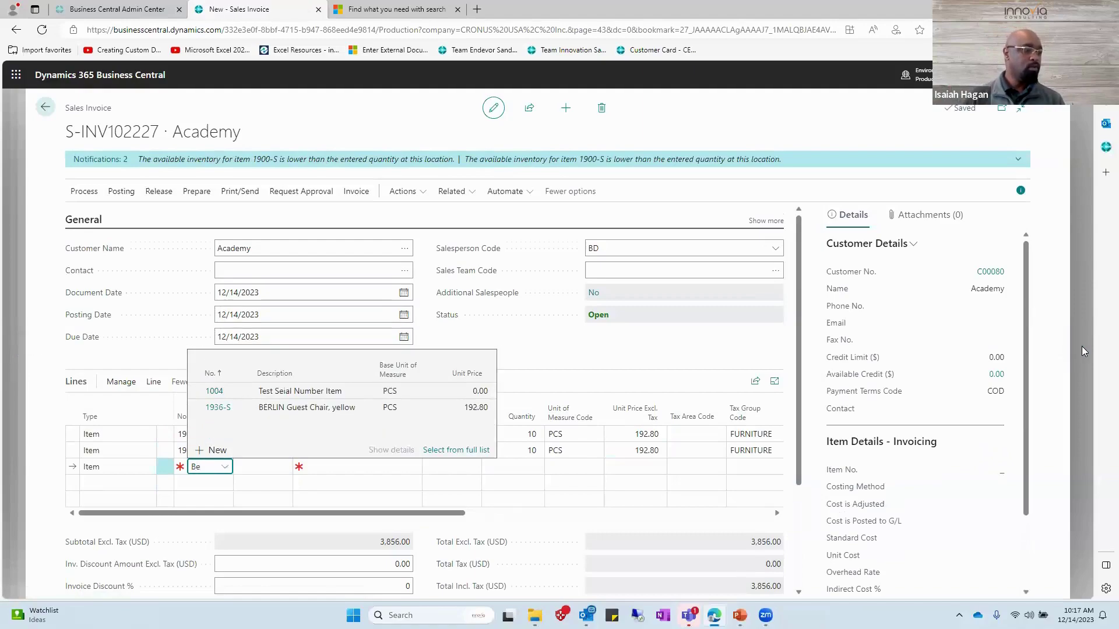
{"action": "key", "text": "Return"}
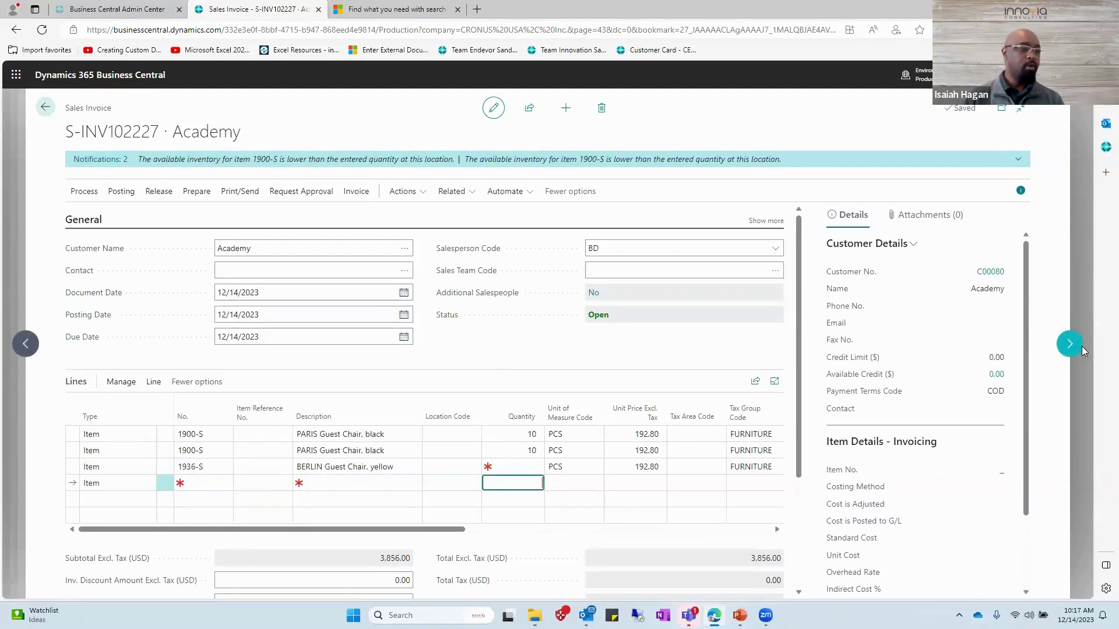
{"action": "key", "text": "Up"}
{"action": "type", "text": "1"}
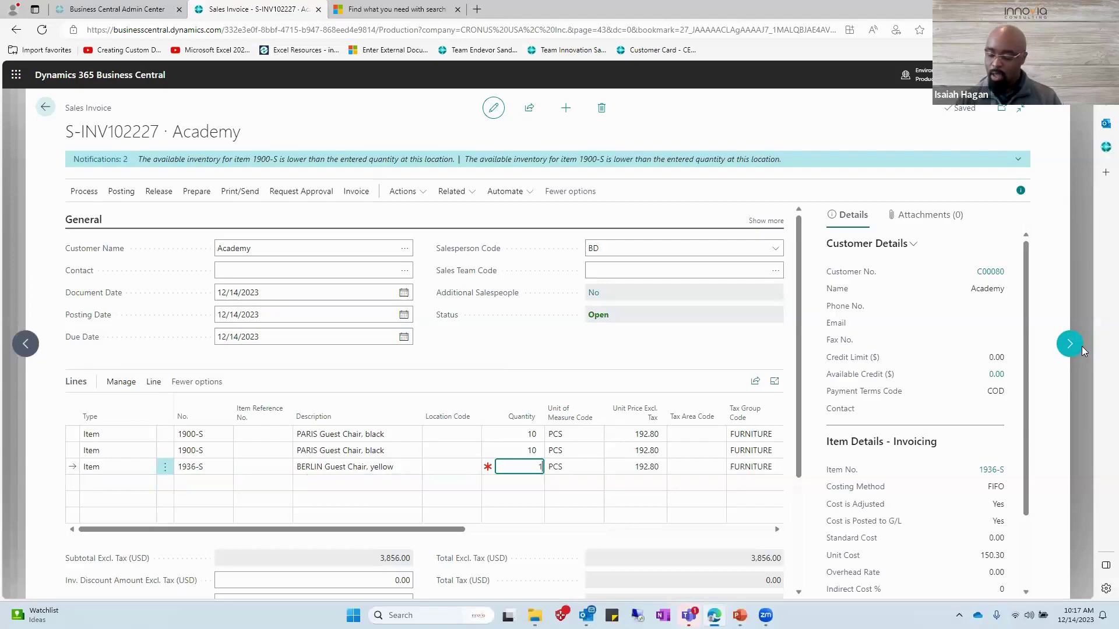
{"action": "type", "text": "0"}
{"action": "key", "text": "Up"}
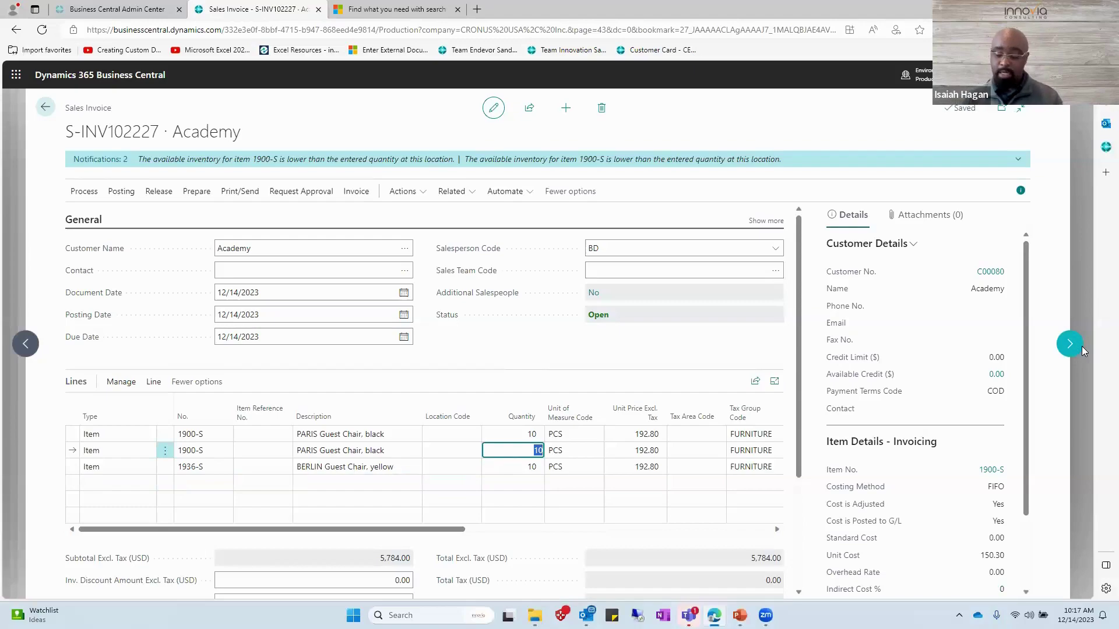
Delete the duplicate PARIS line and attach the note 'This is a test'.
{"action": "key", "text": "ctrl+Delete"}
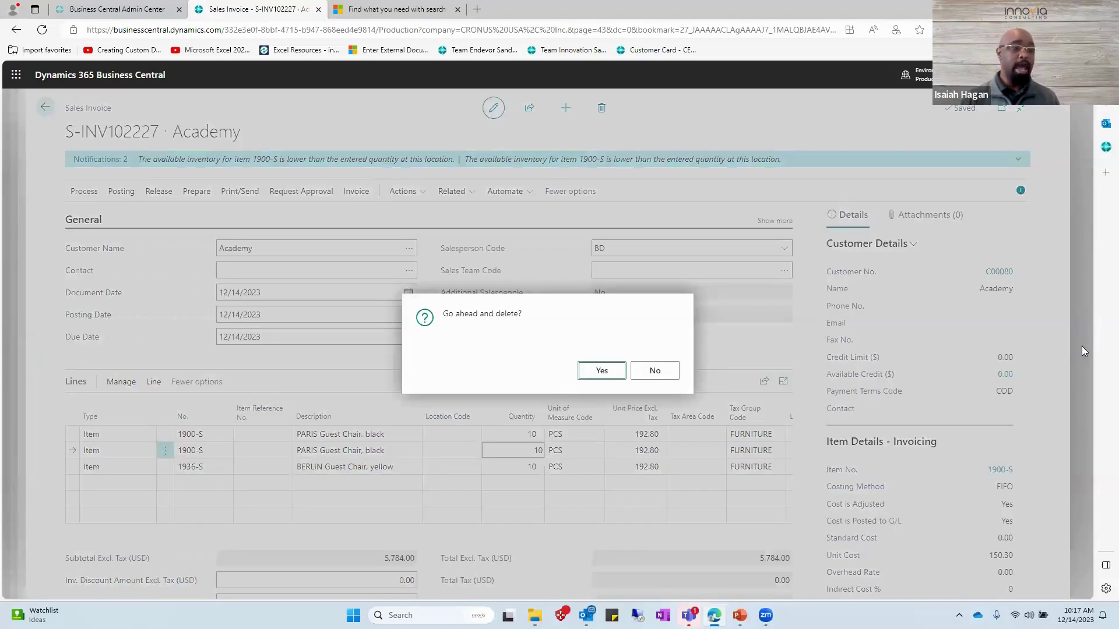
{"action": "key", "text": "Return"}
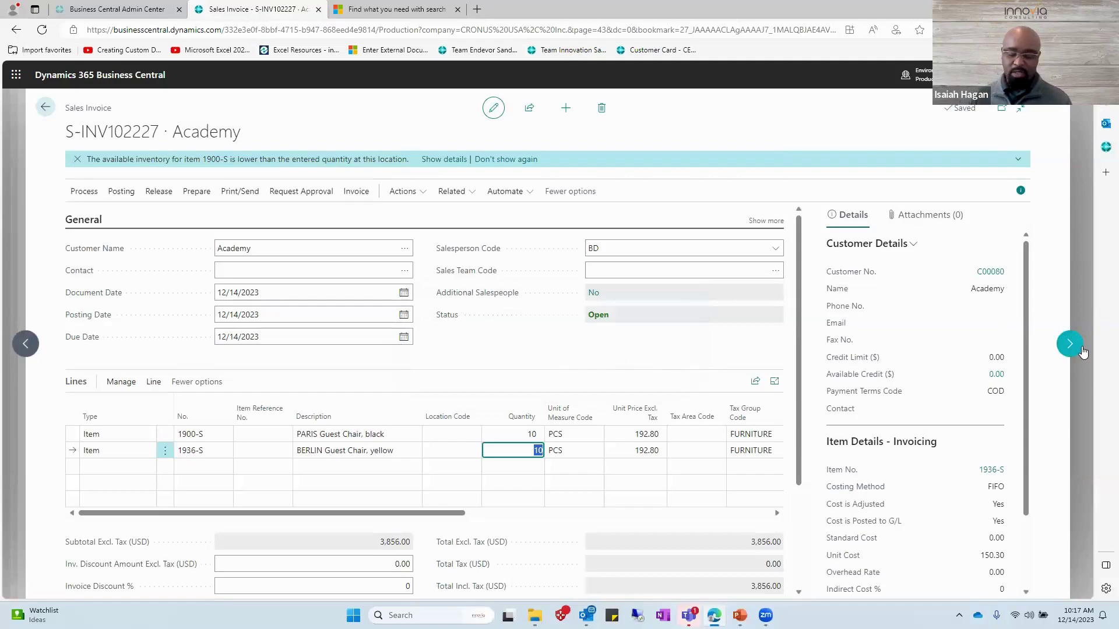
{"action": "left_click", "coordinate": [1082, 352]}
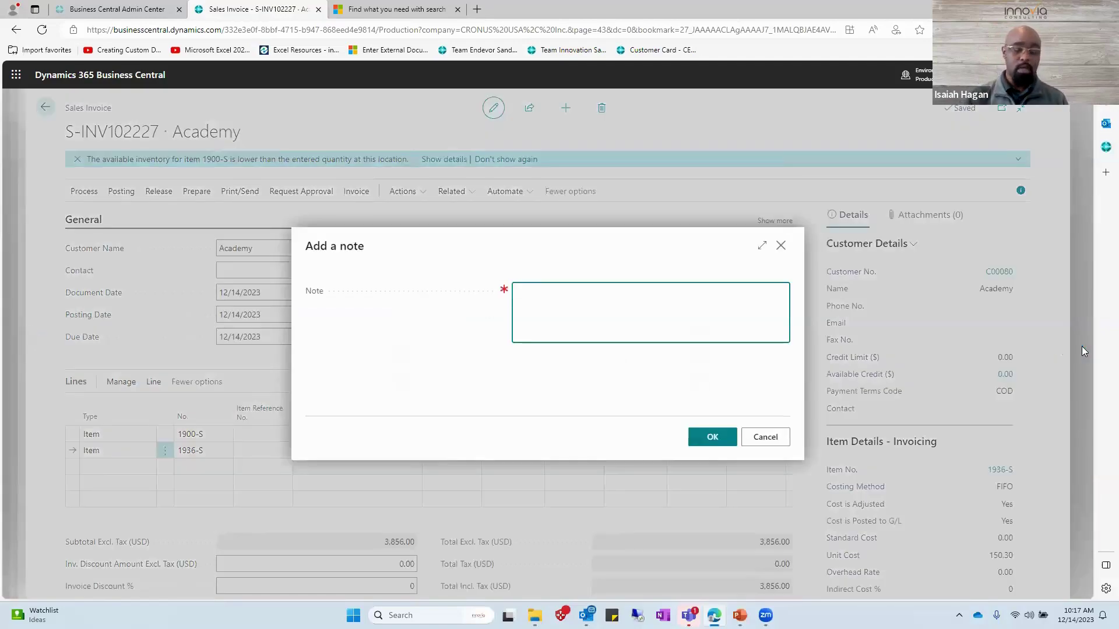
{"action": "type", "text": "Thi"}
{"action": "key", "text": "BackSpace"}
{"action": "key", "text": "BackSpace"}
{"action": "type", "text": "H"}
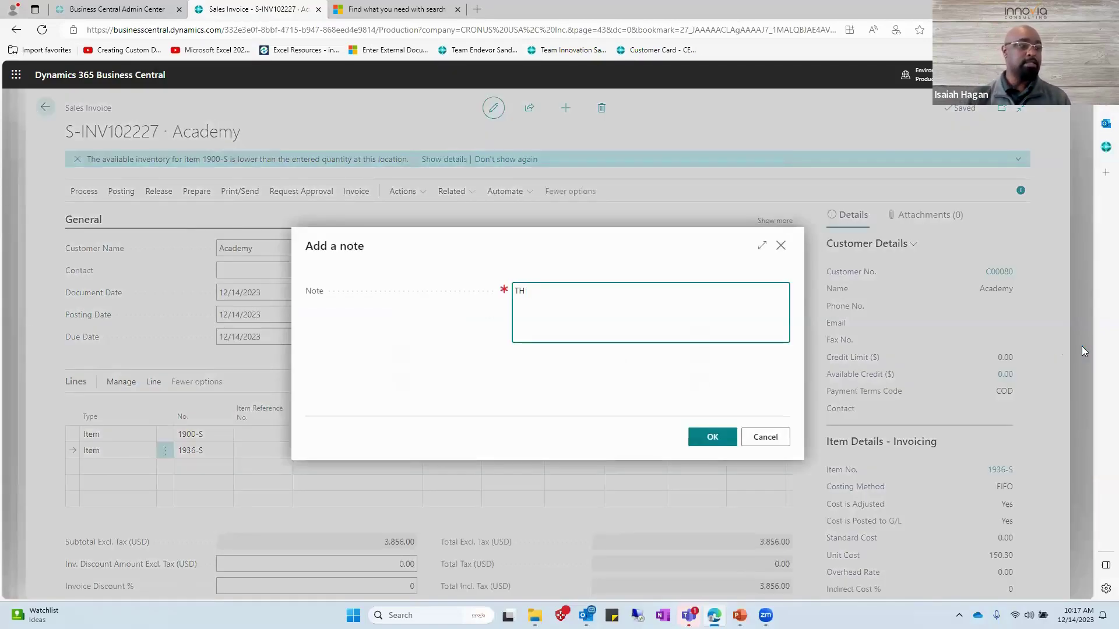
{"action": "key", "text": "BackSpace"}
{"action": "type", "text": "his is "}
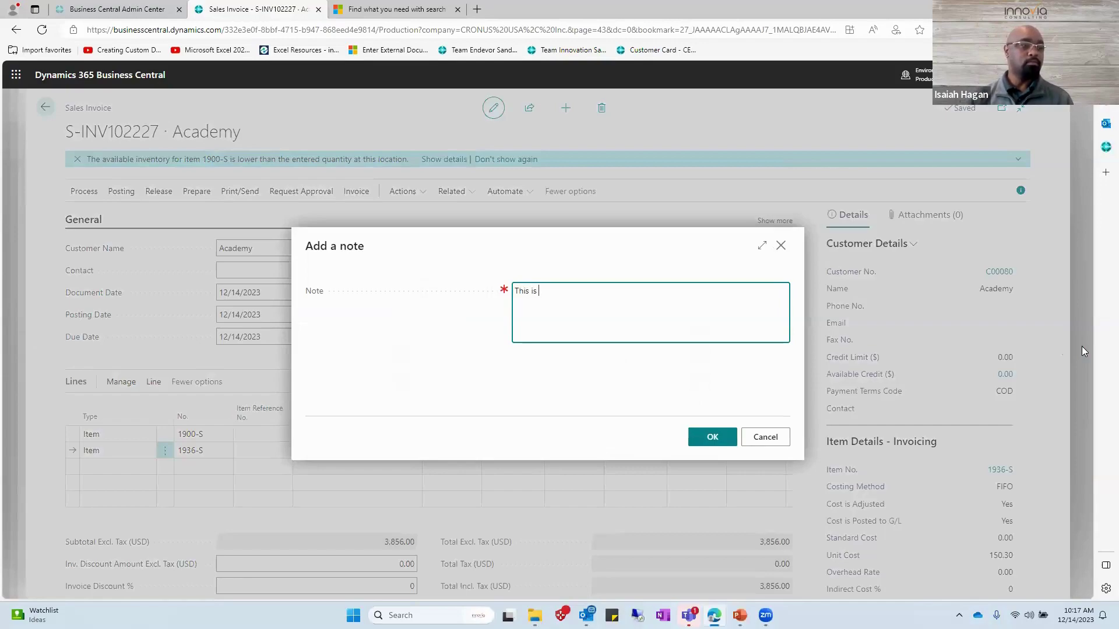
{"action": "type", "text": "a test"}
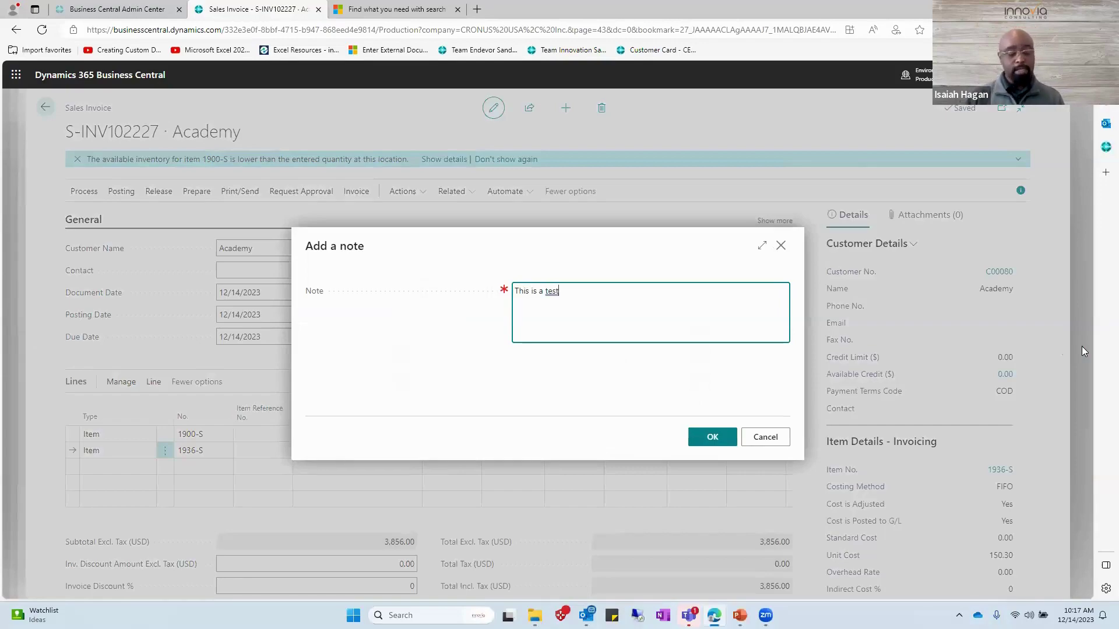
{"action": "key", "text": "ctrl+Return"}
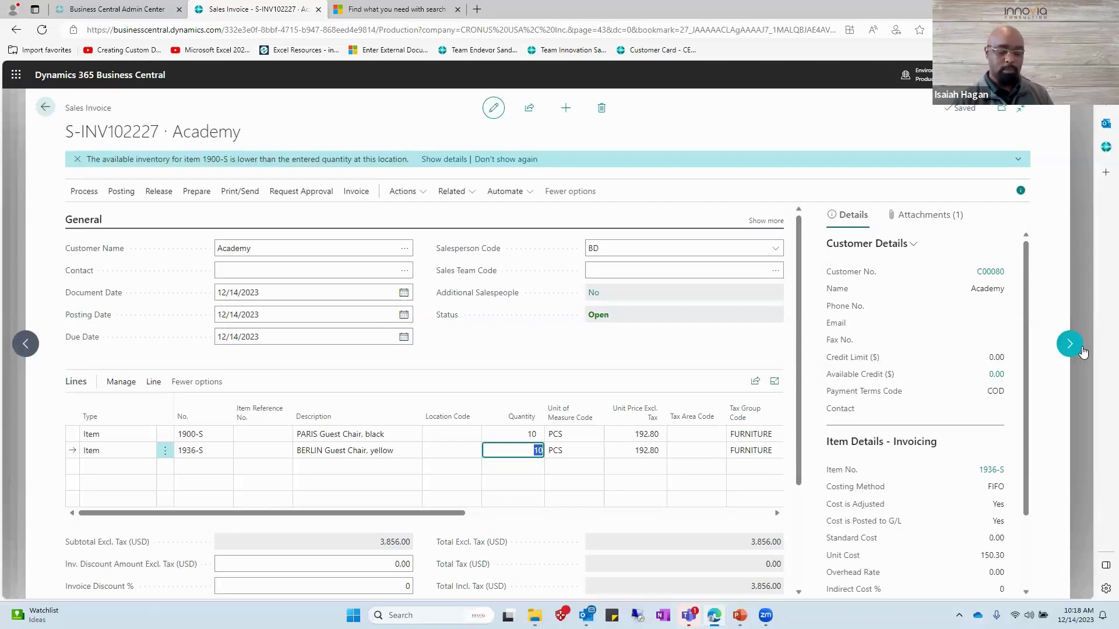
Attempt to post the invoice and dismiss the missing Location Code error.
{"action": "key", "text": "F9"}
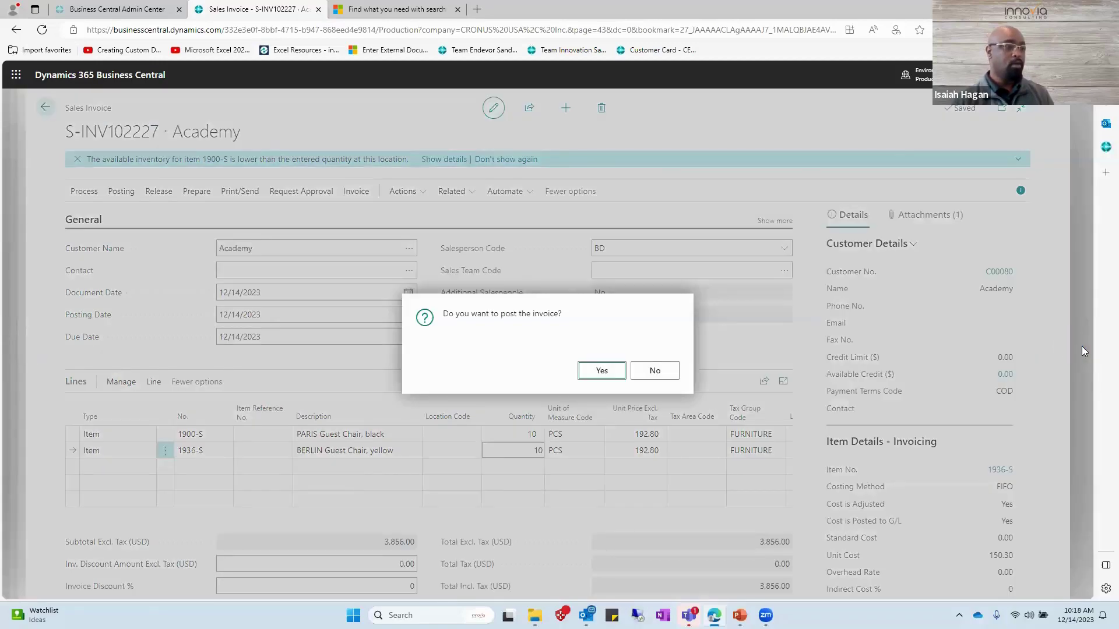
{"action": "key", "text": "Escape"}
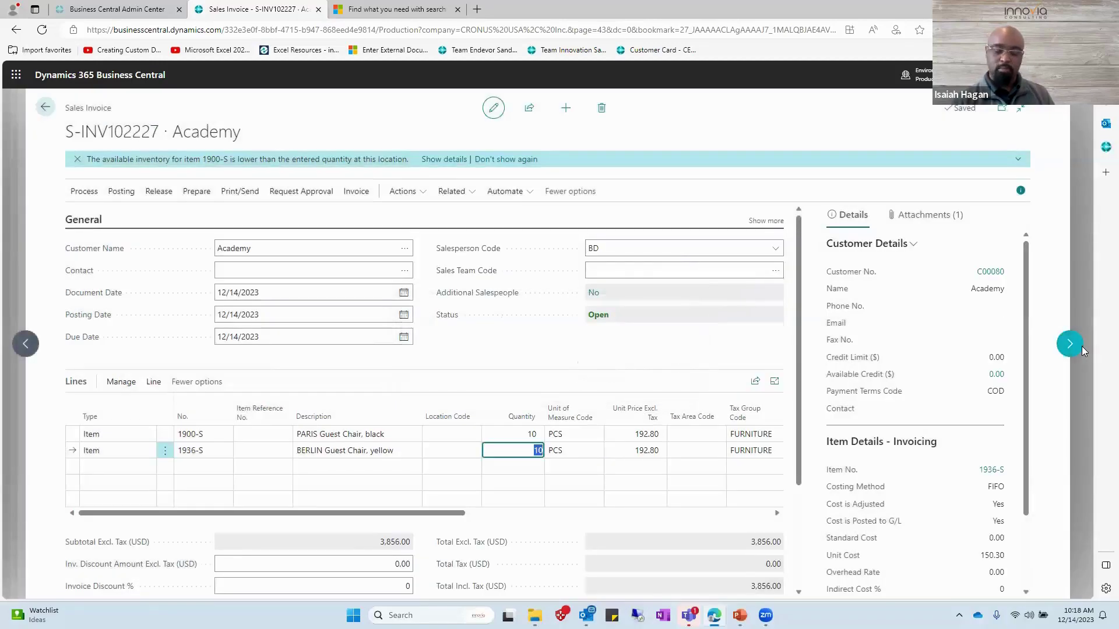
{"action": "key", "text": "F9"}
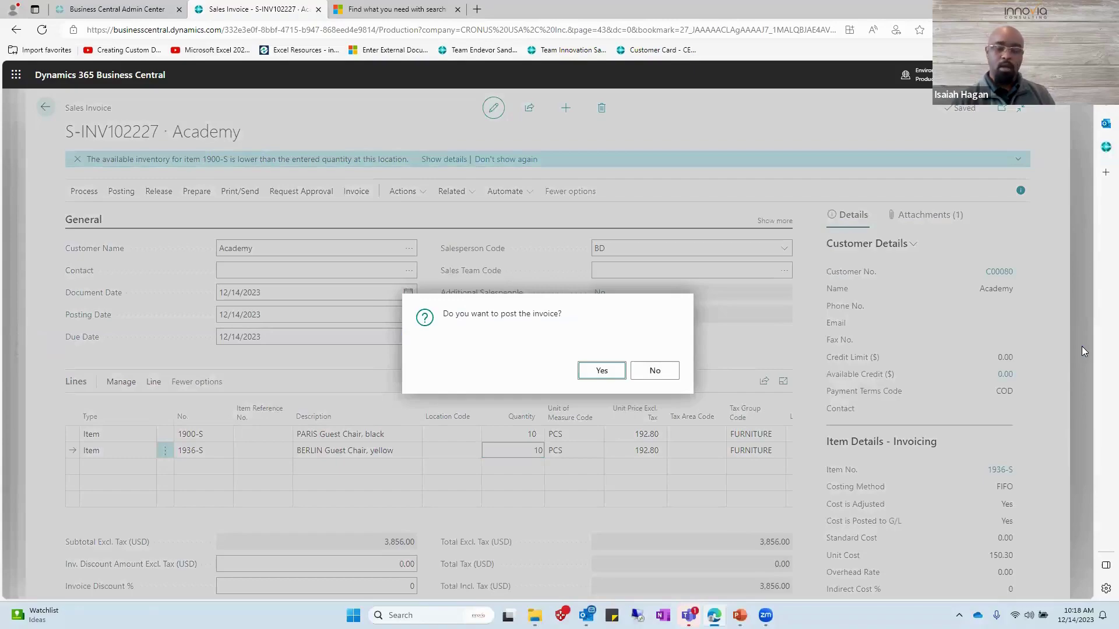
{"action": "key", "text": "Escape"}
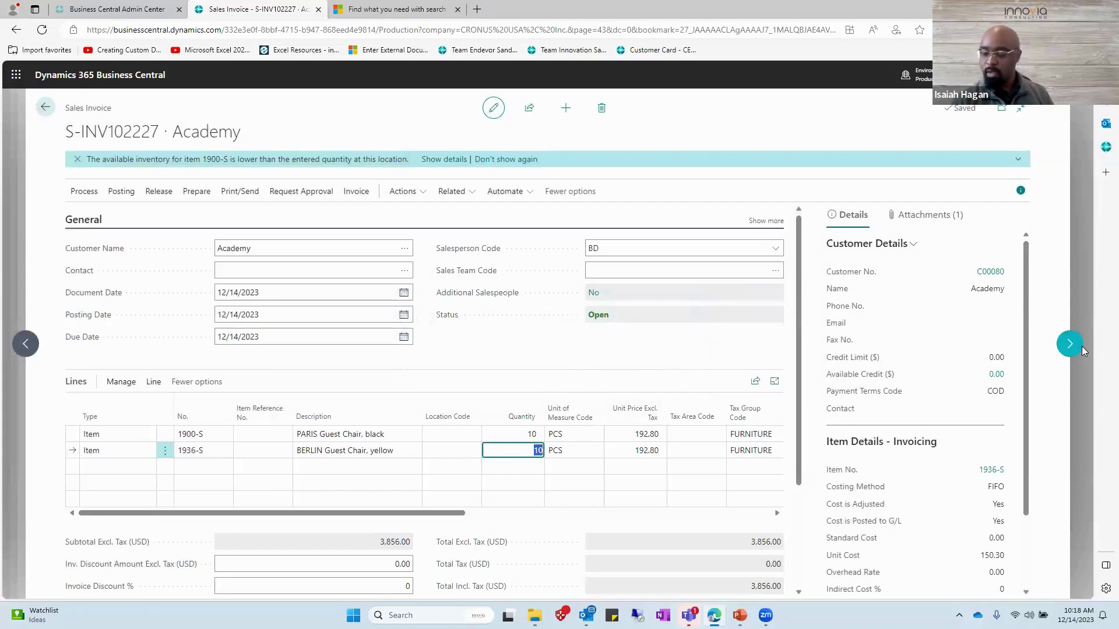
{"action": "key", "text": "ctrl+F9"}
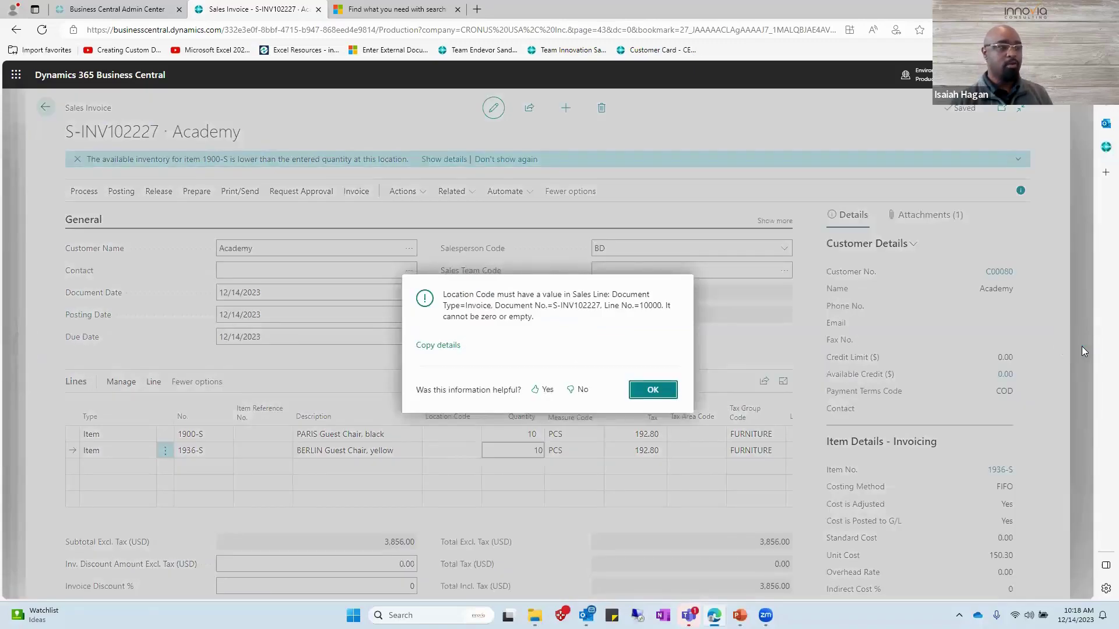
{"action": "key", "text": "Return"}
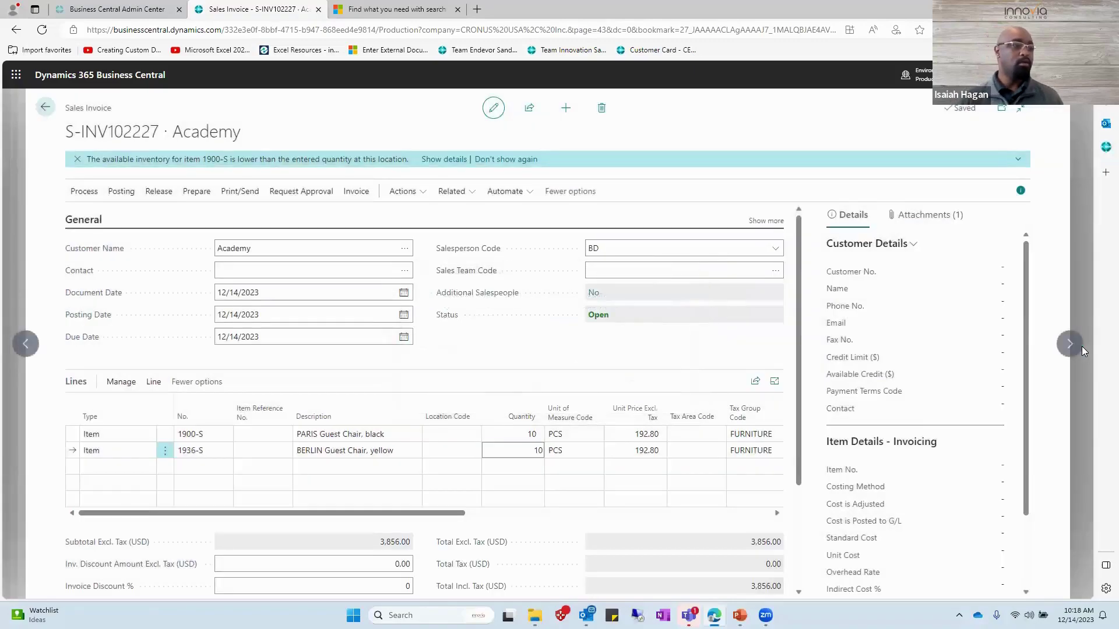
Set Location Code MAIN on both the PARIS and BERLIN lines.
{"action": "key", "text": "shift+Tab"}
{"action": "key", "text": "Up"}
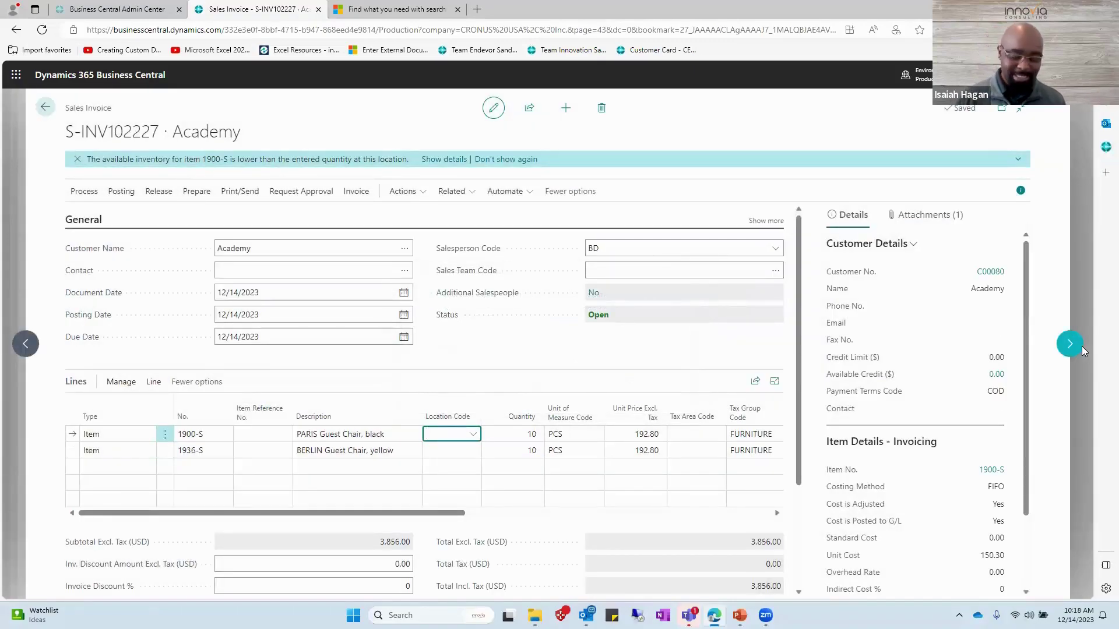
{"action": "key", "text": "alt+Down"}
{"action": "key", "text": "Down"}
{"action": "key", "text": "Down"}
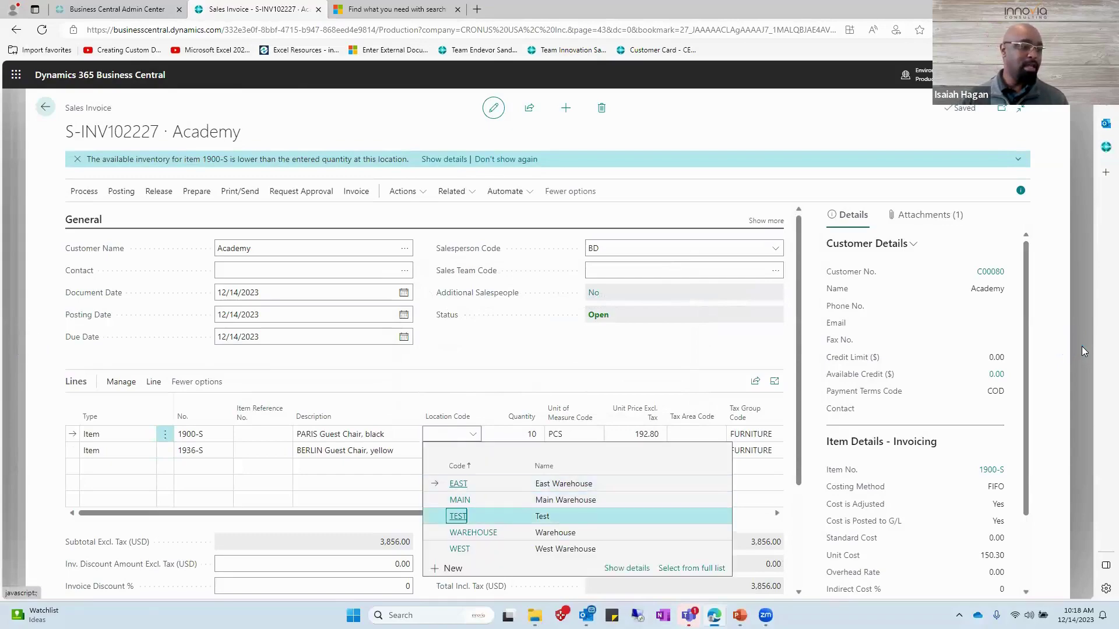
{"action": "key", "text": "Up"}
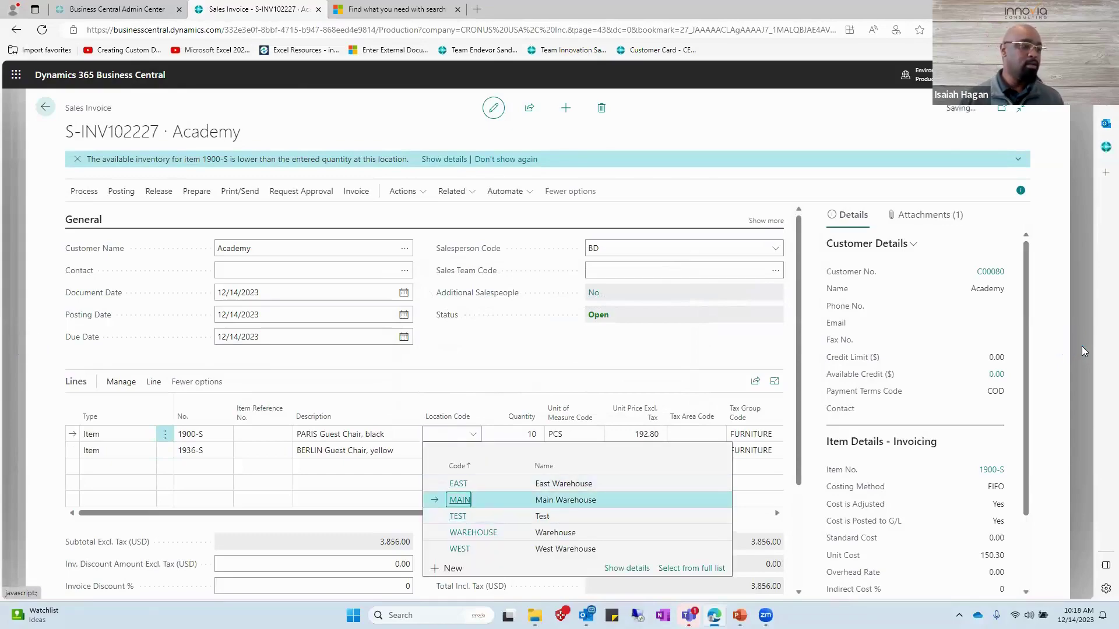
{"action": "key", "text": "Return"}
{"action": "key", "text": "Down"}
{"action": "key", "text": "shift+Tab"}
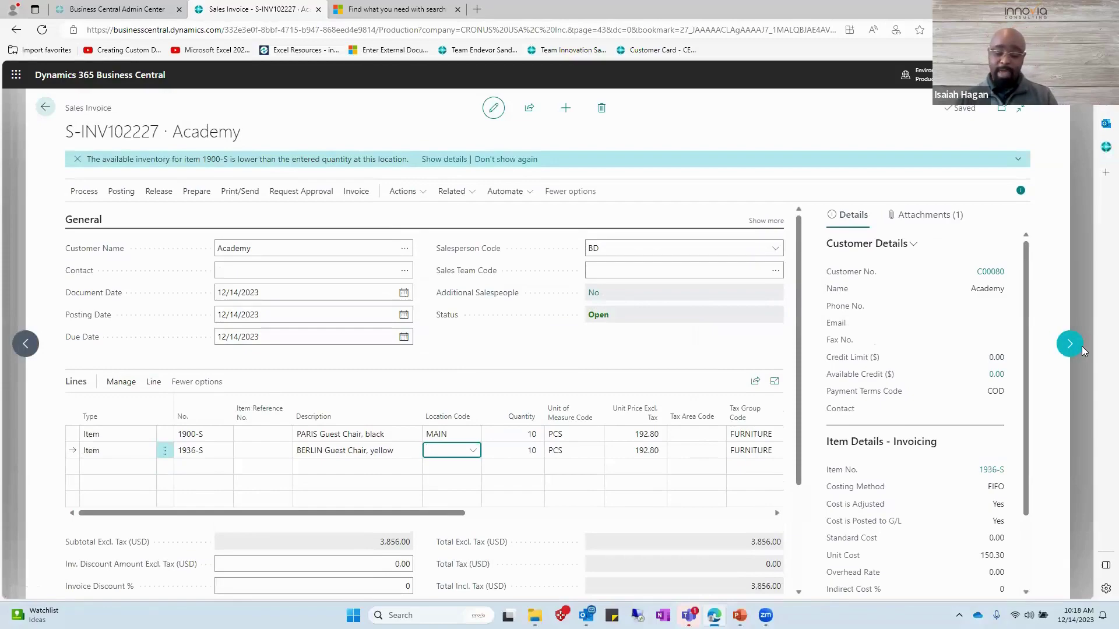
{"action": "type", "text": "MAIN"}
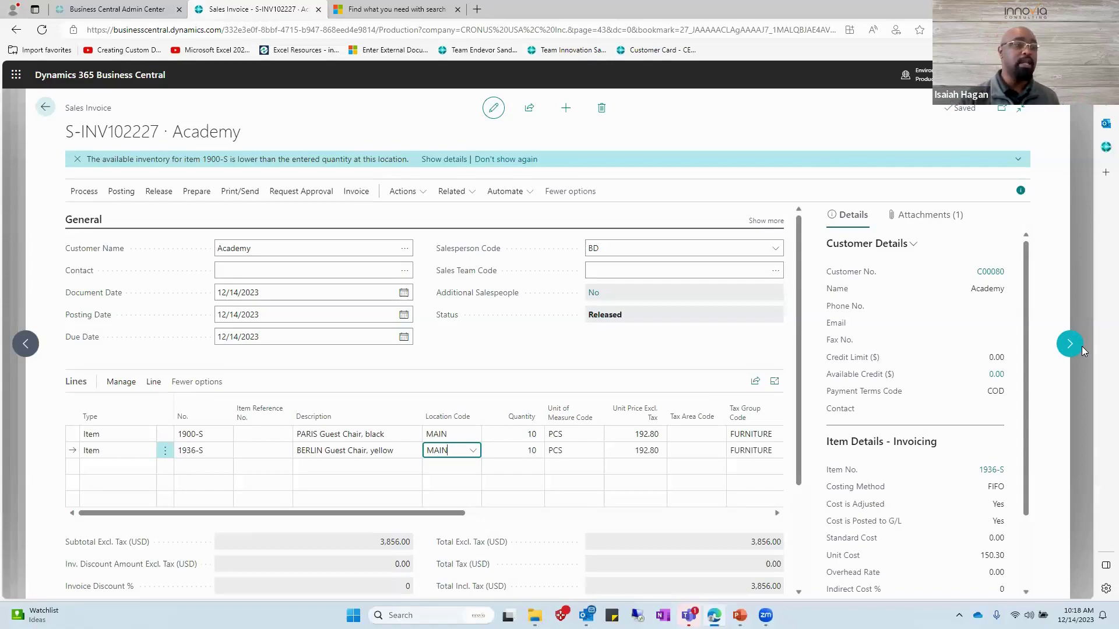
{"action": "key", "text": "F9"}
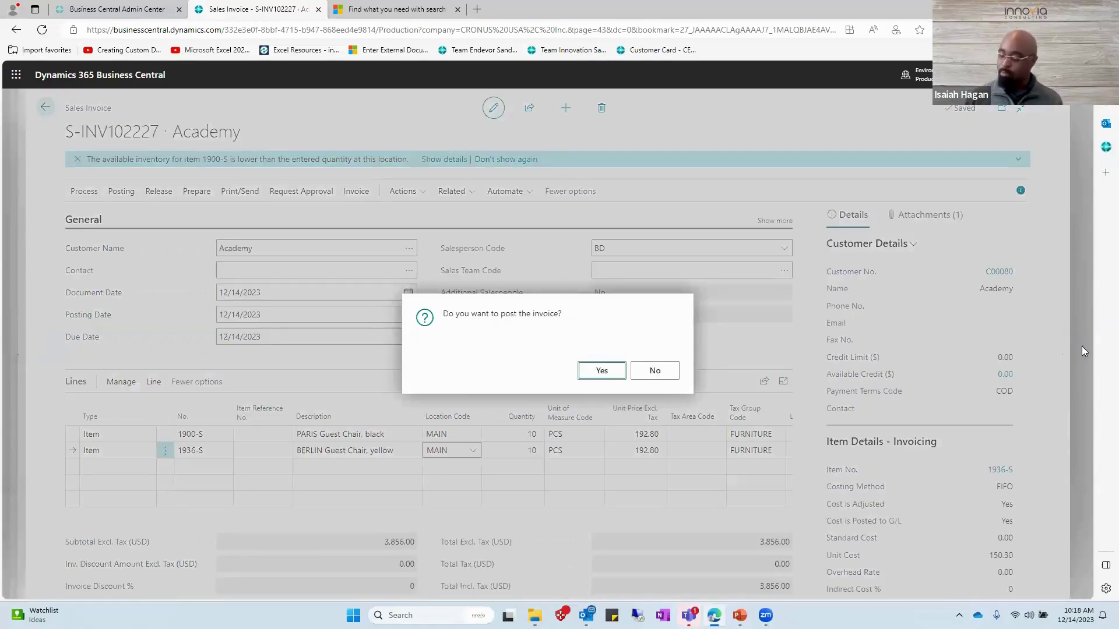
{"action": "key", "text": "Return"}
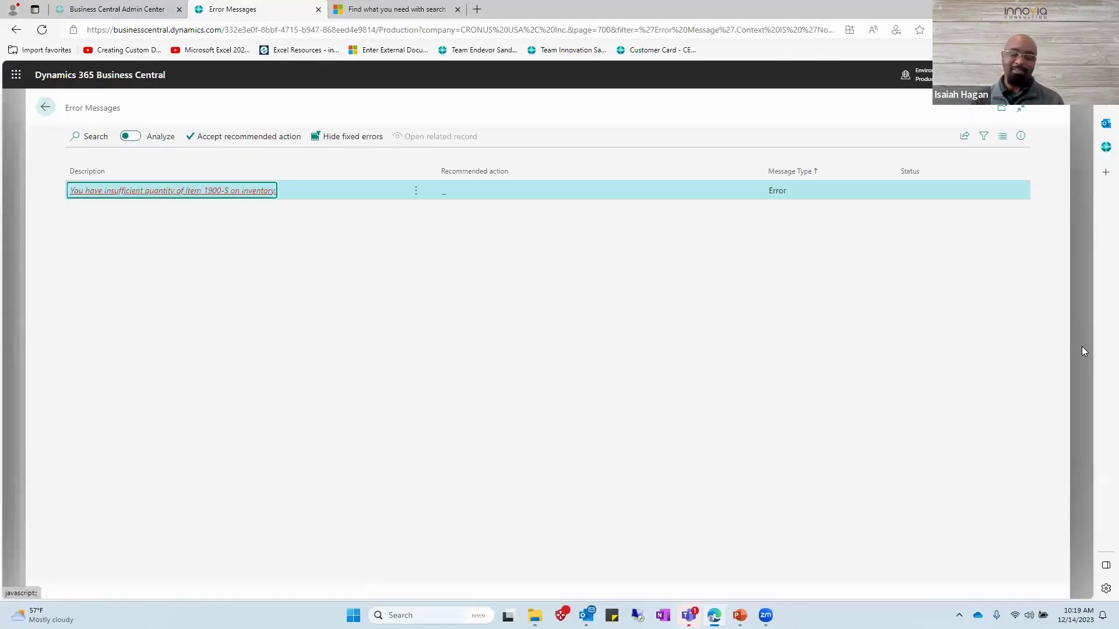
{"action": "key", "text": "Escape"}
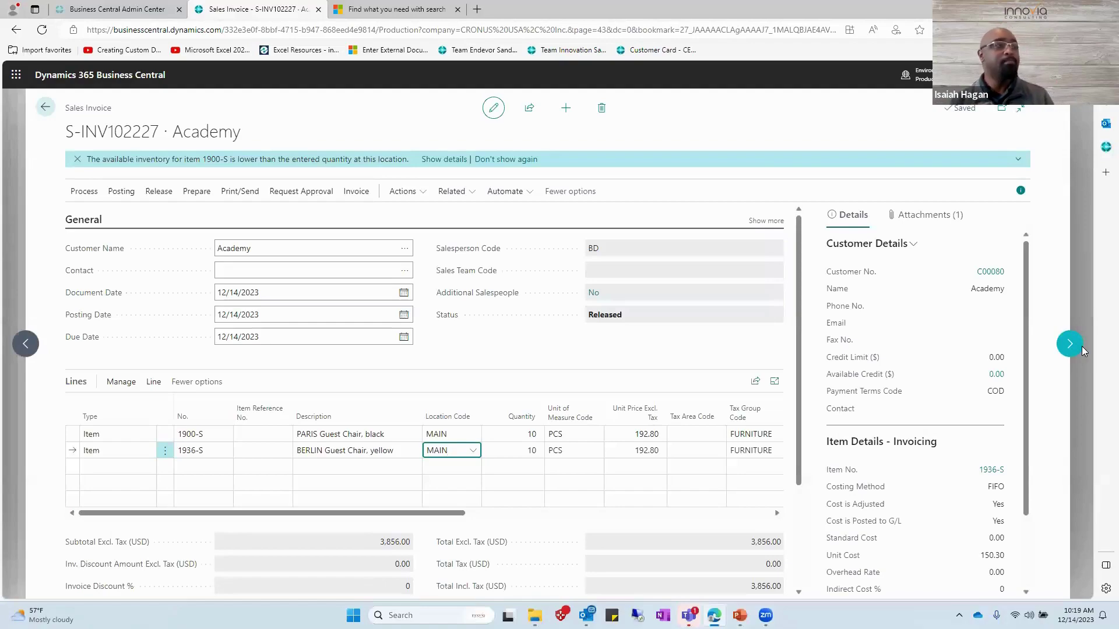
Exit the unposted invoice, confirming Yes to leave it unposted.
{"action": "left_click", "coordinate": [1082, 350]}
{"action": "left_click", "coordinate": [1082, 350]}
{"action": "left_click", "coordinate": [1082, 351]}
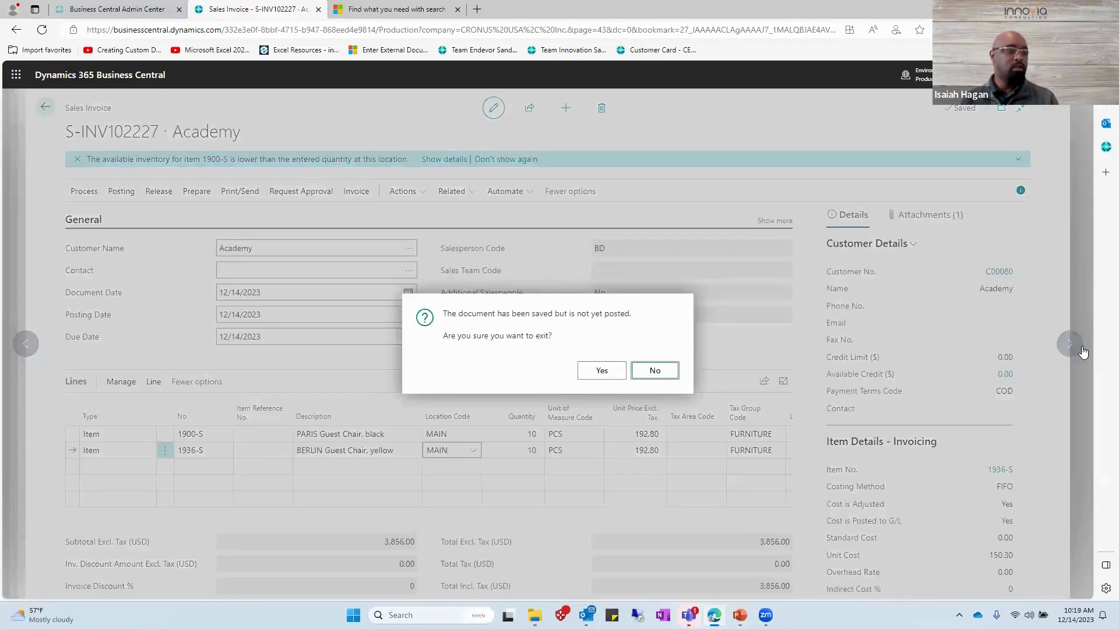
{"action": "key", "text": "shift+Tab"}
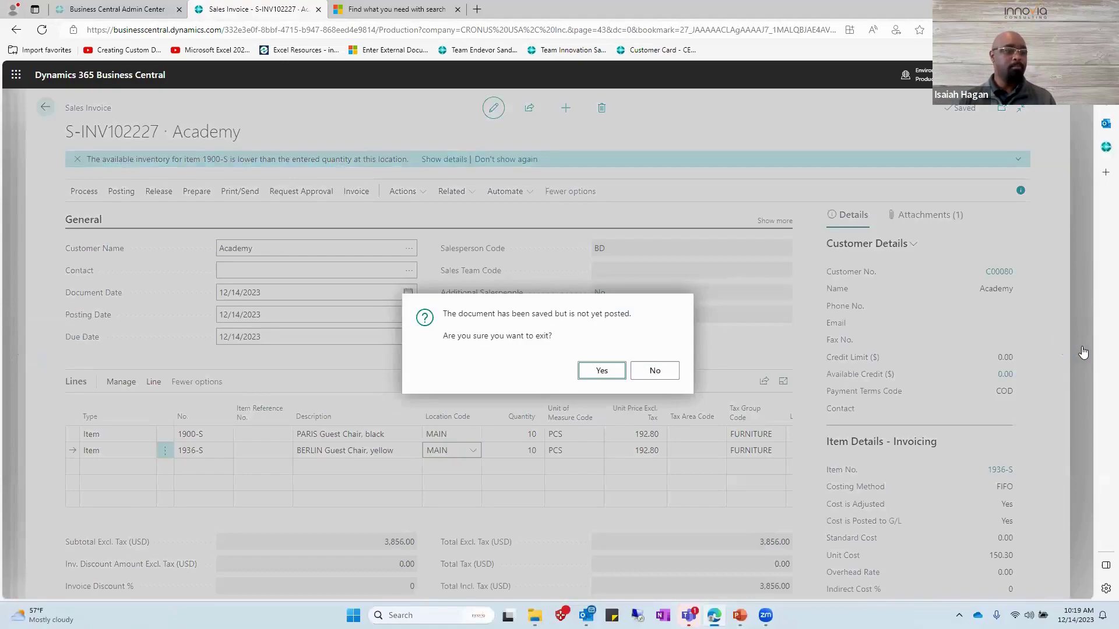
{"action": "key", "text": "Return"}
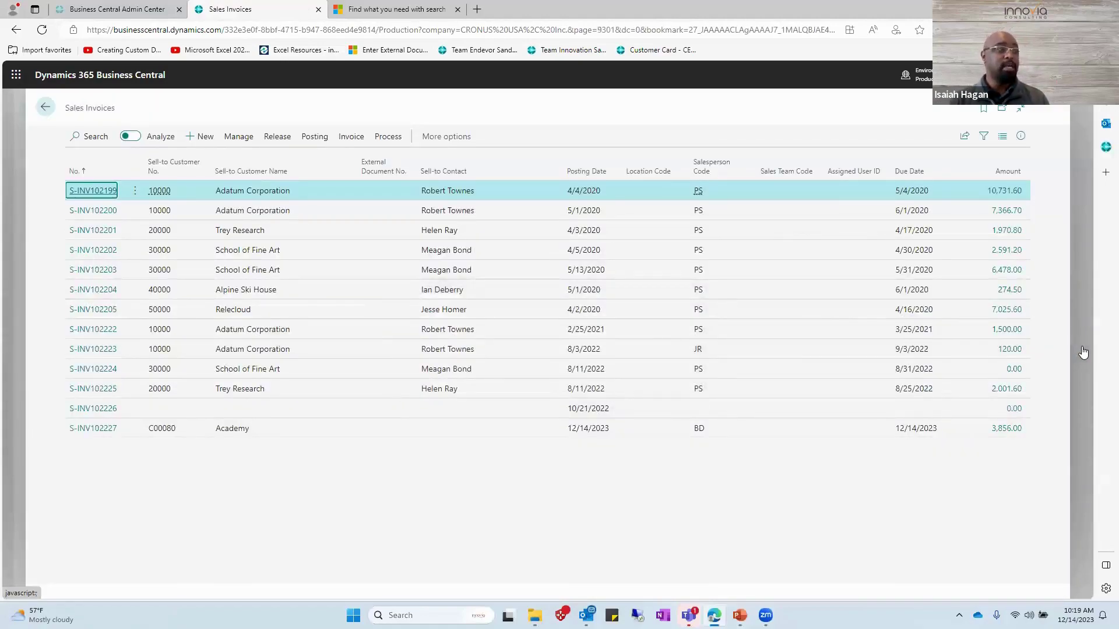
Return to the Role Center and advance the PowerPoint show to the quiz slide.
{"action": "key", "text": "Escape"}
{"action": "key", "text": "Escape"}
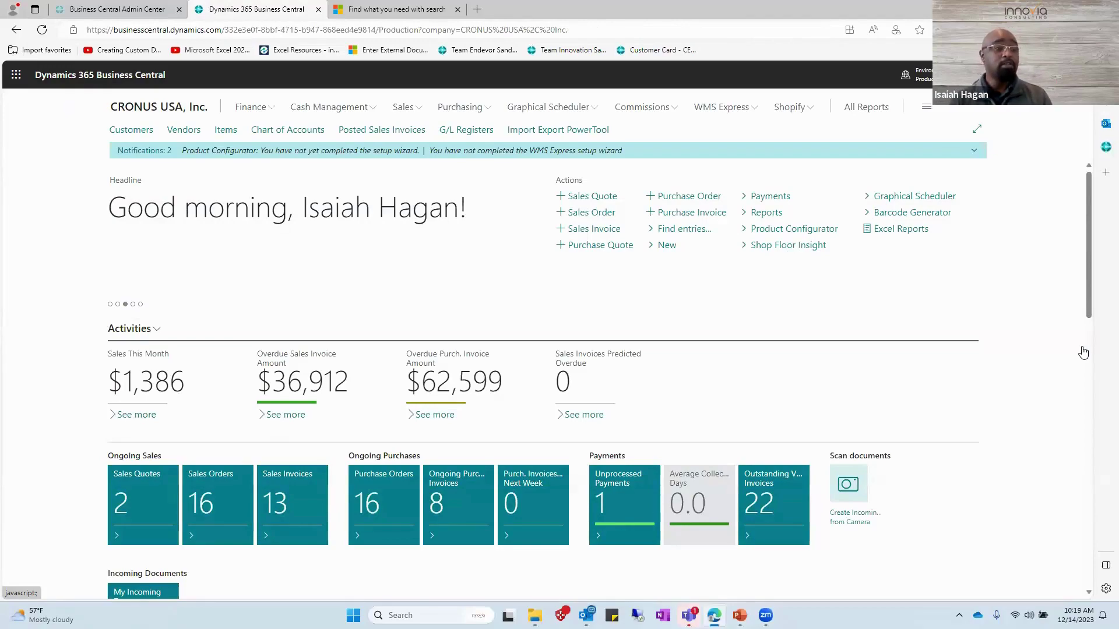
{"action": "key", "text": "alt+Tab"}
{"action": "key", "text": "alt+Tab"}
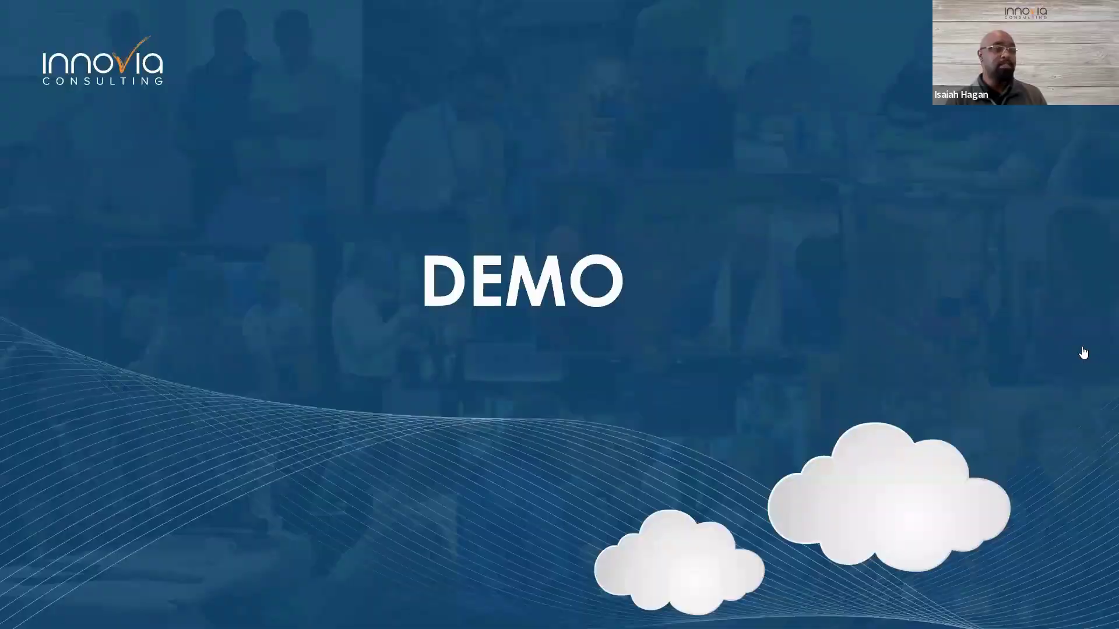
{"action": "key", "text": "Right"}
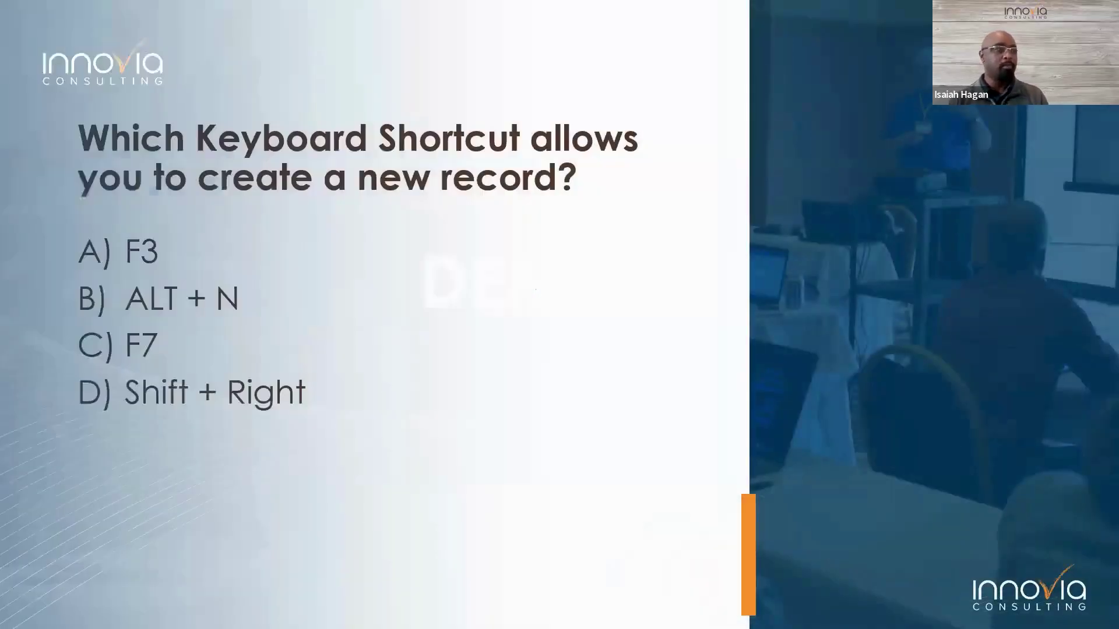
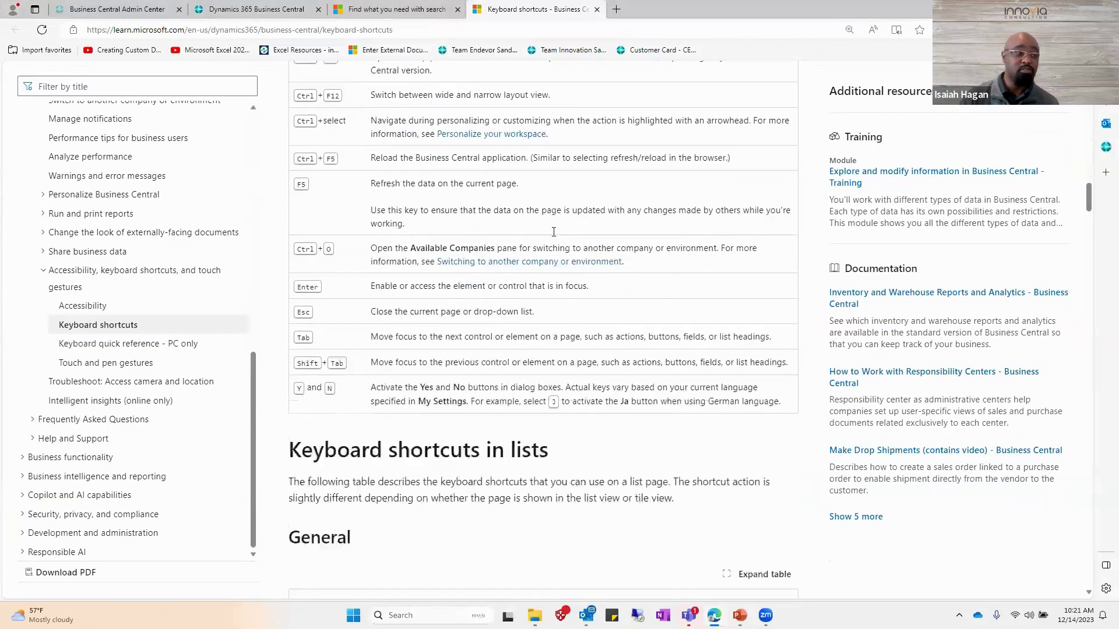
{"action": "scroll", "coordinate": [557, 239], "scroll_direction": "down", "scroll_amount": 1}
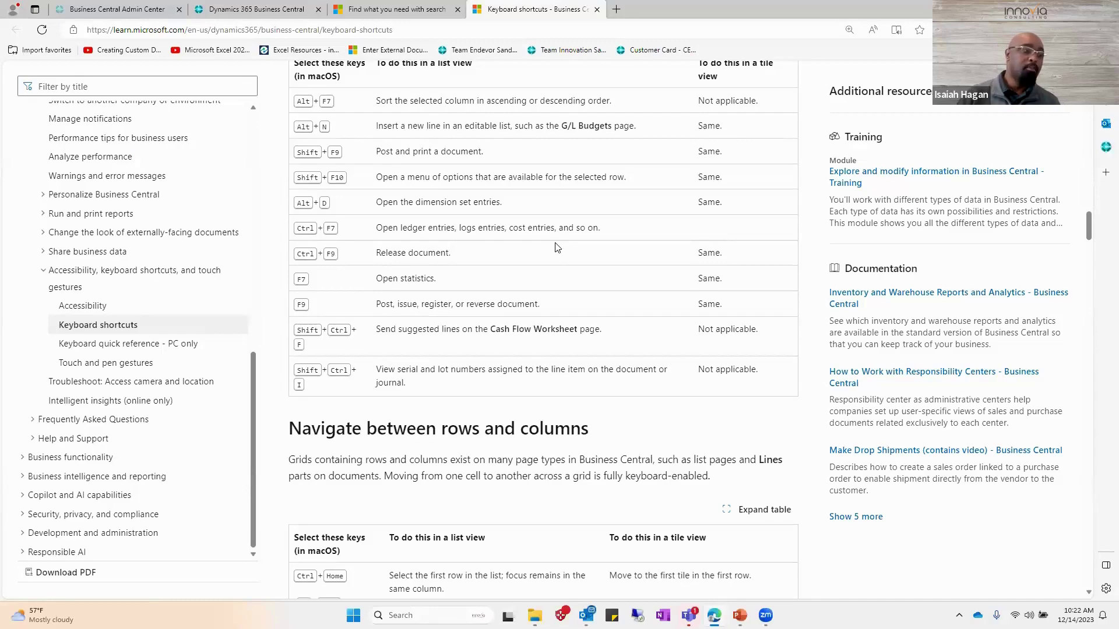
Scroll the Keyboard shortcuts article down to the 'Navigate between rows and columns' table.
{"action": "scroll", "coordinate": [557, 242], "scroll_direction": "down", "scroll_amount": 3}
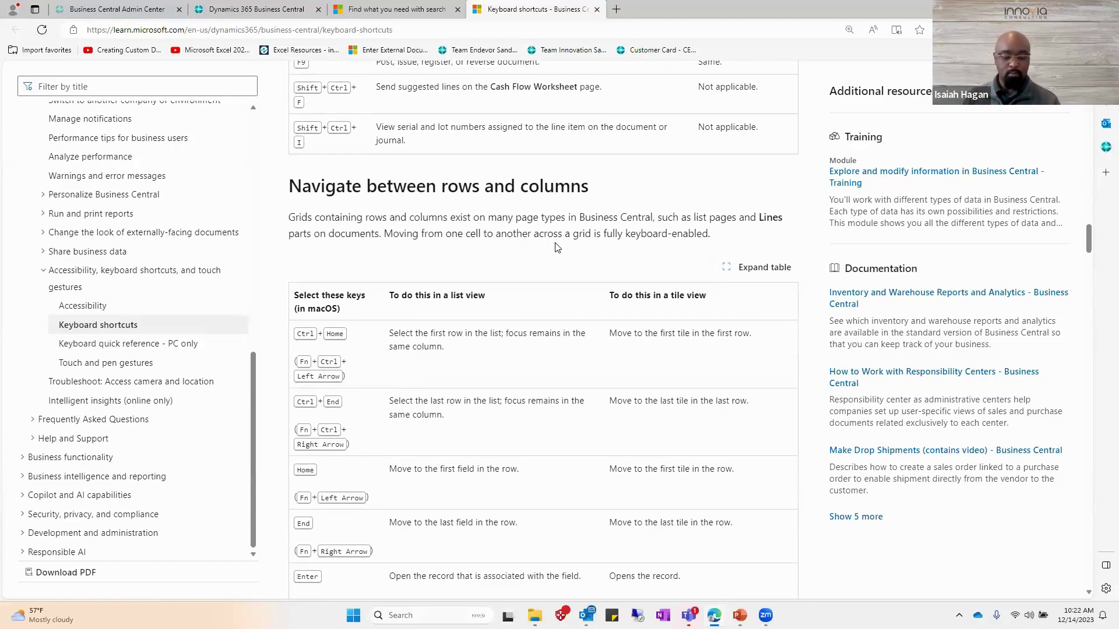
{"action": "key", "text": "alt+Tab"}
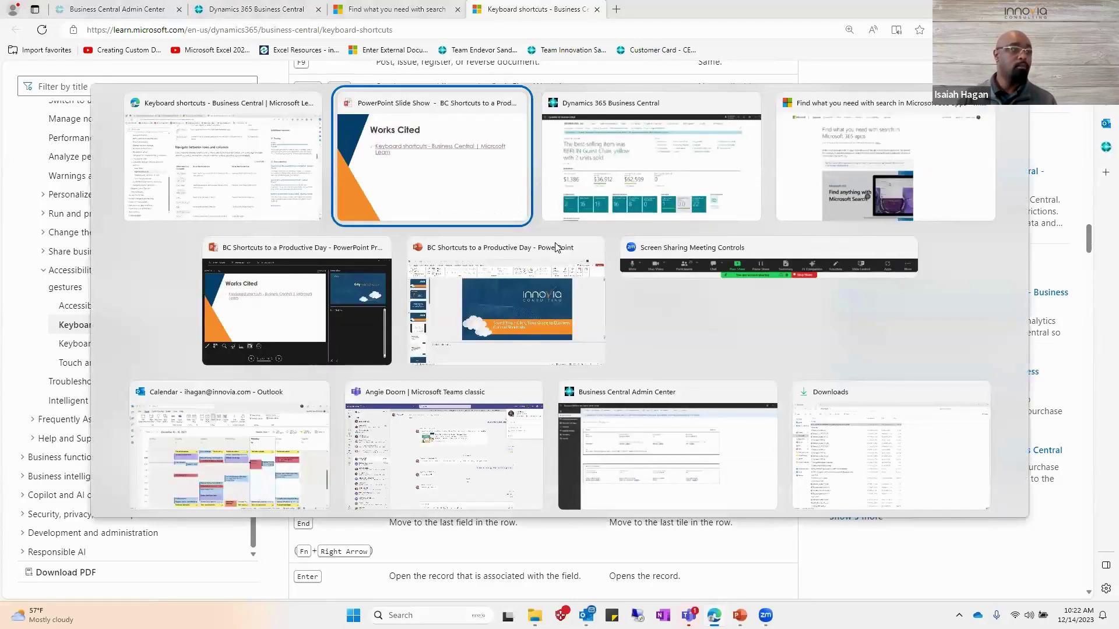
Advance the slide show to the 'Any Questions?' slide, then return to the Business Central browser.
{"action": "key", "text": "Right"}
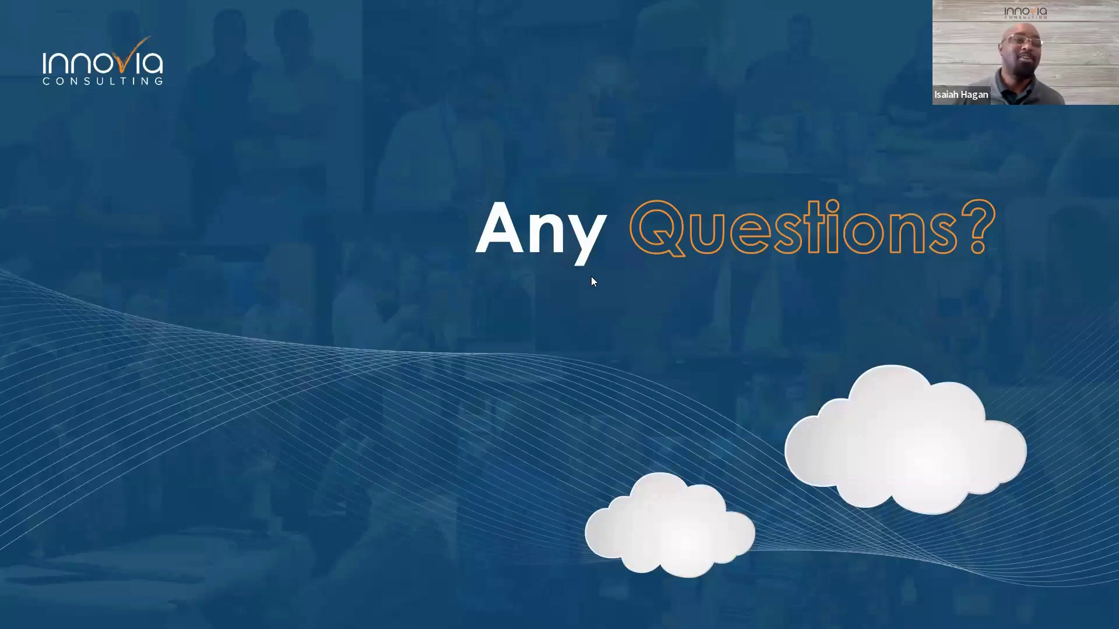
{"action": "key", "text": "alt+Tab"}
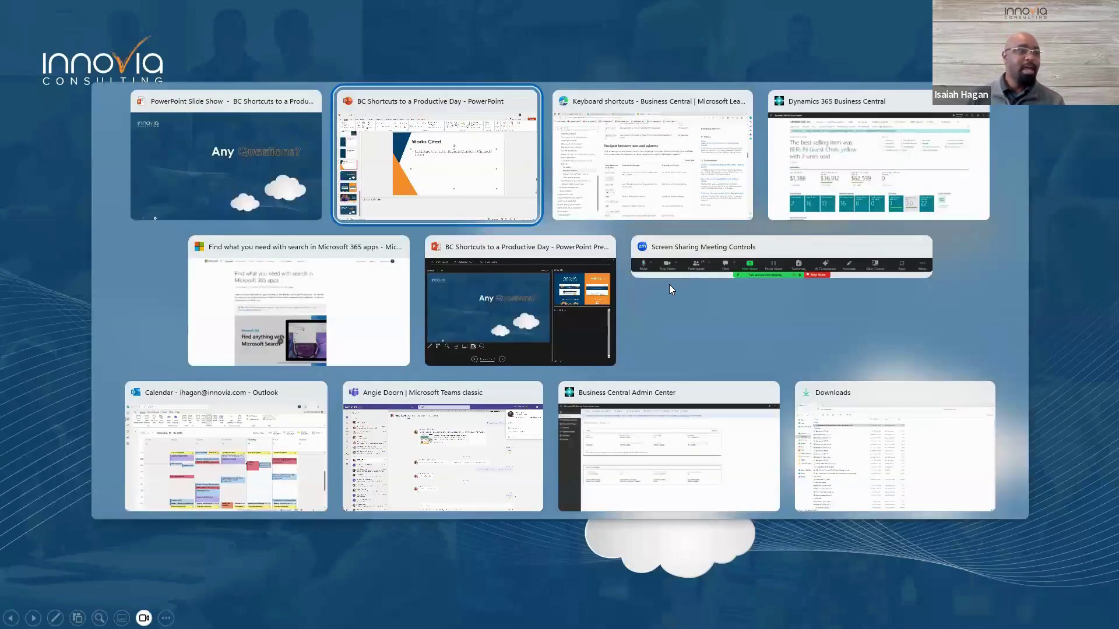
{"action": "key", "text": "alt+Tab"}
{"action": "key", "text": "alt+Tab"}
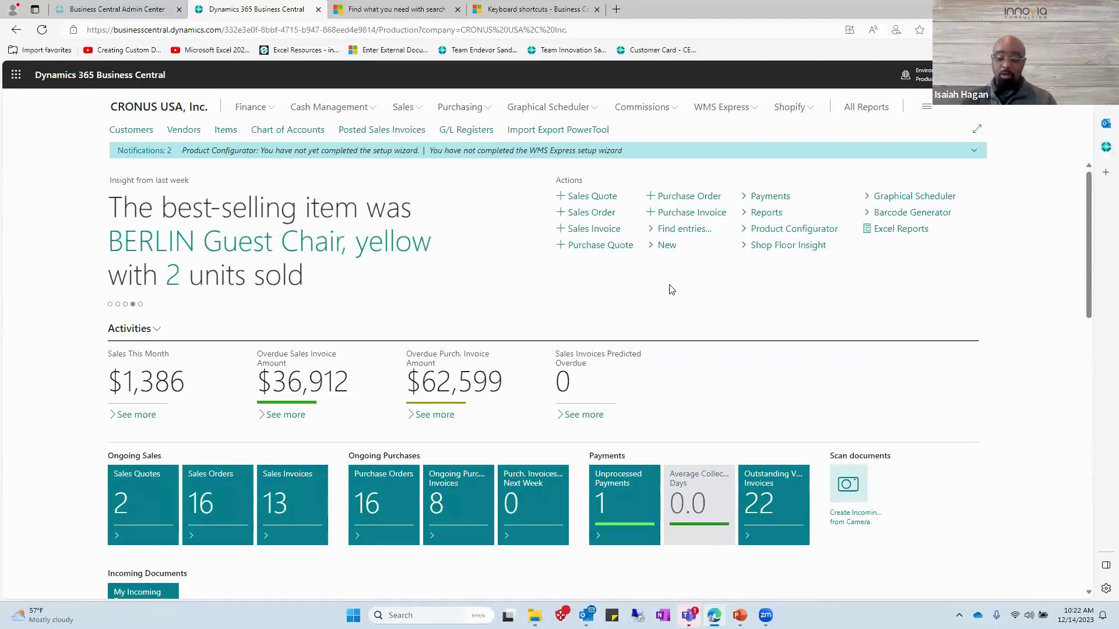
Switch from CRONUS USA, Inc. to the test company with Ctrl+O, then bring up My Settings.
{"action": "key", "text": "ctrl+o"}
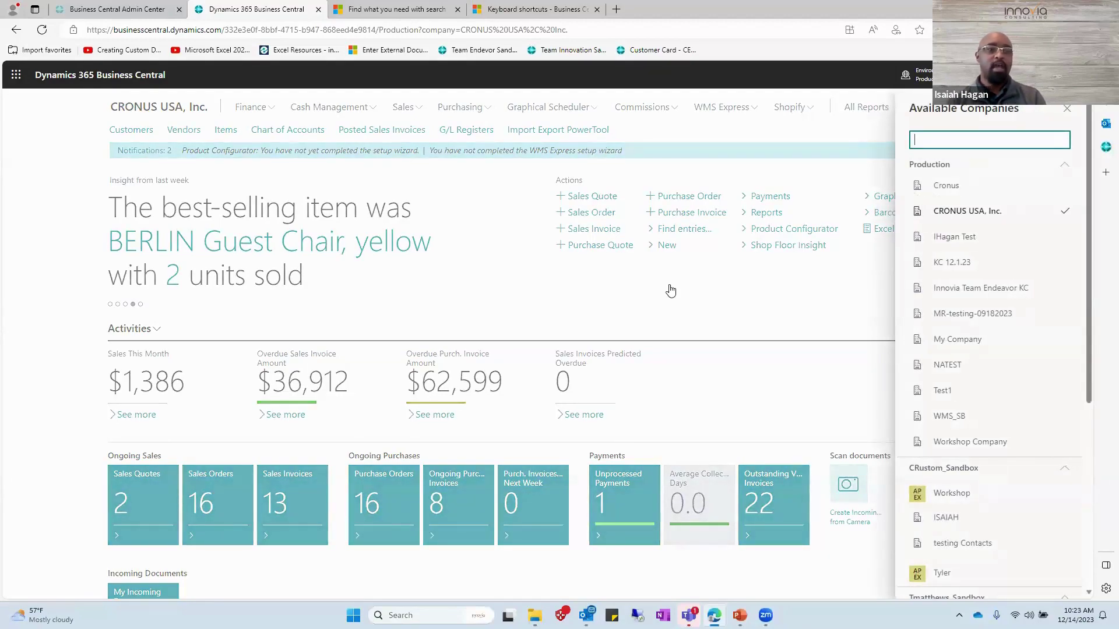
{"action": "key", "text": "Down"}
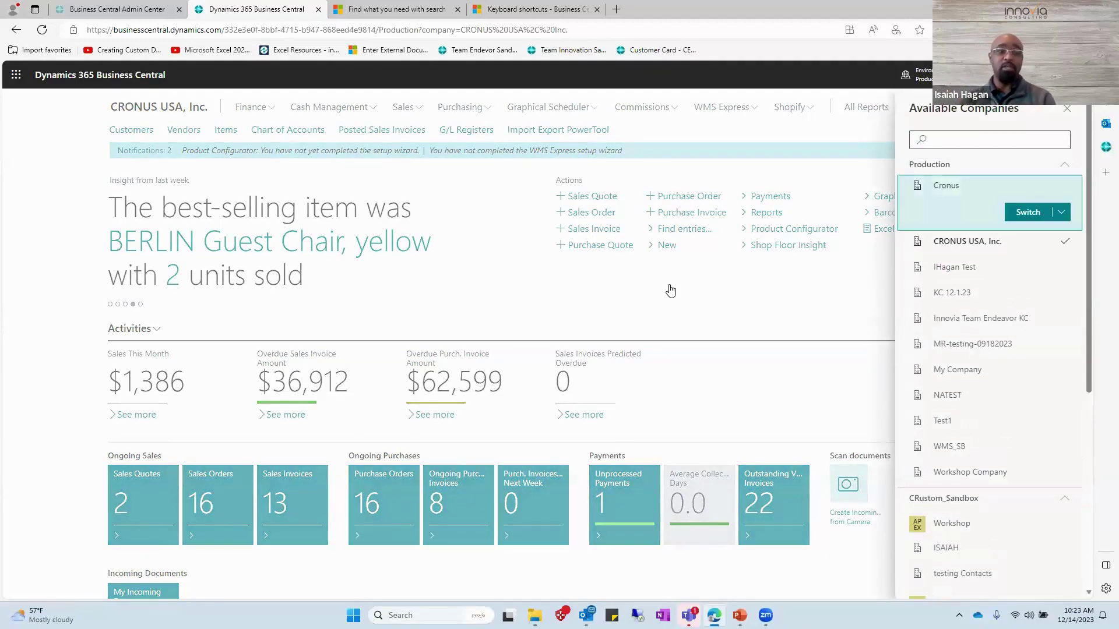
{"action": "key", "text": "Down"}
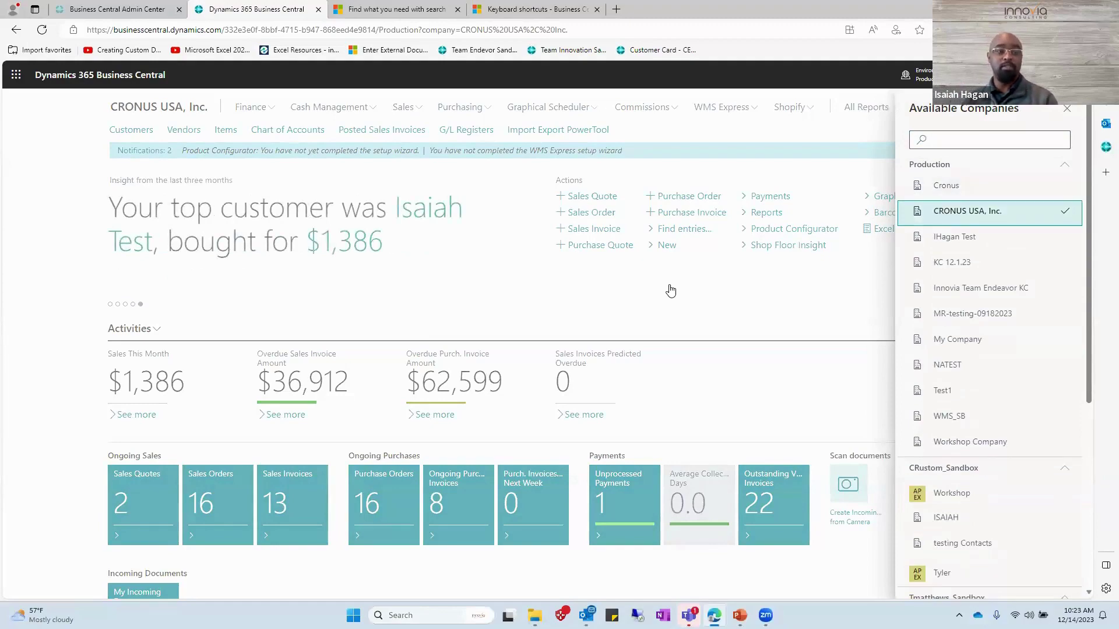
{"action": "key", "text": "Down"}
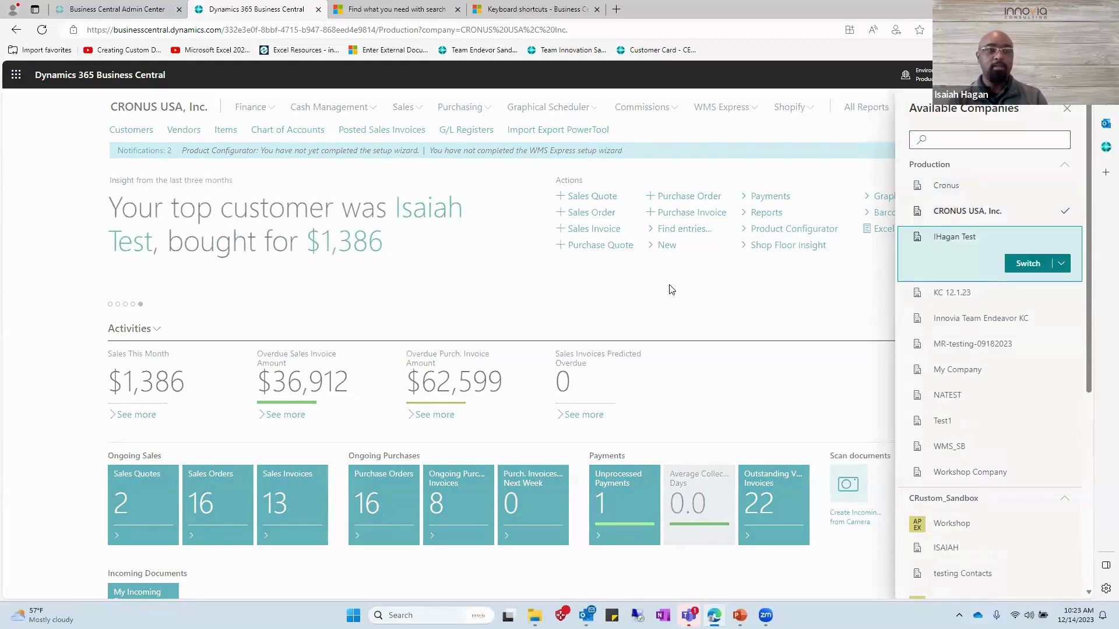
{"action": "key", "text": "Return"}
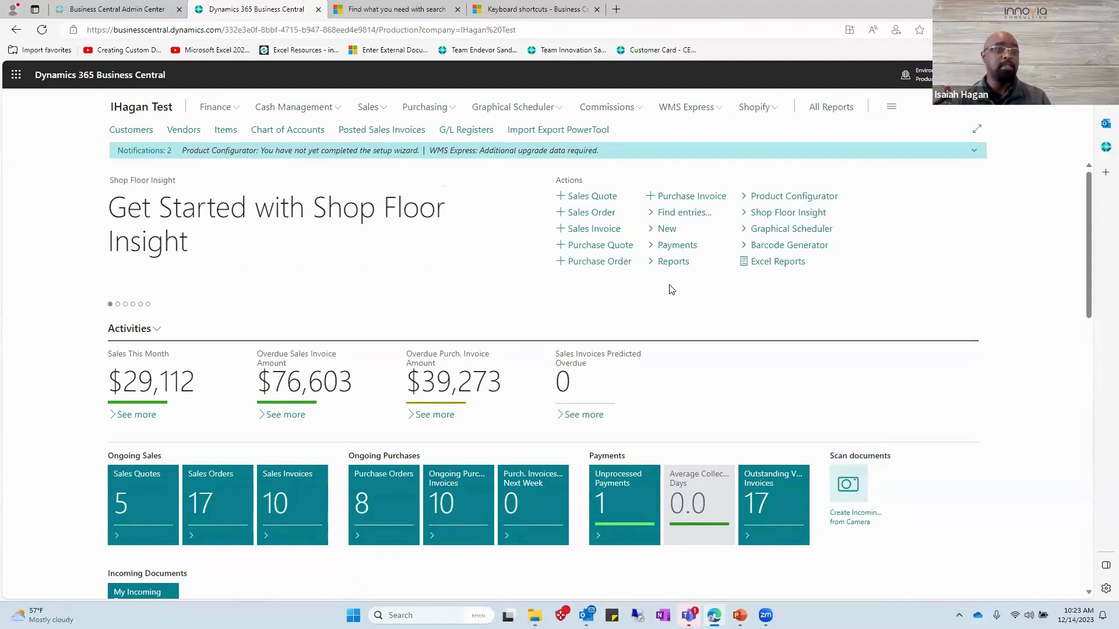
{"action": "key", "text": "alt+t"}
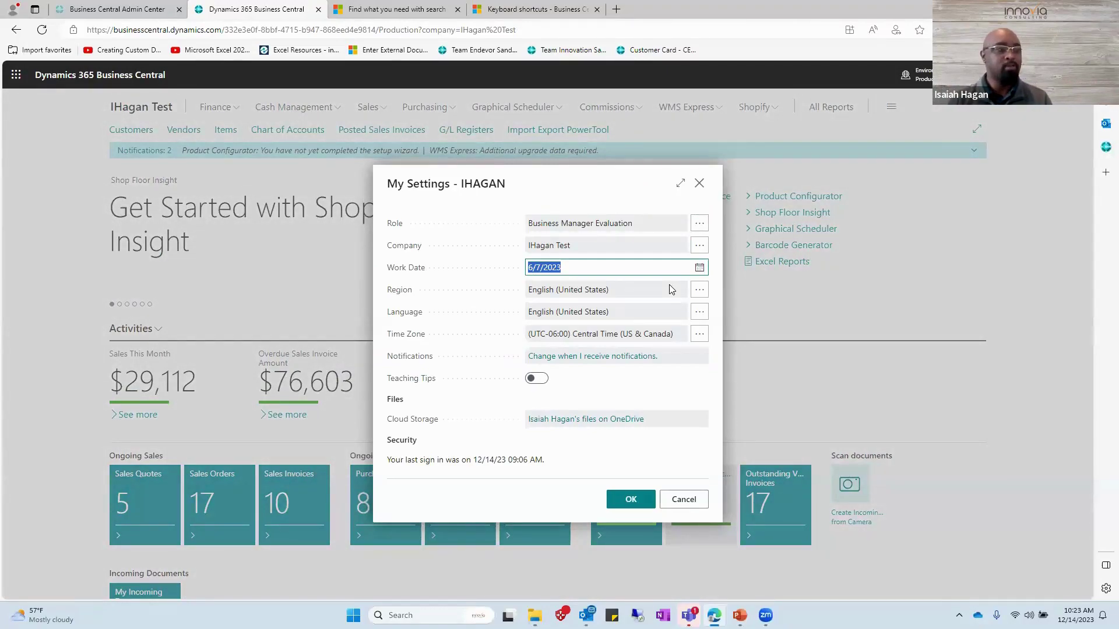
Change the Work Date from 6/7/2023 to today, 12/14/2023, and confirm with OK.
{"action": "type", "text": "t"}
{"action": "left_click", "coordinate": [672, 289]}
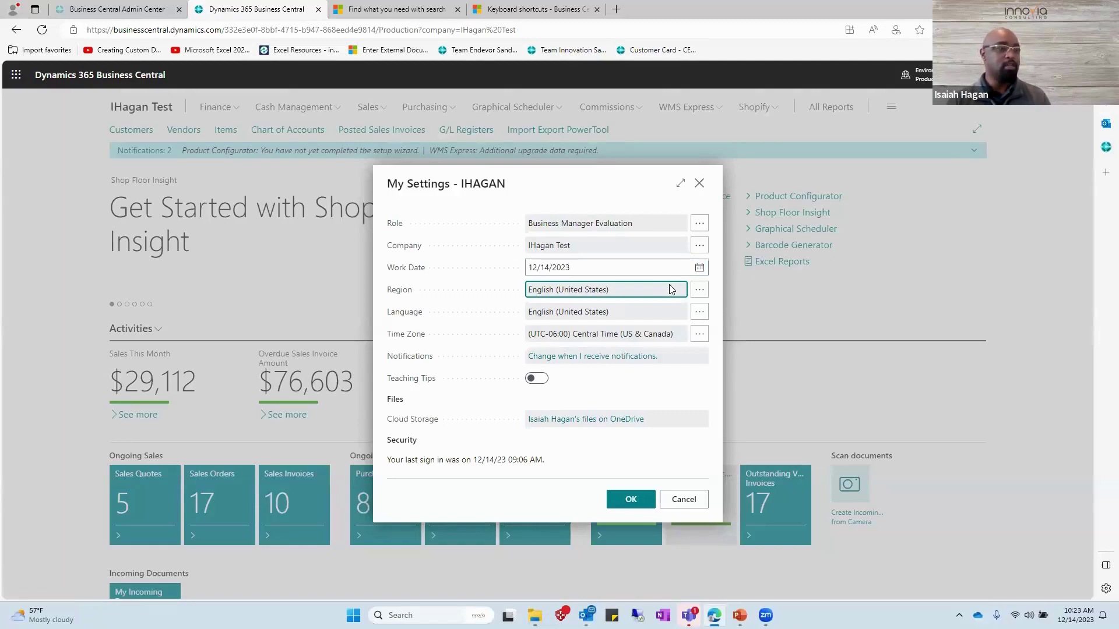
{"action": "key", "text": "Tab"}
{"action": "key", "text": "Tab"}
{"action": "key", "text": "Tab"}
{"action": "key", "text": "Tab"}
{"action": "key", "text": "Tab"}
{"action": "key", "text": "Tab"}
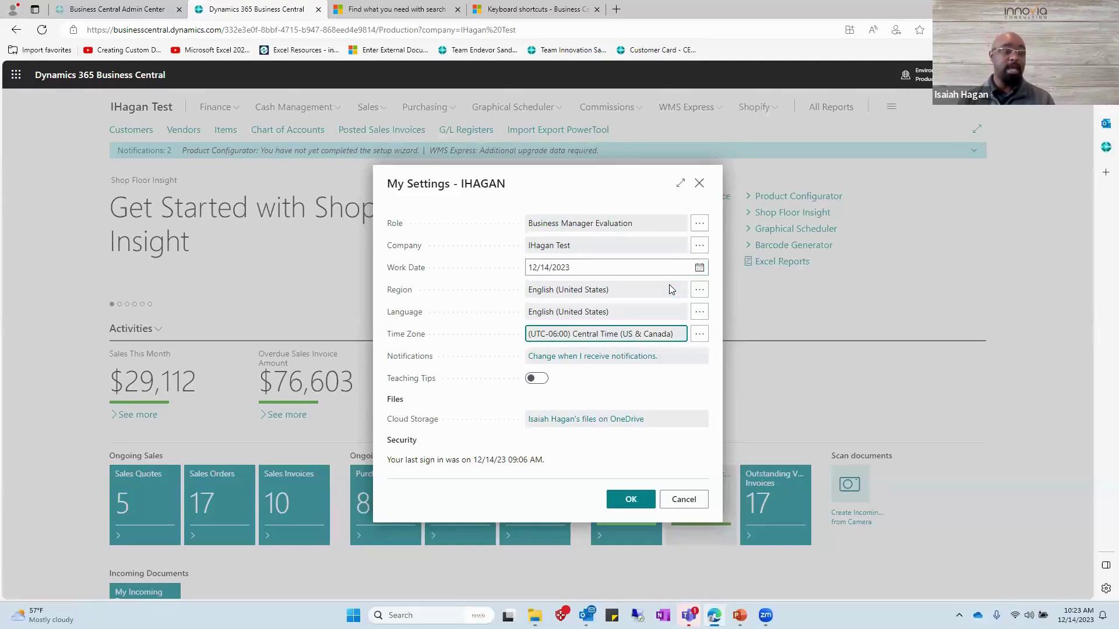
{"action": "key", "text": "shift+Tab"}
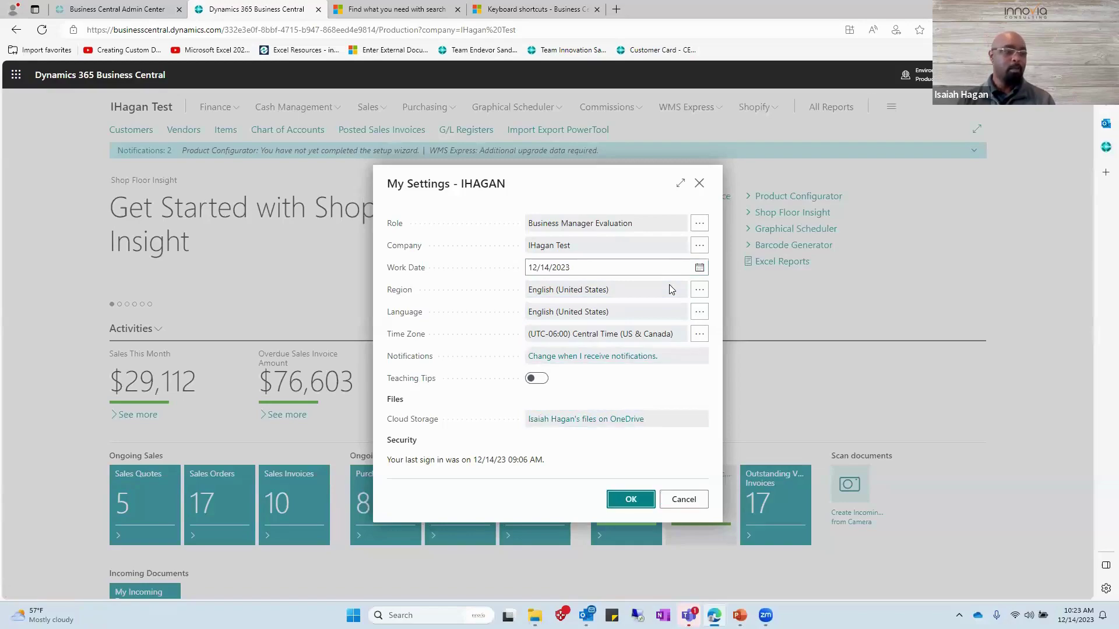
{"action": "key", "text": "Return"}
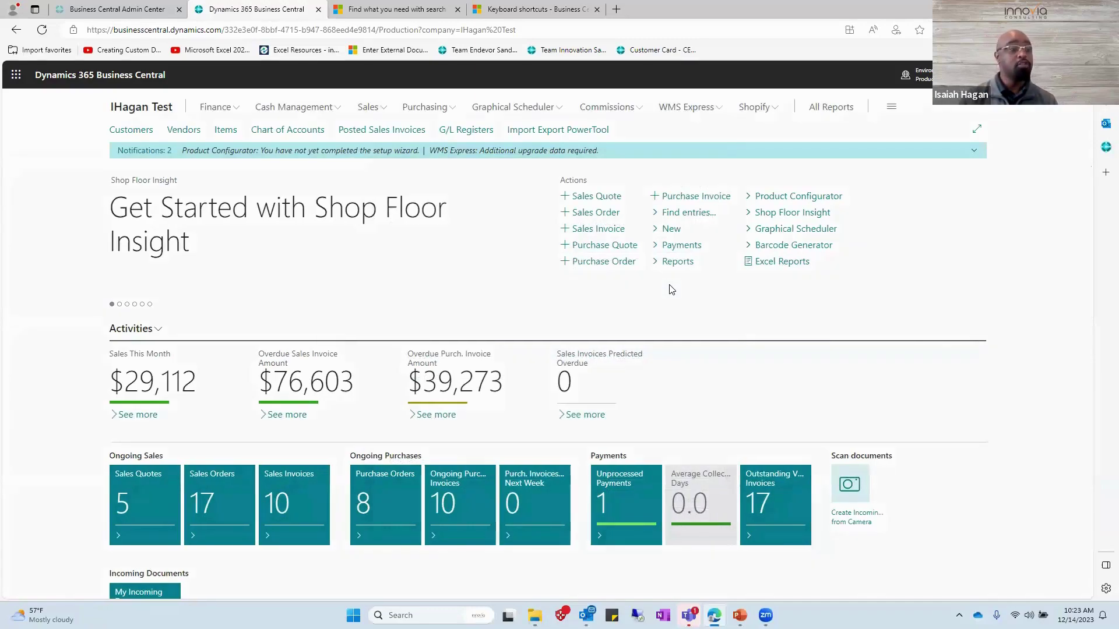
Search Tell Me for 'gen jour' and open the General Journals page.
{"action": "key", "text": "alt+q"}
{"action": "type", "text": "gen jour"}
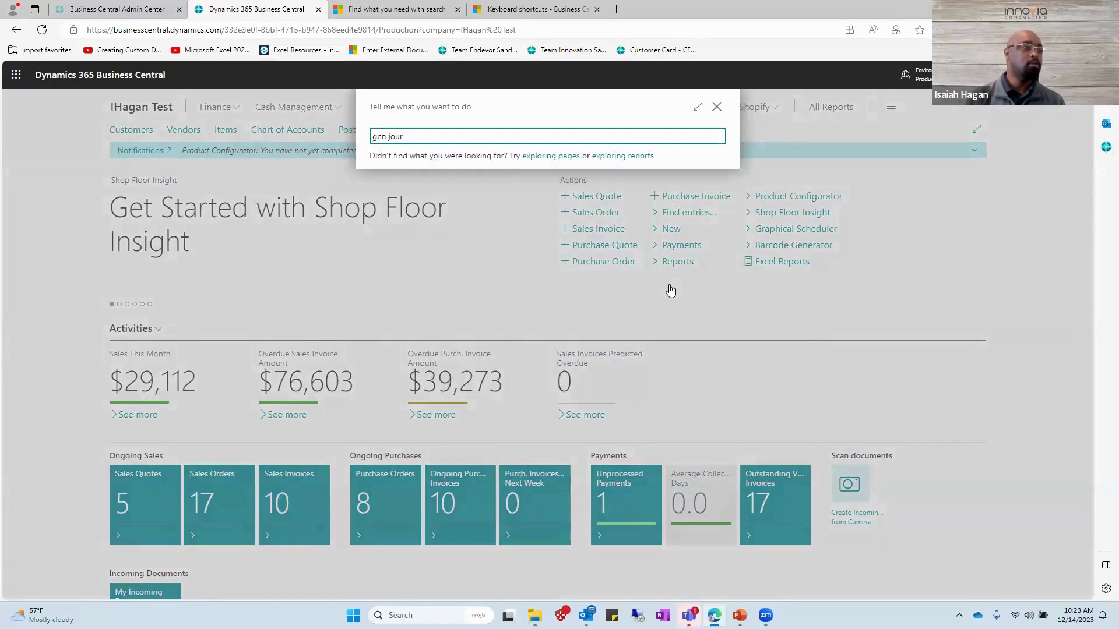
{"action": "key", "text": "Down"}
{"action": "key", "text": "Down"}
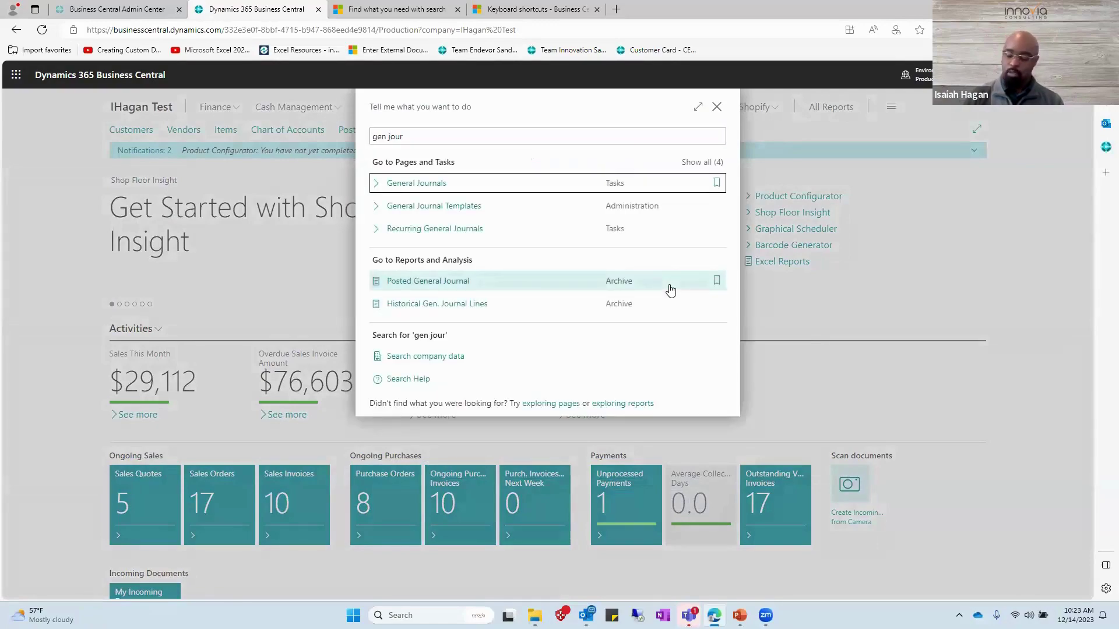
{"action": "key", "text": "Return"}
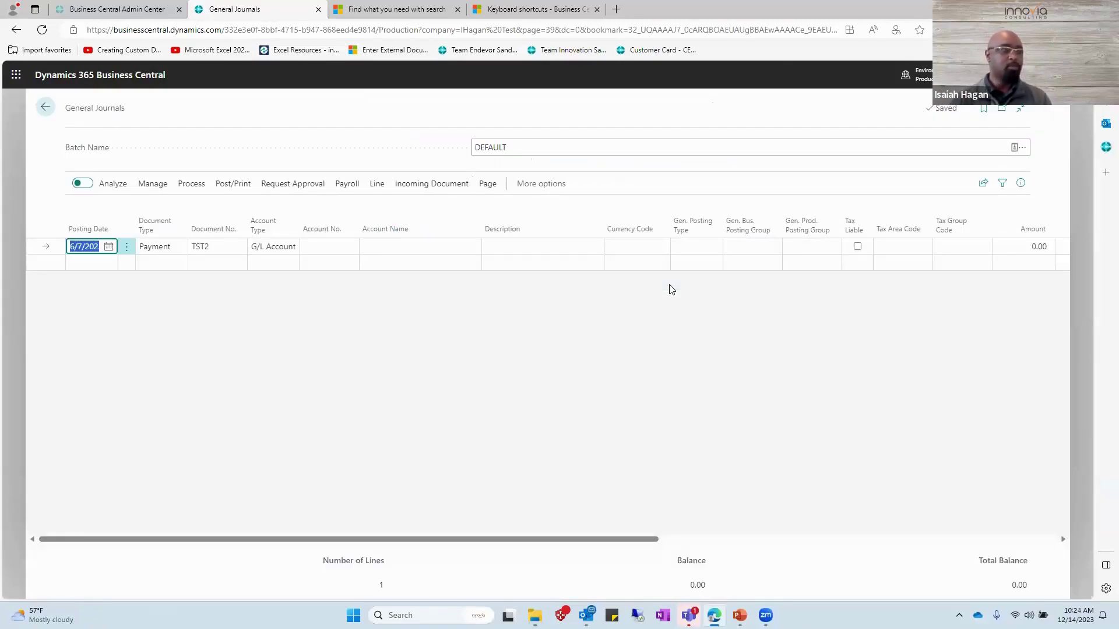
Search Tell Me for 'inv jour' and open the Physical Inventory Journals for batch ISAIAH.
{"action": "key", "text": "alt+q"}
{"action": "type", "text": "inv jo"}
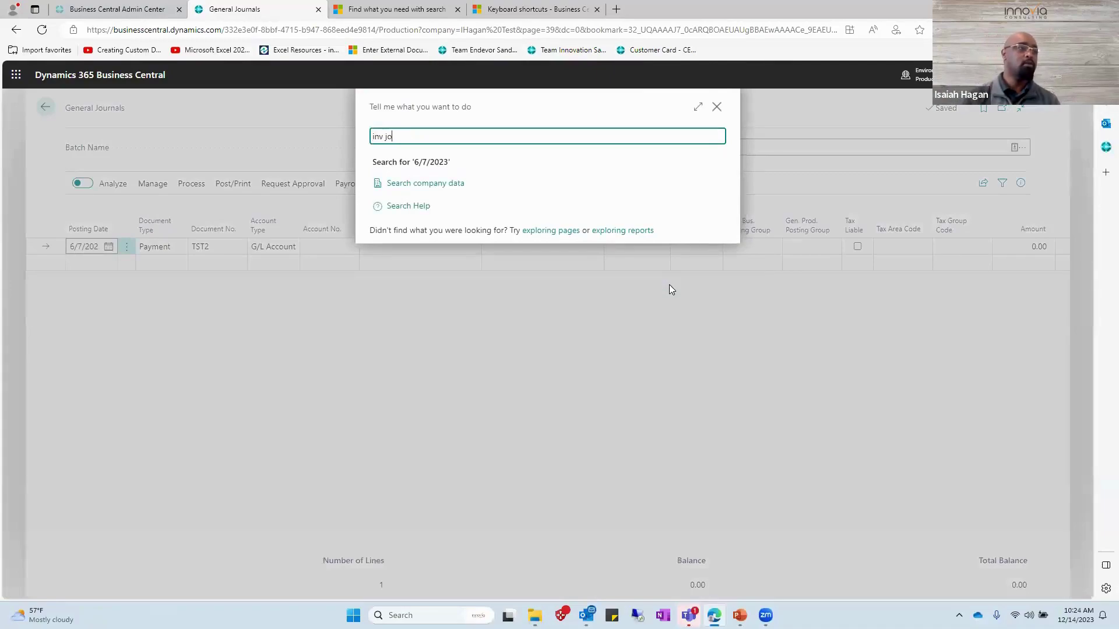
{"action": "type", "text": "ur"}
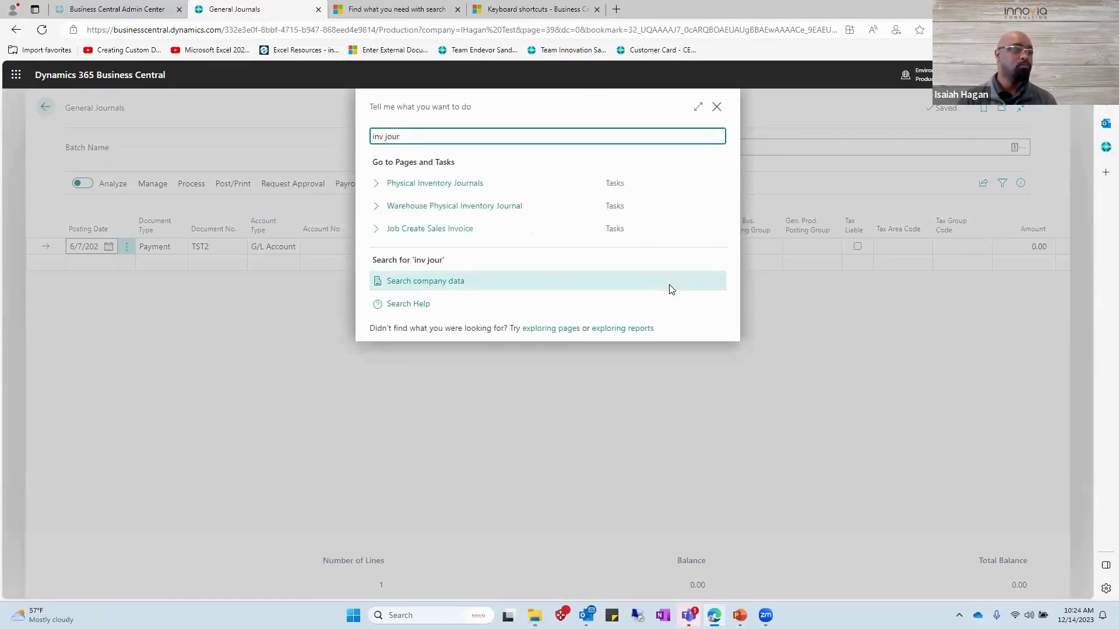
{"action": "key", "text": "Down"}
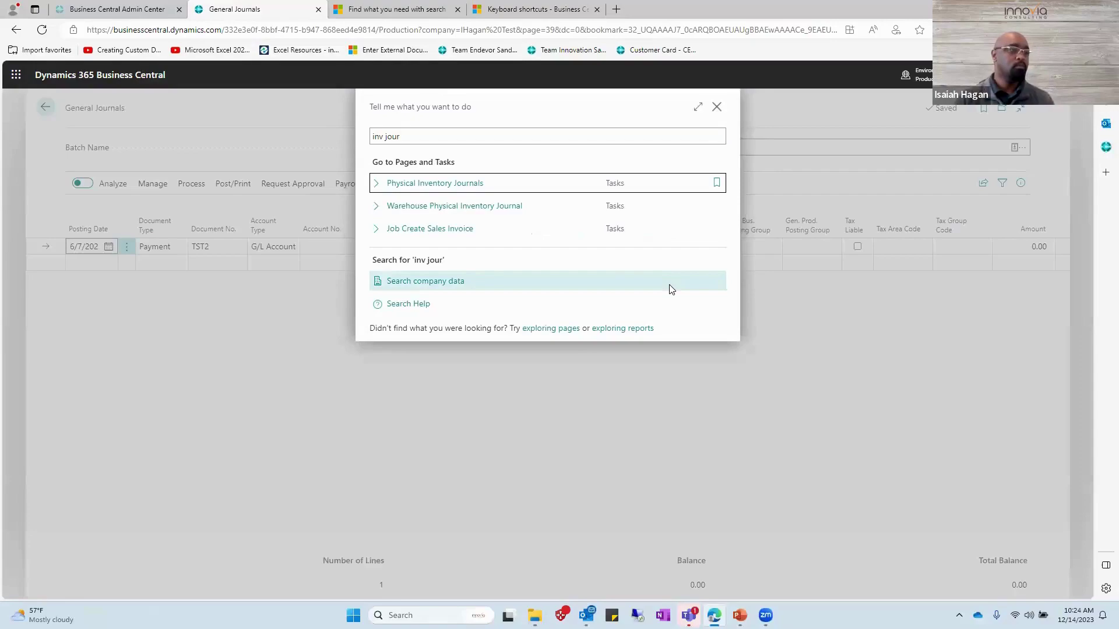
{"action": "key", "text": "Return"}
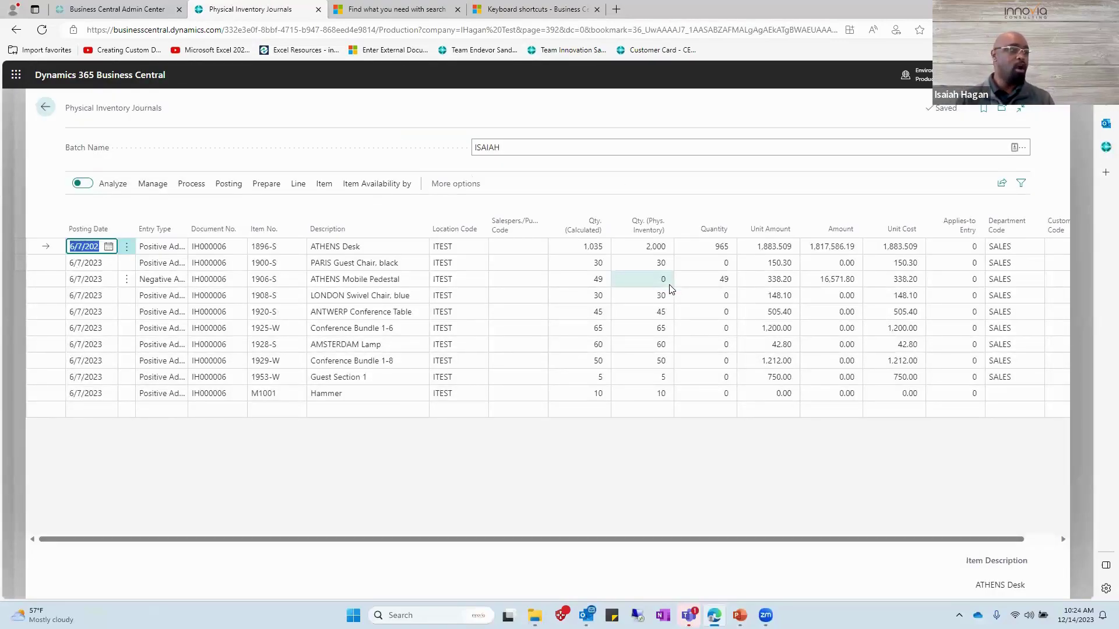
Return to the Physical Inventory Journals window with focus on the first journal line.
{"action": "key", "text": "shift+Tab"}
{"action": "key", "text": "shift+Tab"}
{"action": "key", "text": "shift+Tab"}
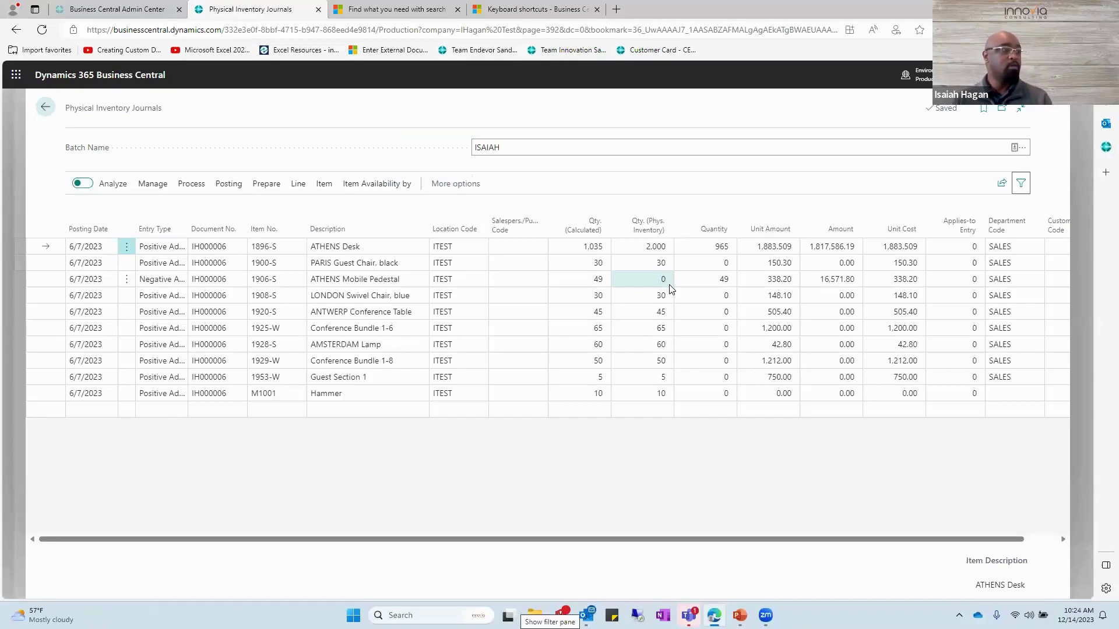
{"action": "key", "text": "Tab"}
{"action": "key", "text": "Tab"}
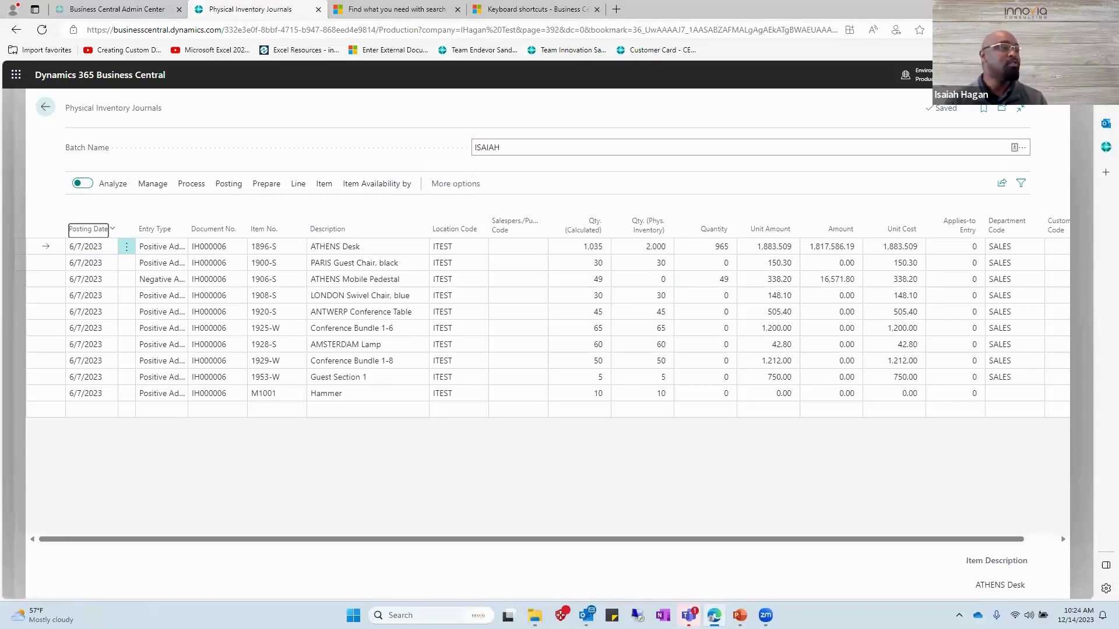
{"action": "key", "text": "alt+Tab"}
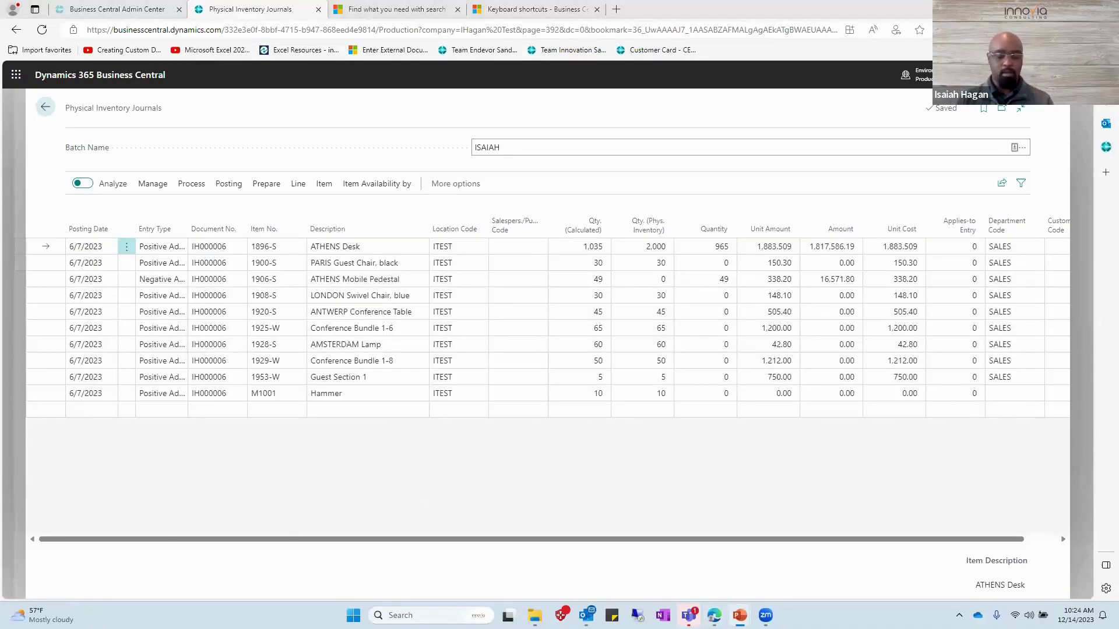
{"action": "key", "text": "alt+Tab"}
{"action": "key", "text": "alt+Tab"}
{"action": "key", "text": "alt+Tab"}
{"action": "key", "text": "alt+Tab"}
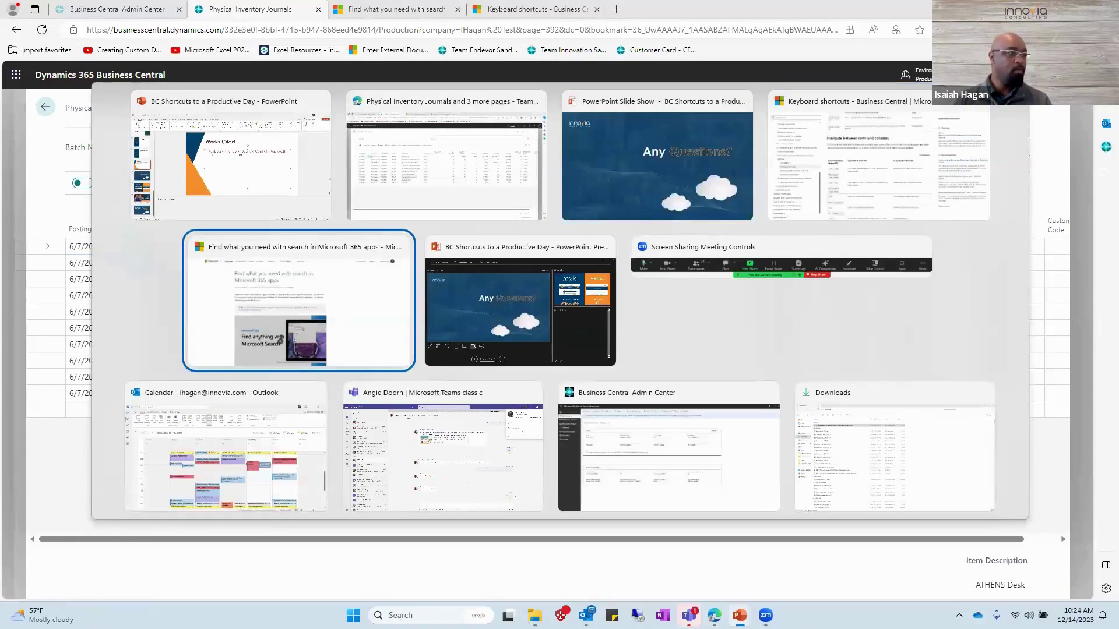
{"action": "key", "text": "alt+Tab"}
{"action": "key", "text": "alt+Tab"}
{"action": "key", "text": "alt+Tab"}
{"action": "key", "text": "alt+Tab"}
{"action": "key", "text": "alt+Tab"}
{"action": "key", "text": "alt+Tab"}
{"action": "key", "text": "alt+Tab"}
{"action": "key", "text": "alt+Tab"}
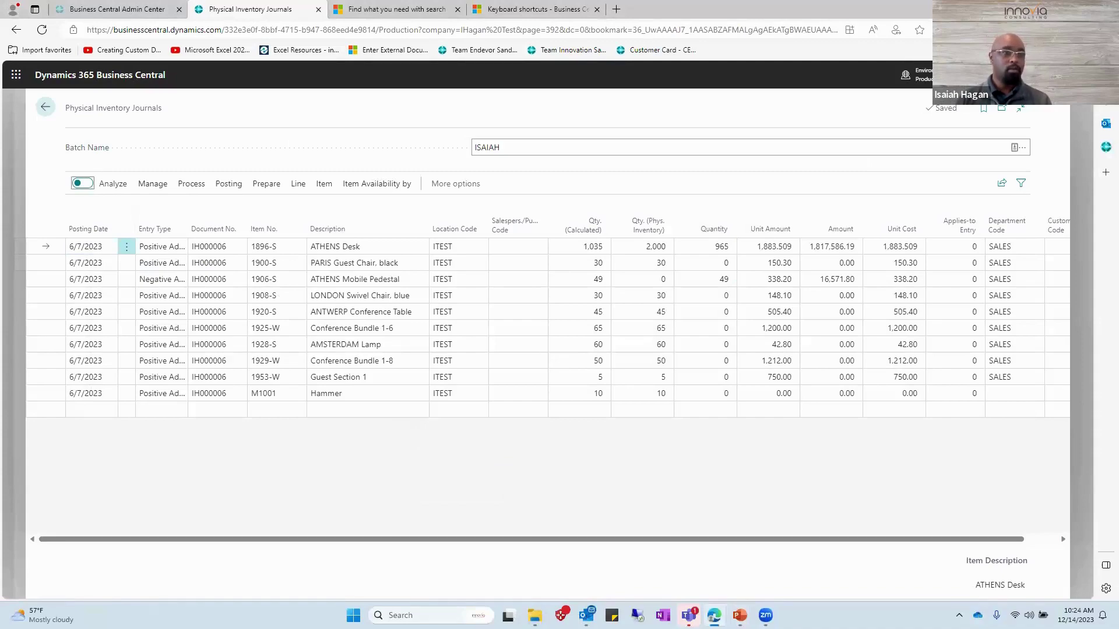
{"action": "key", "text": "Tab"}
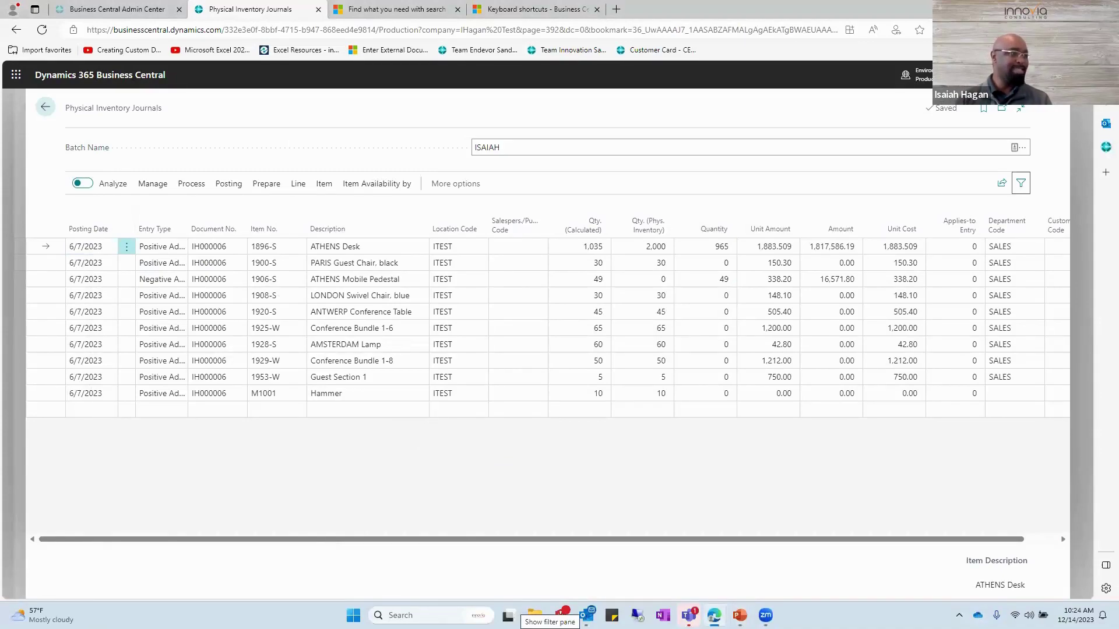
{"action": "key", "text": "Tab"}
{"action": "key", "text": "Tab"}
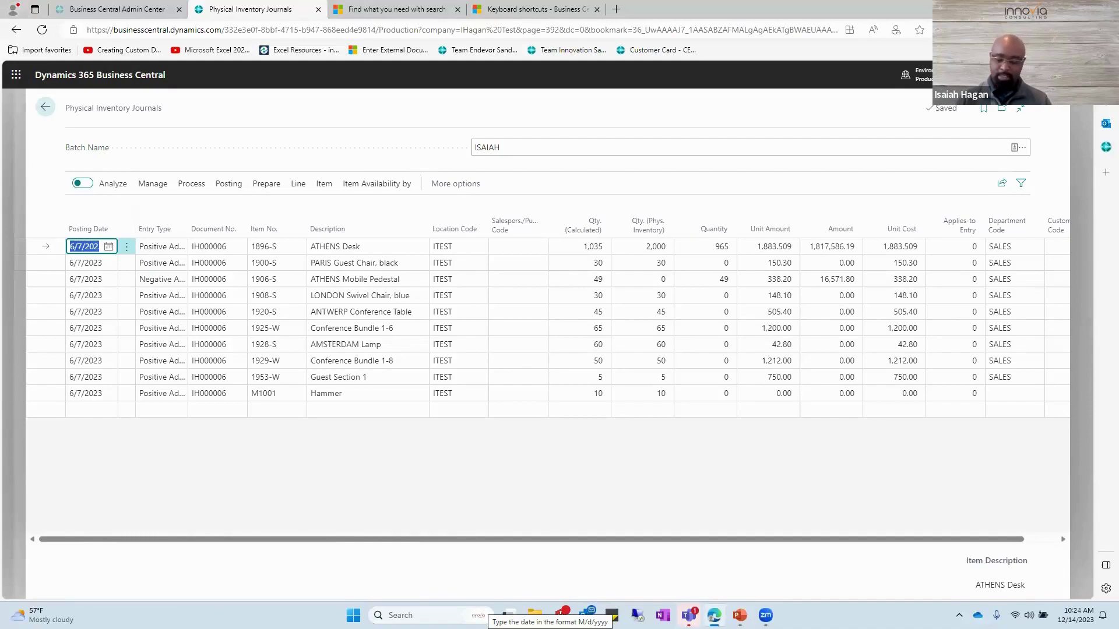
Delete the ATHENS Desk, PARIS Guest Chair, black, and ATHENS Mobile Pedestal lines, confirming each.
{"action": "key", "text": "ctrl+Delete"}
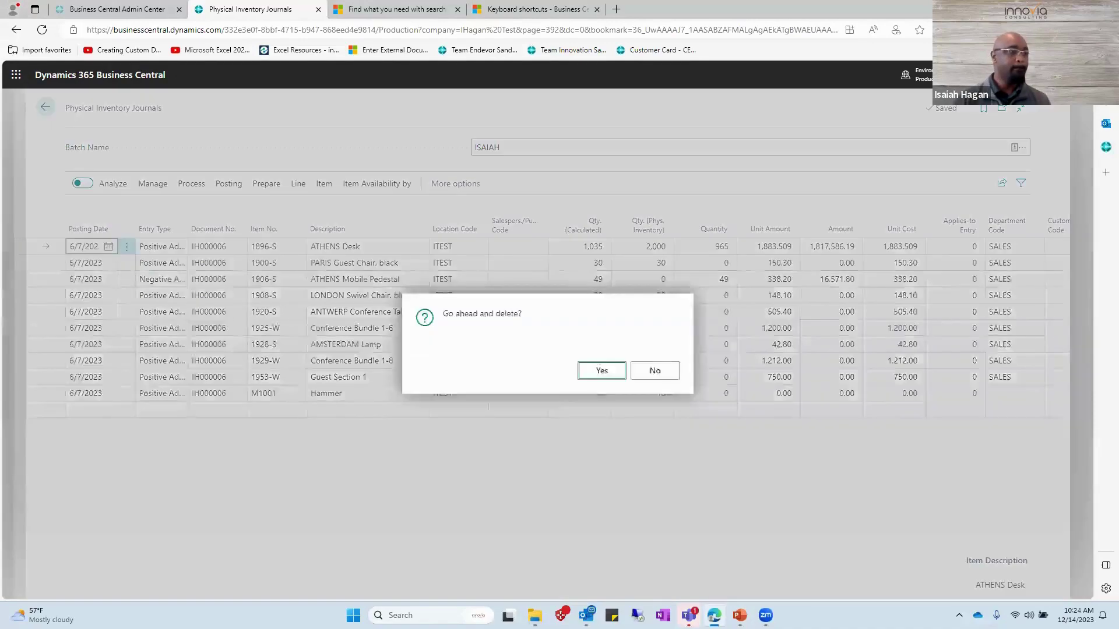
{"action": "key", "text": "Return"}
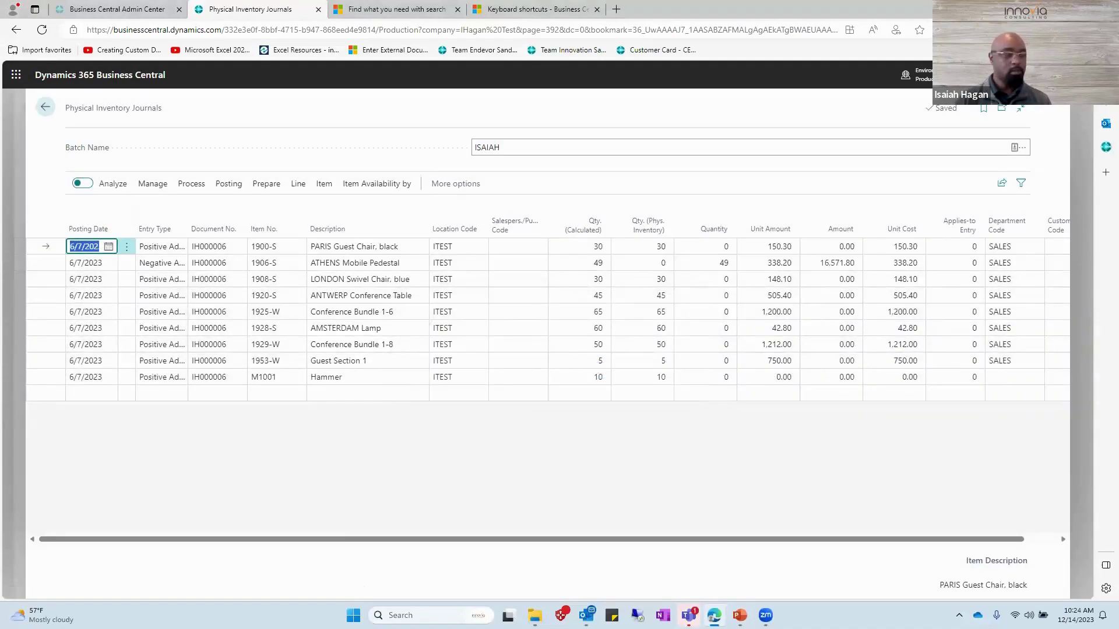
{"action": "key", "text": "ctrl+Delete"}
{"action": "key", "text": "Return"}
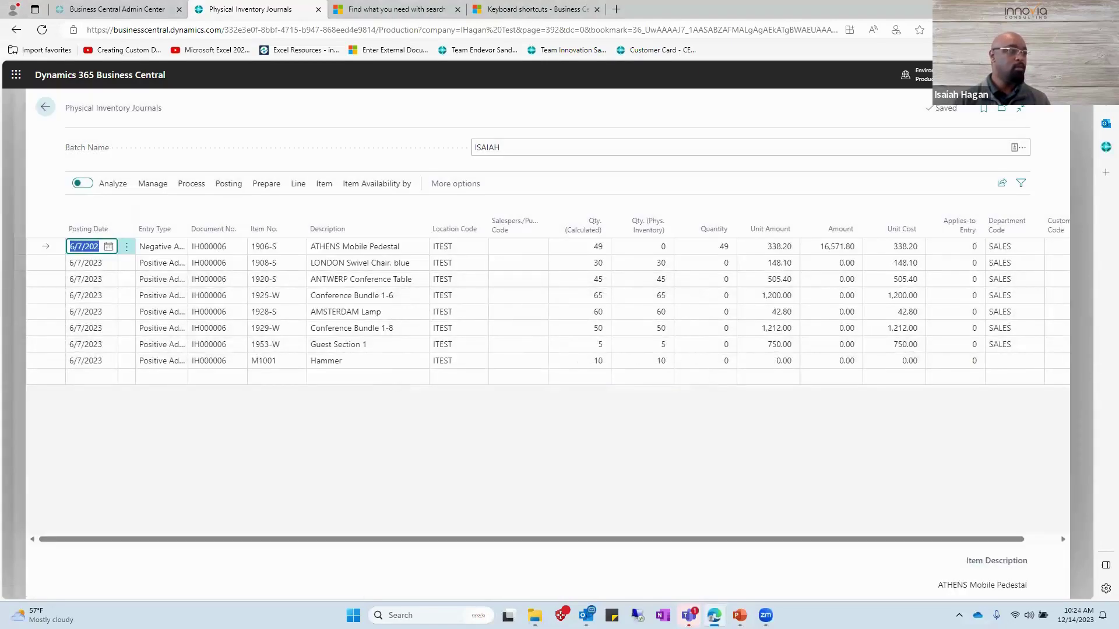
{"action": "key", "text": "ctrl+Delete"}
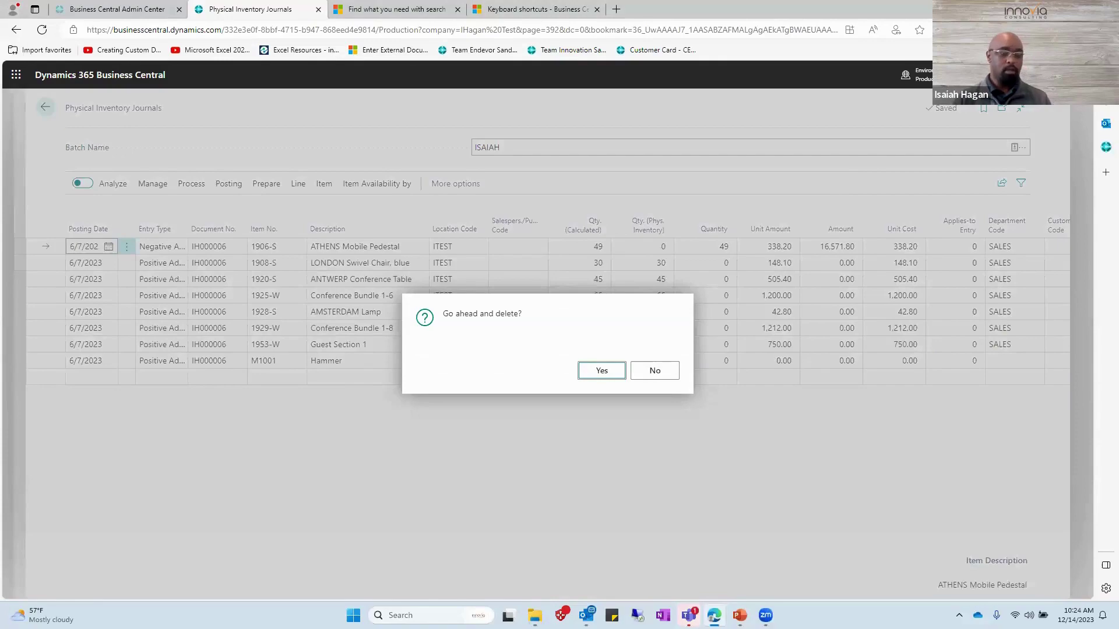
{"action": "key", "text": "Return"}
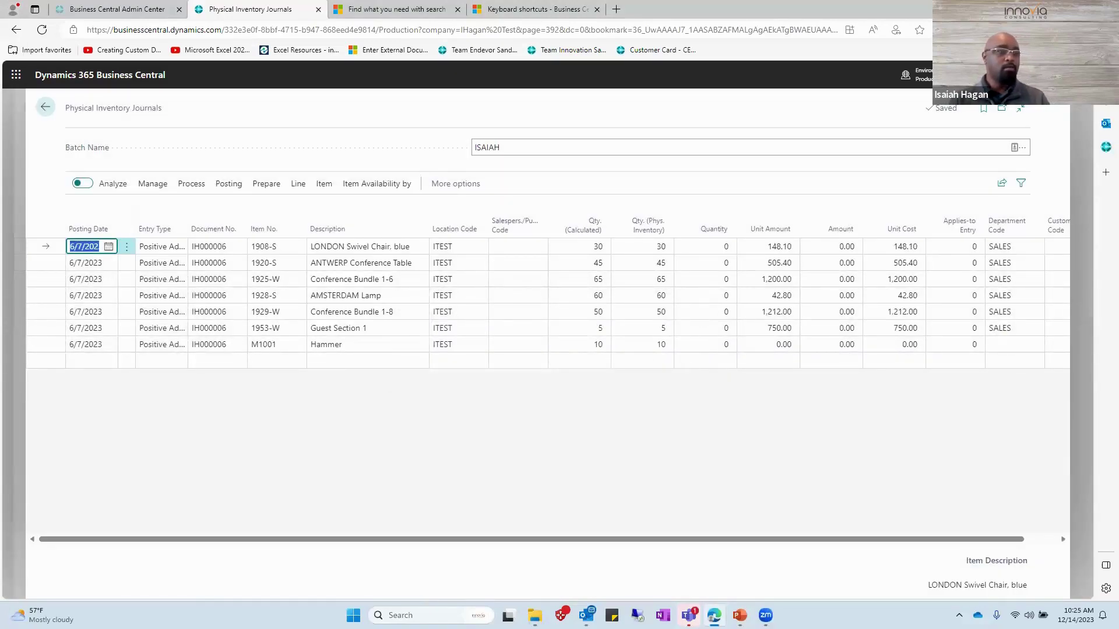
{"action": "key", "text": "Tab"}
{"action": "key", "text": "Tab"}
{"action": "key", "text": "Tab"}
{"action": "key", "text": "Tab"}
{"action": "key", "text": "Tab"}
{"action": "key", "text": "Tab"}
{"action": "key", "text": "Tab"}
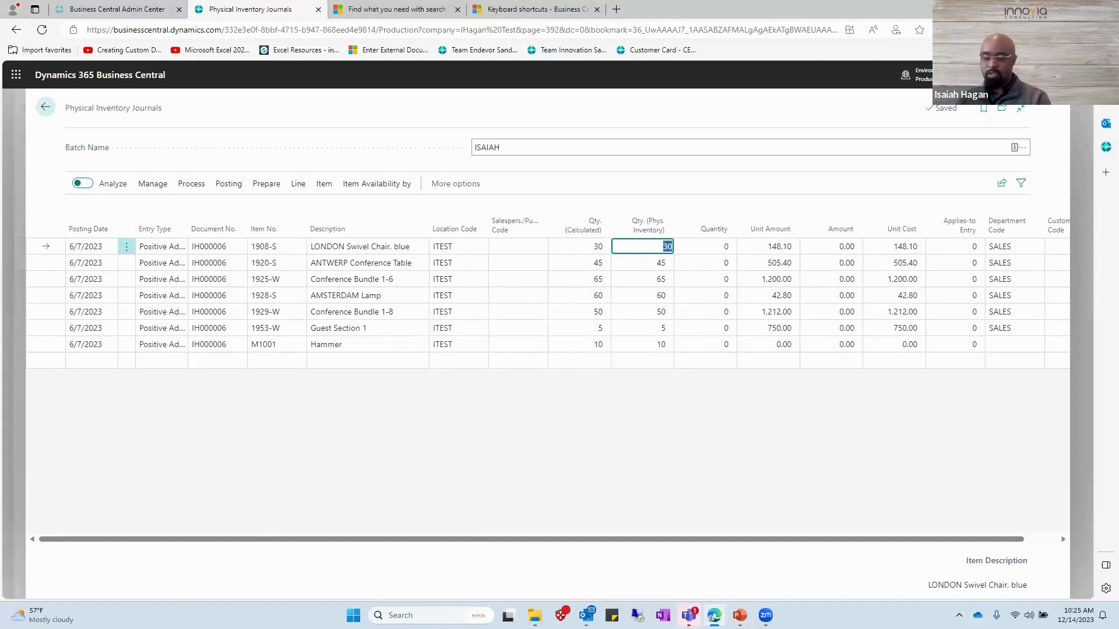
Enter physical inventory counts 31, 46 and 66 on the first three lines, then post with F9.
{"action": "type", "text": "10"}
{"action": "key", "text": "BackSpace"}
{"action": "key", "text": "BackSpace"}
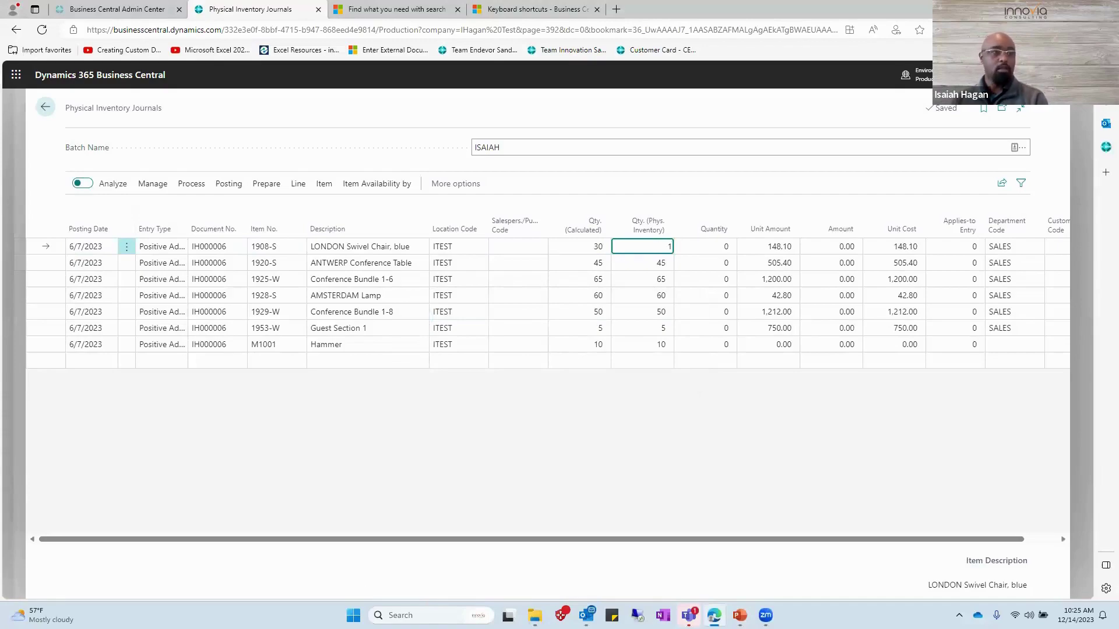
{"action": "type", "text": "13"}
{"action": "key", "text": "BackSpace"}
{"action": "key", "text": "BackSpace"}
{"action": "type", "text": "31"}
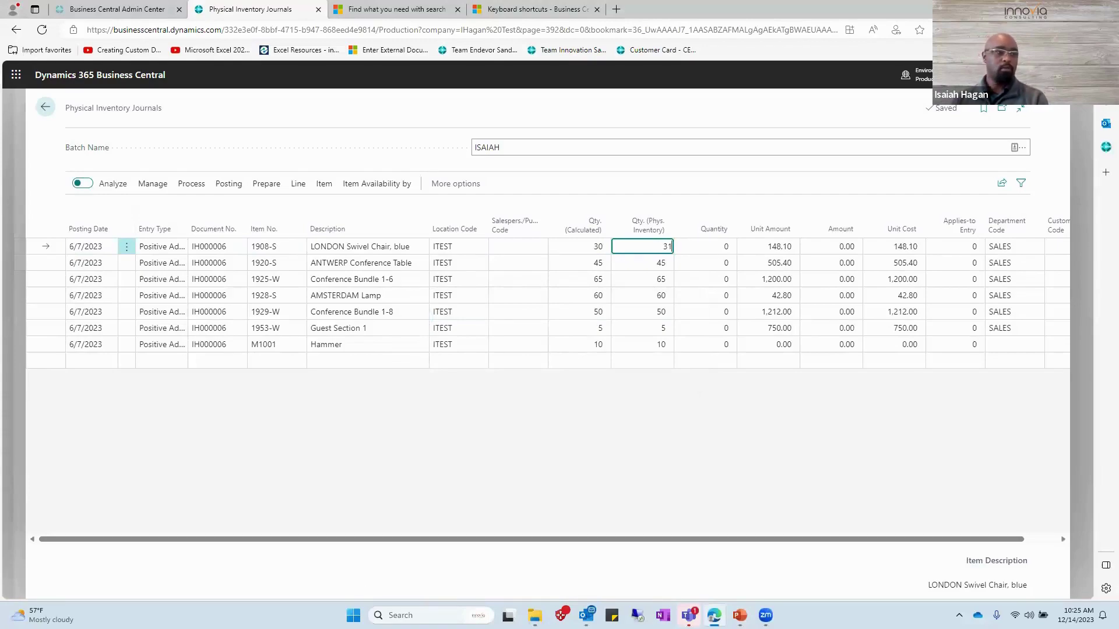
{"action": "key", "text": "Down"}
{"action": "type", "text": "4"}
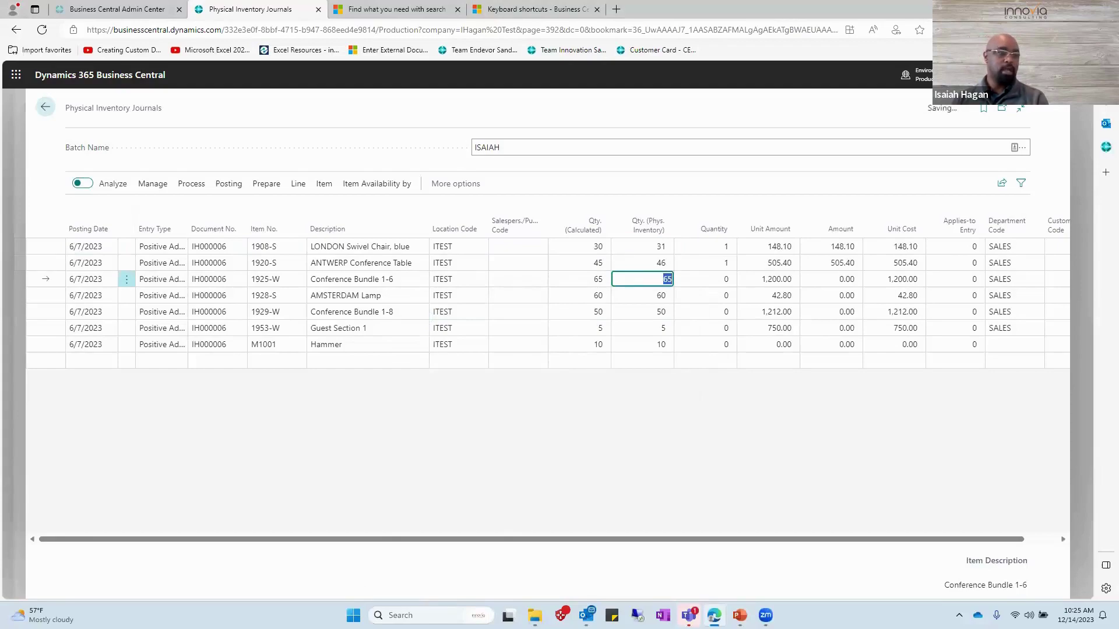
{"action": "type", "text": "66"}
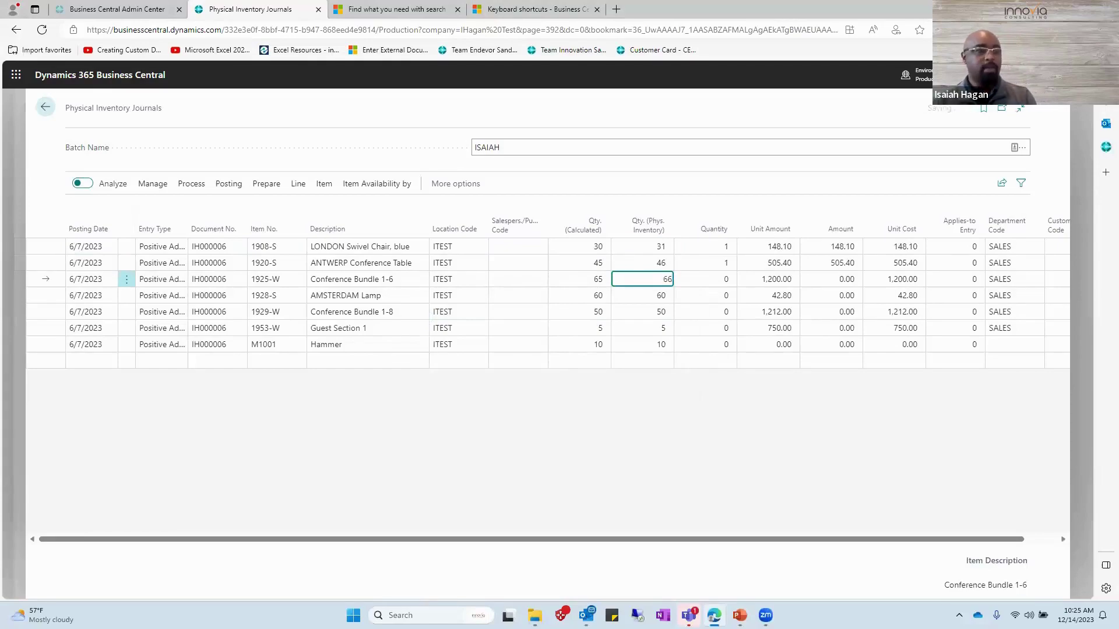
{"action": "key", "text": "F9"}
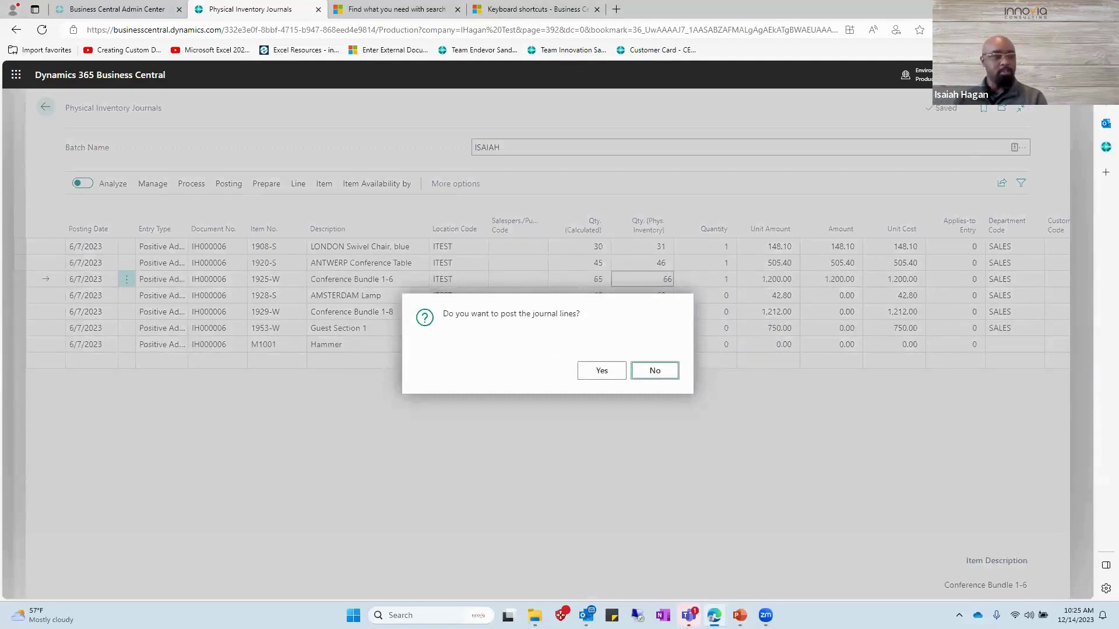
{"action": "key", "text": "Tab"}
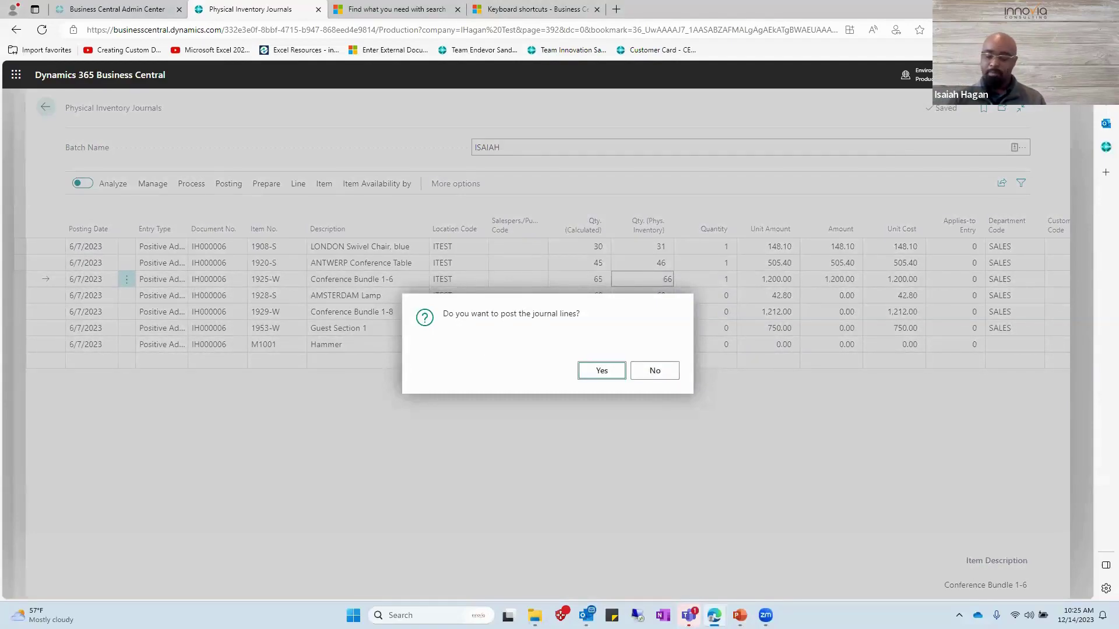
{"action": "key", "text": "Return"}
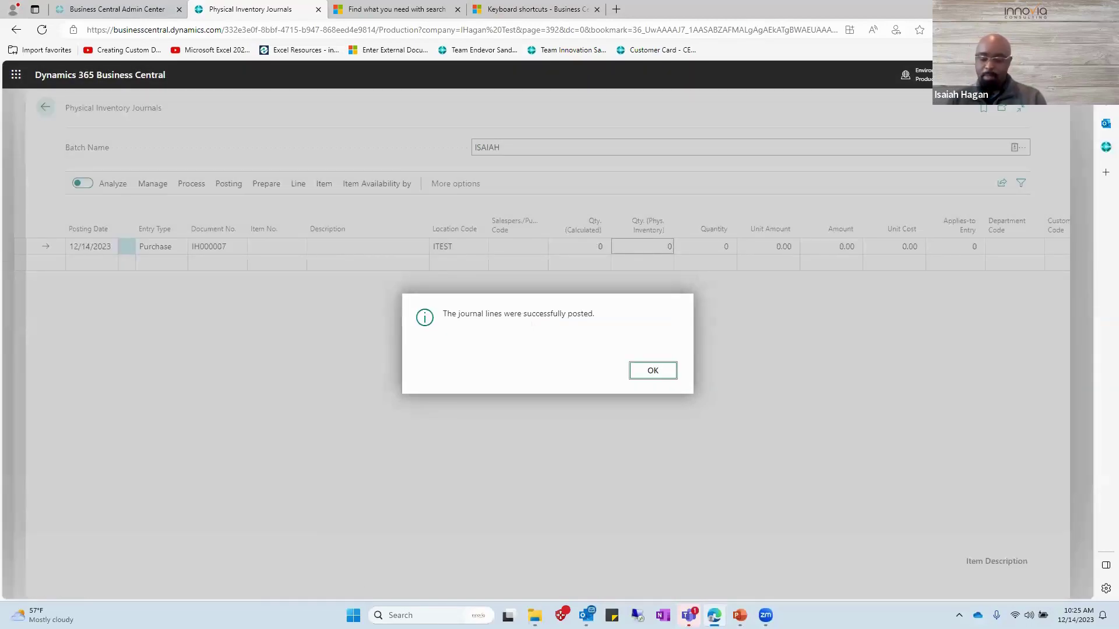
{"action": "key", "text": "Return"}
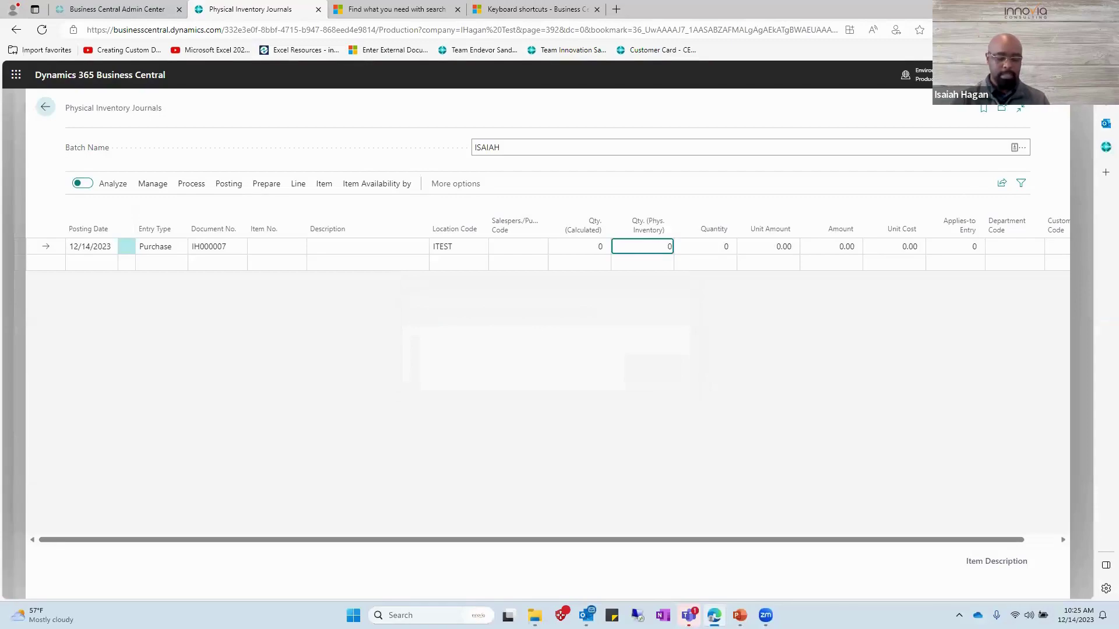
Search Tell Me for 'posted jour' and open Posted General Journal.
{"action": "key", "text": "alt+q"}
{"action": "type", "text": "POSTED "}
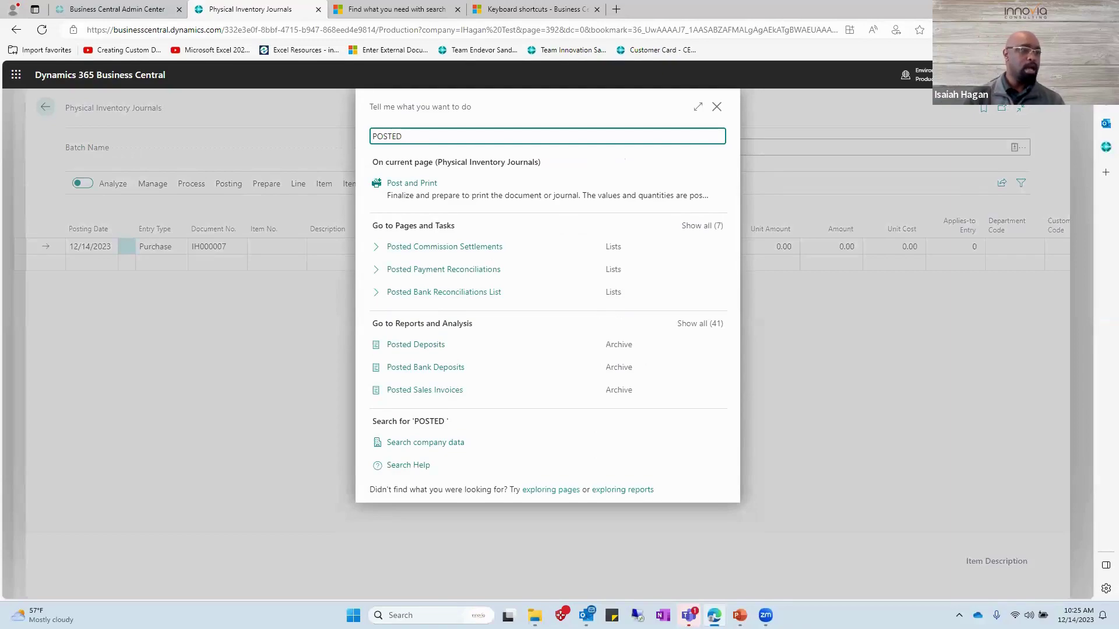
{"action": "type", "text": "jo"}
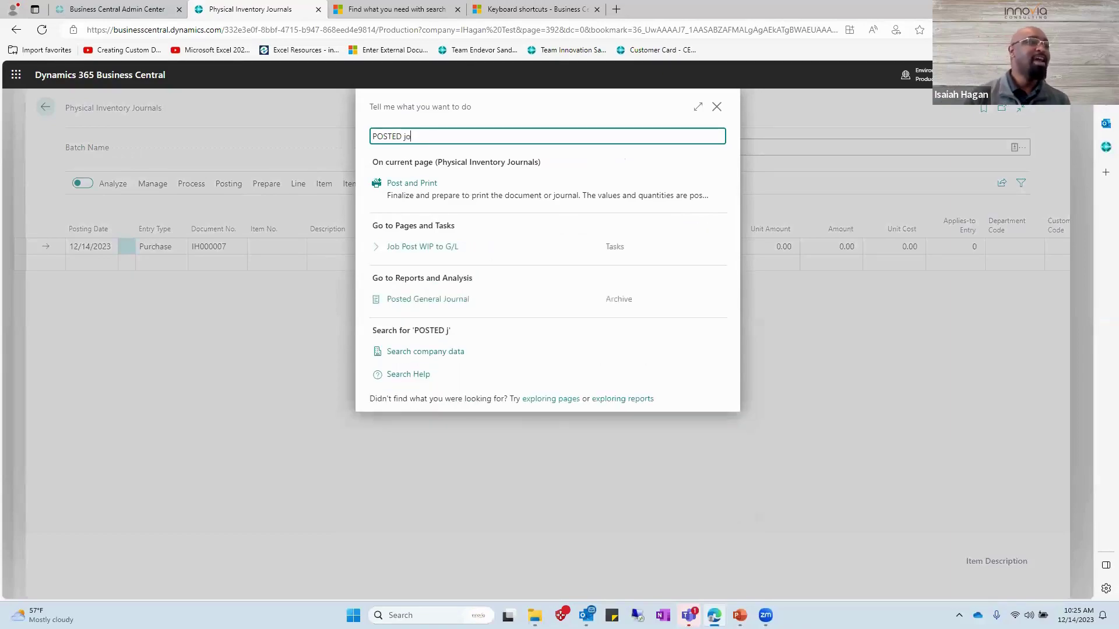
{"action": "type", "text": "ur"}
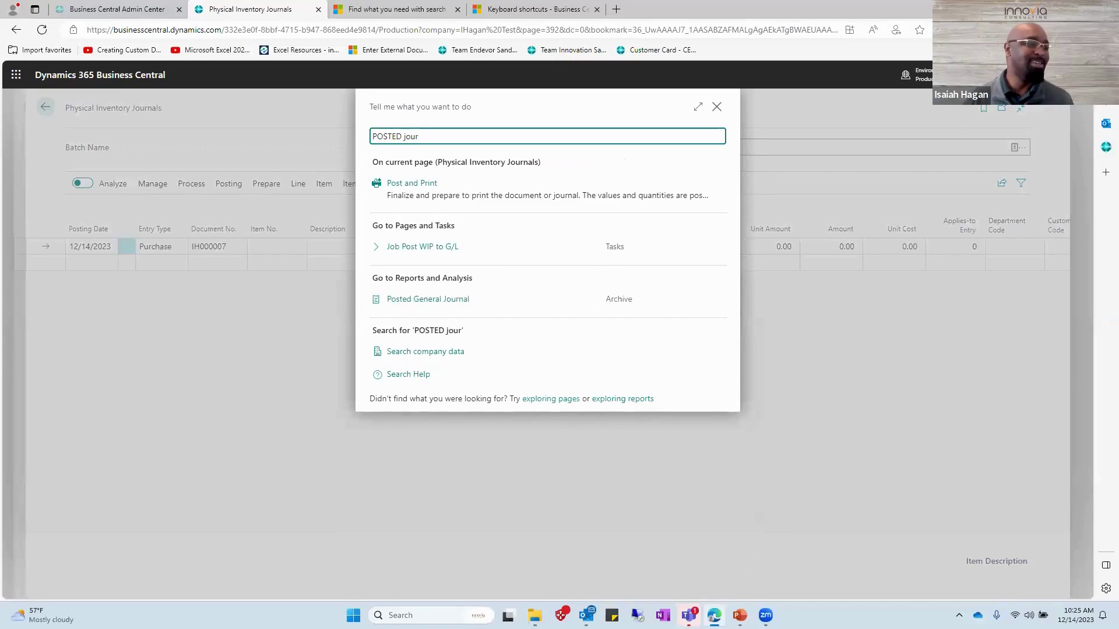
{"action": "key", "text": "Tab"}
{"action": "key", "text": "Tab"}
{"action": "key", "text": "Tab"}
{"action": "key", "text": "Down"}
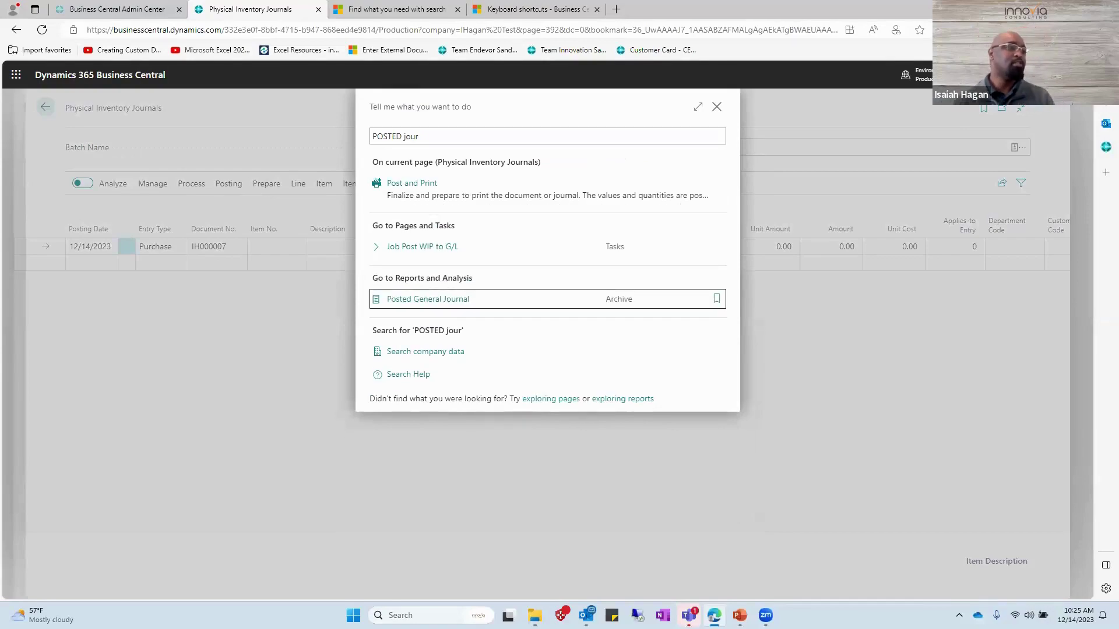
{"action": "key", "text": "Return"}
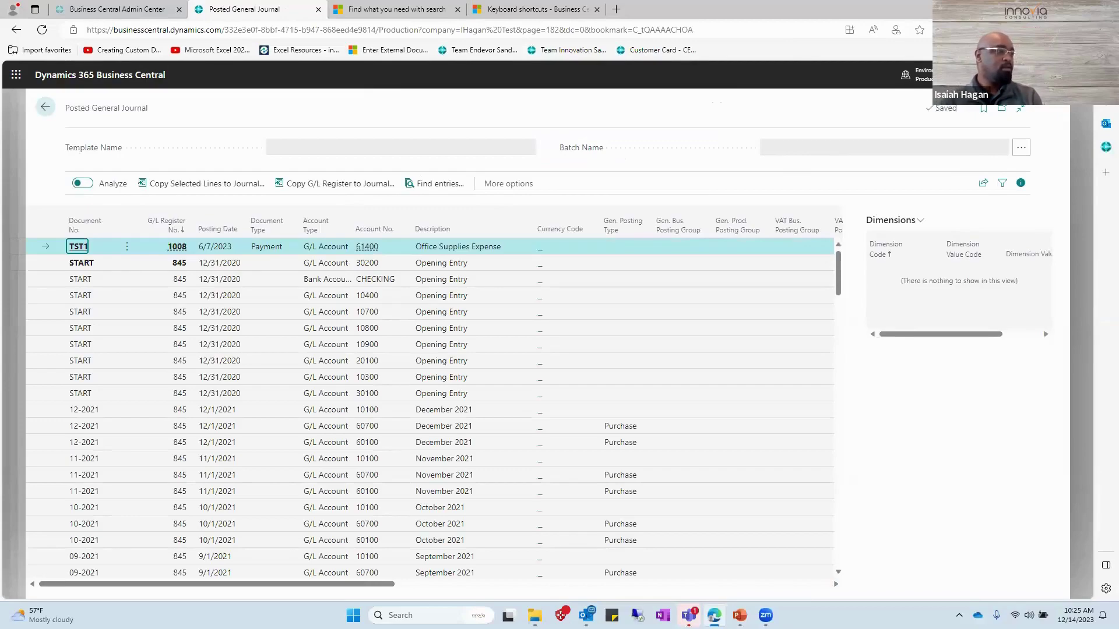
Sort the Posting Date column descending so TST1 (6/7/2023) appears first.
{"action": "key", "text": "Tab"}
{"action": "key", "text": "Tab"}
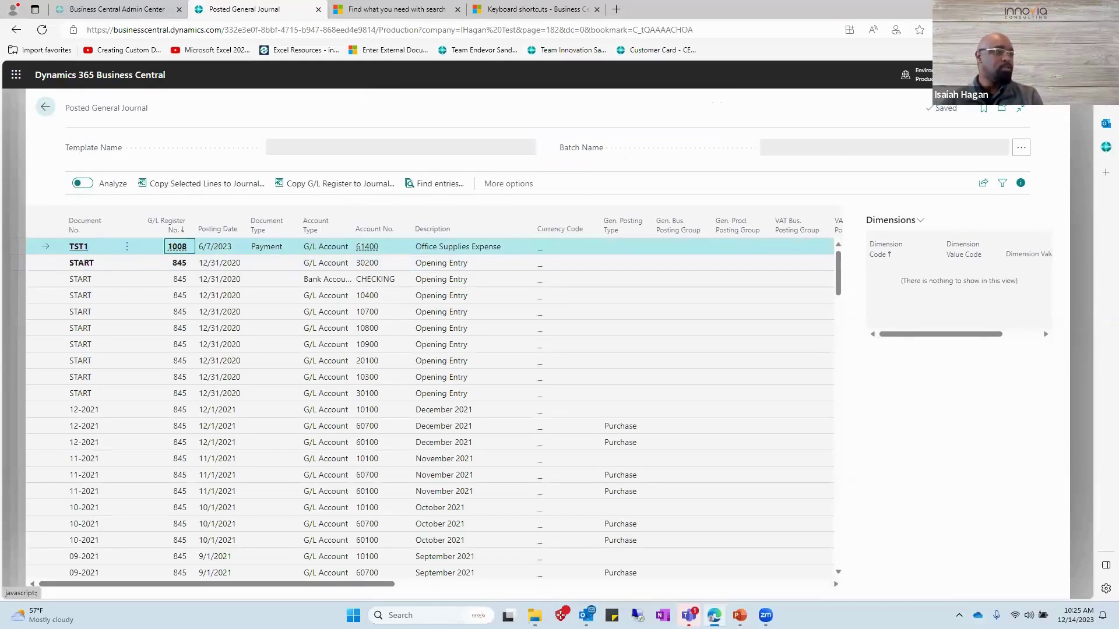
{"action": "key", "text": "Tab"}
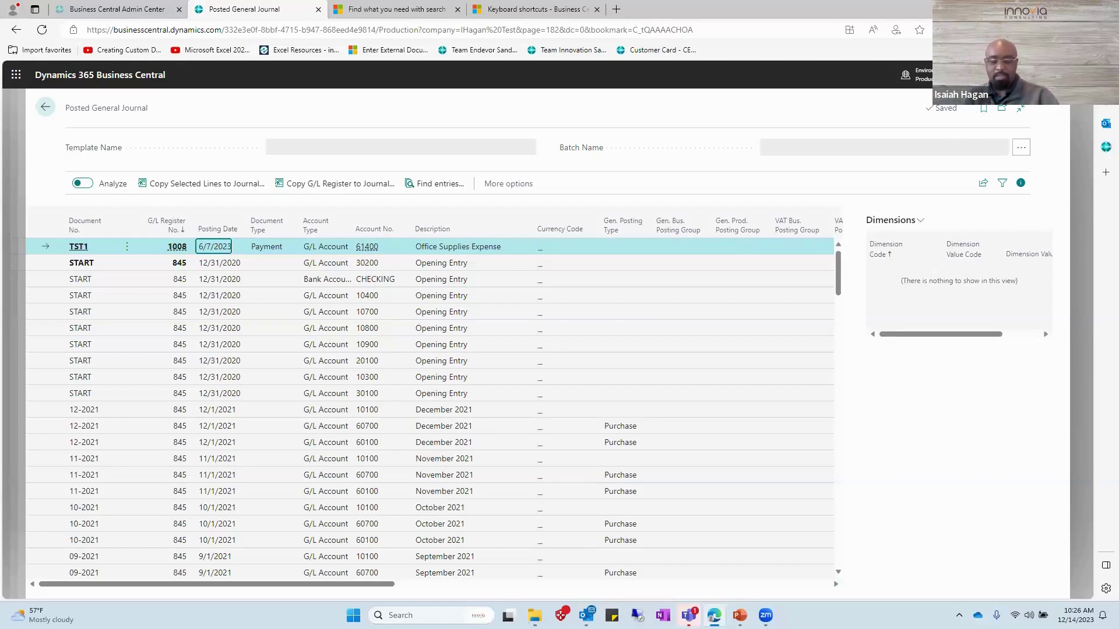
{"action": "key", "text": "alt+space"}
{"action": "key", "text": "Escape"}
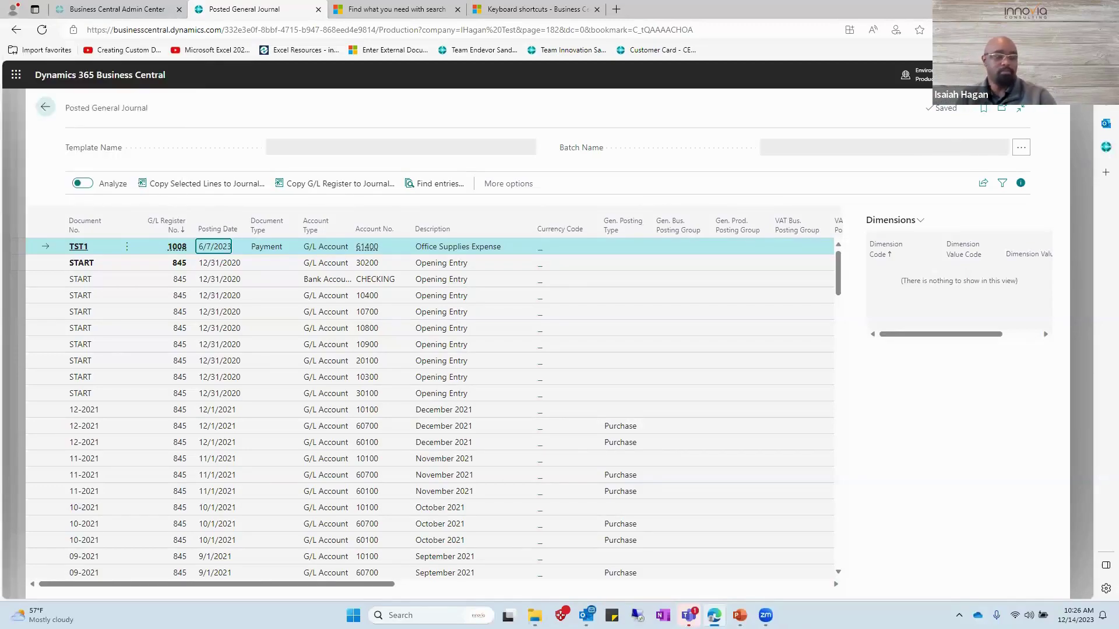
{"action": "key", "text": "shift+alt+F3"}
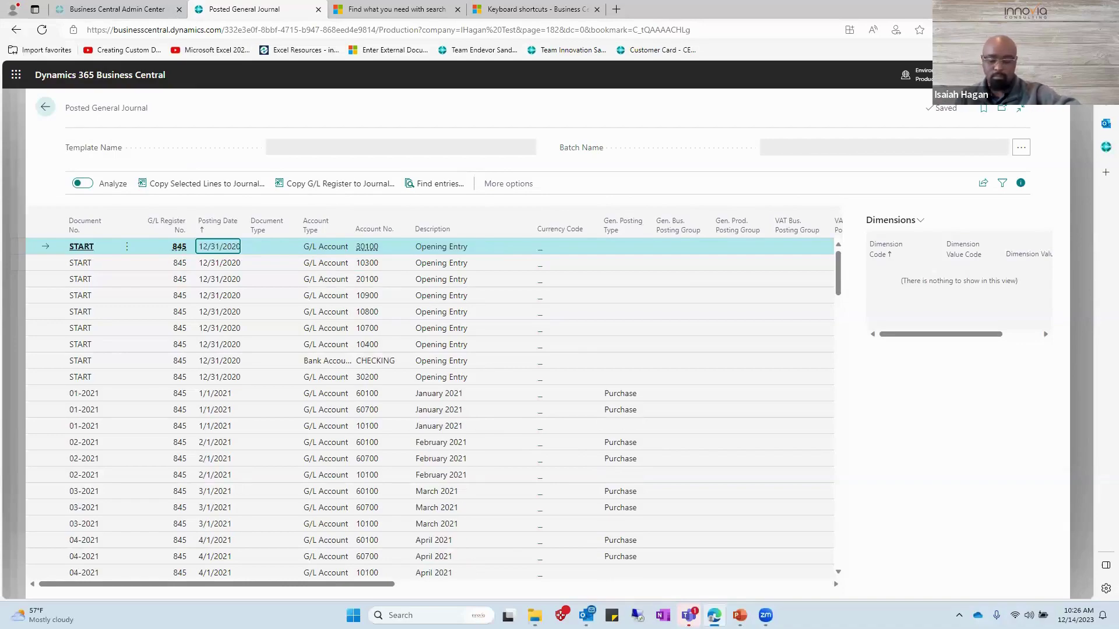
{"action": "key", "text": "shift+alt+F3"}
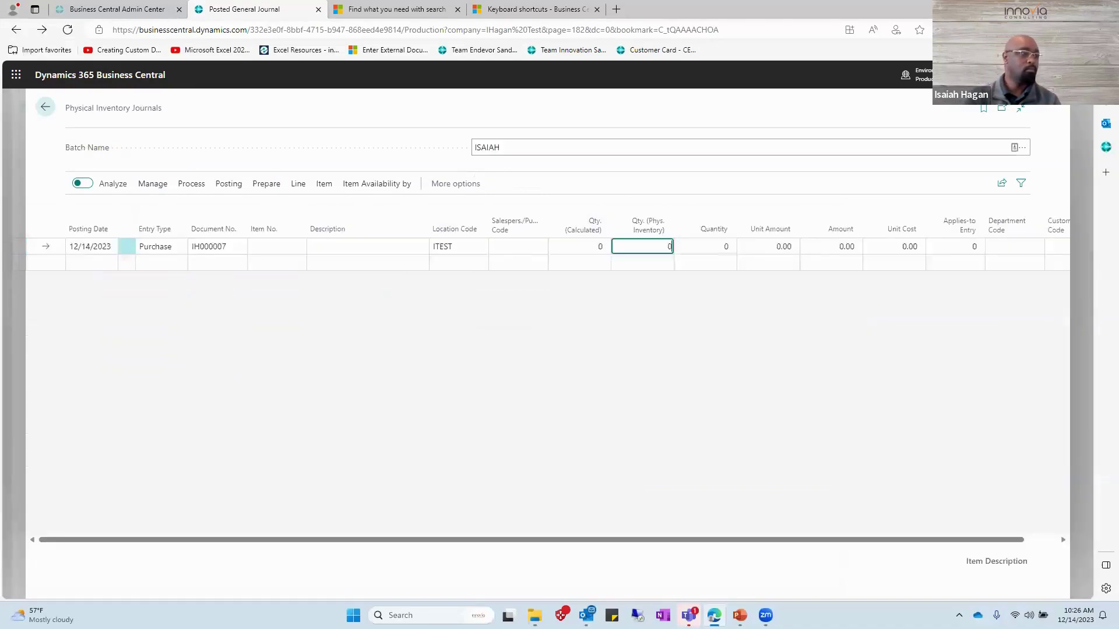
Reload to abandon the rejected quantity entry, then switch to the Microsoft 365 search support article.
{"action": "key", "text": "Tab"}
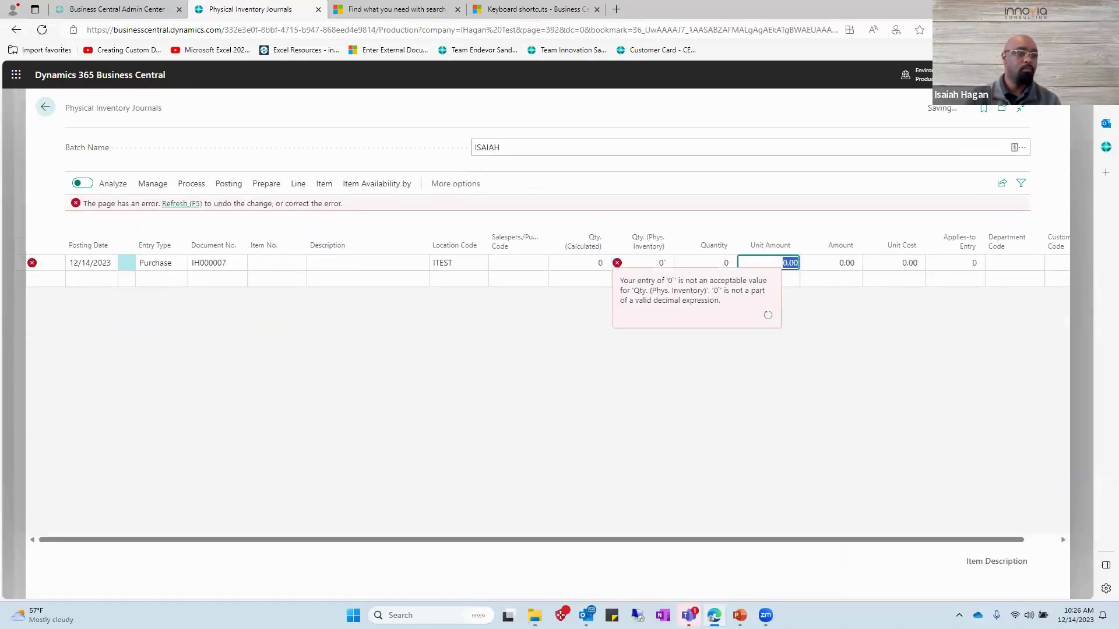
{"action": "key", "text": "F5"}
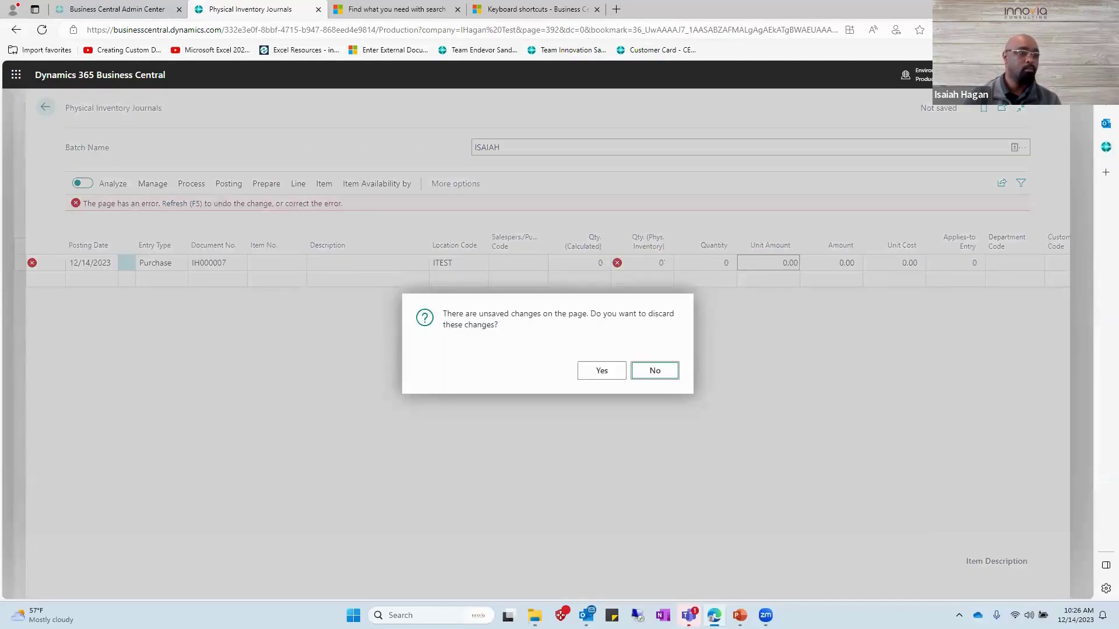
{"action": "key", "text": "Escape"}
{"action": "key", "text": "F5"}
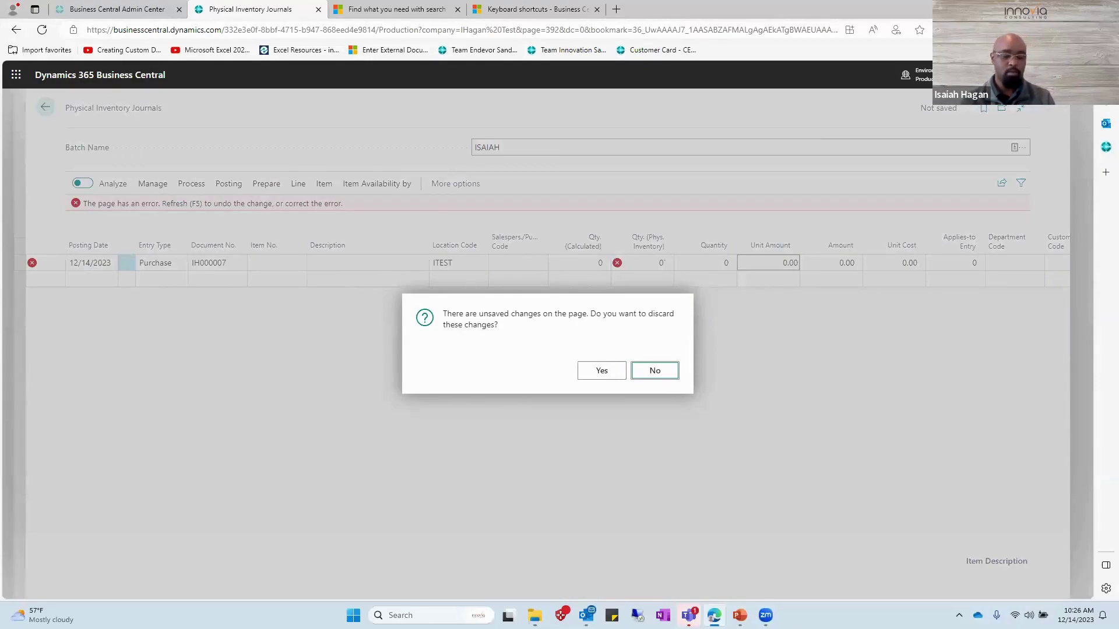
{"action": "key", "text": "ctrl+Tab"}
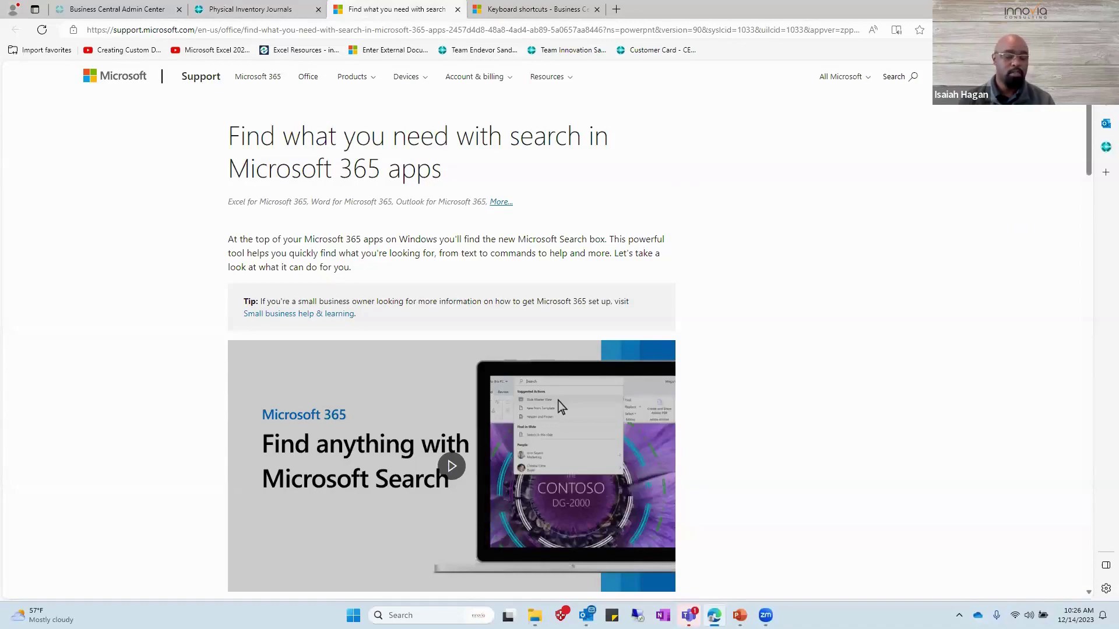
Switch back to the Physical Inventory Journals window for batch ISAIAH.
{"action": "key", "text": "alt+Tab"}
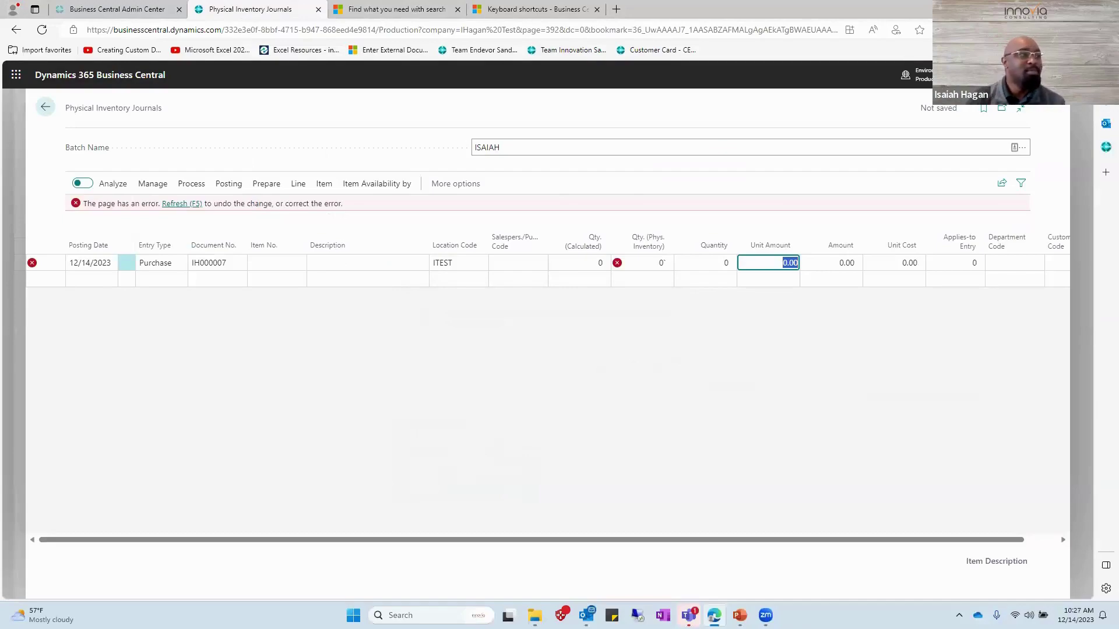
Reload the page, discard the unsaved journal changes, then switch to the PowerPoint slide show.
{"action": "key", "text": "F5"}
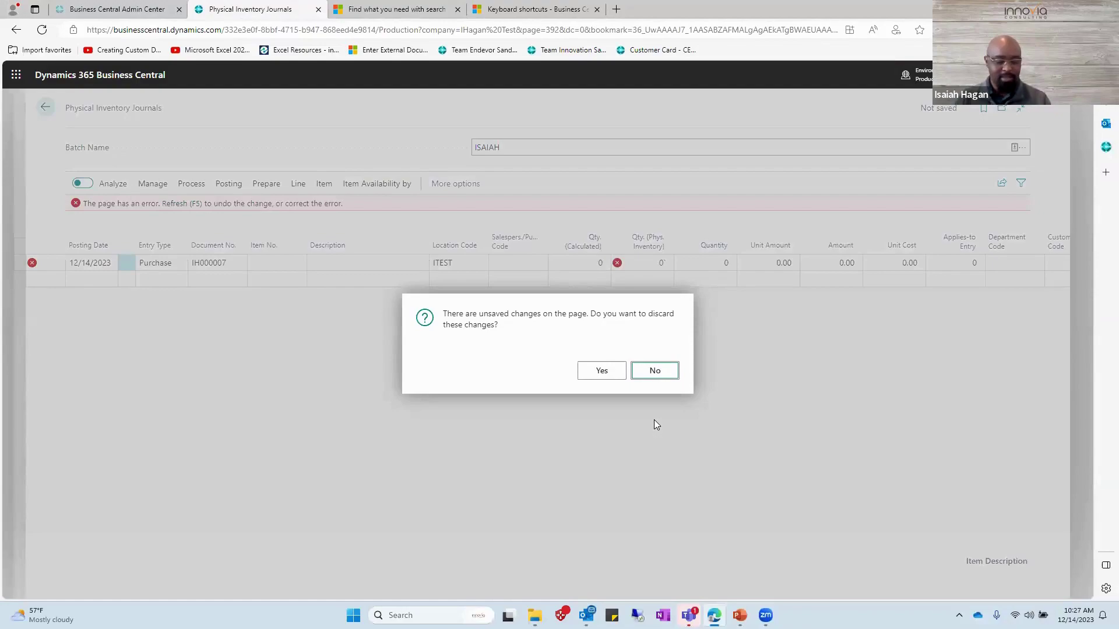
{"action": "key", "text": "shift+Tab"}
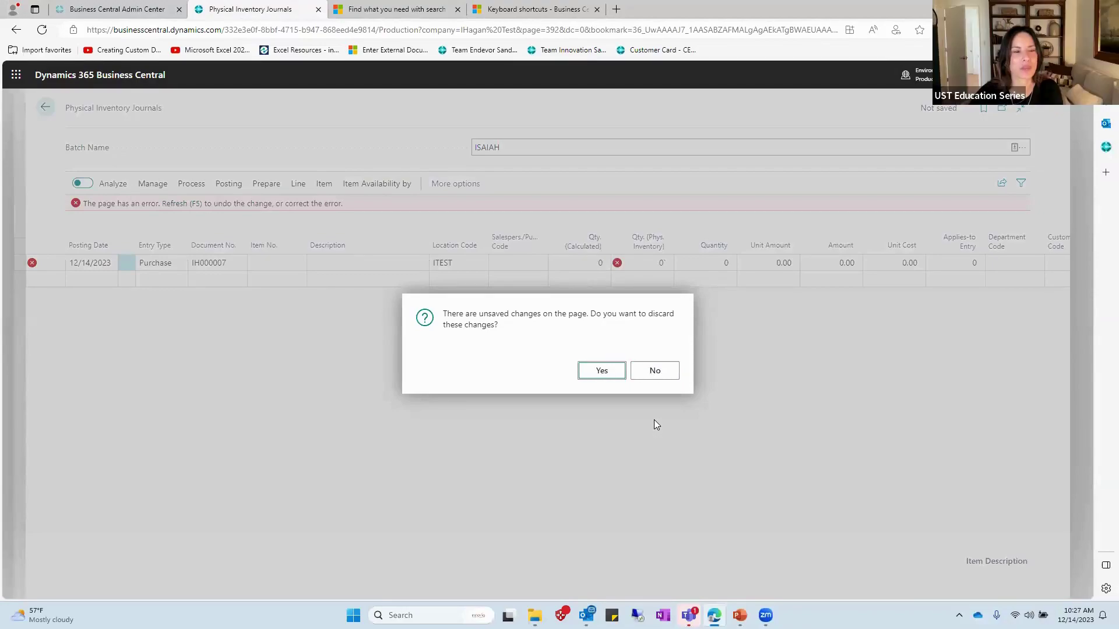
{"action": "key", "text": "Return"}
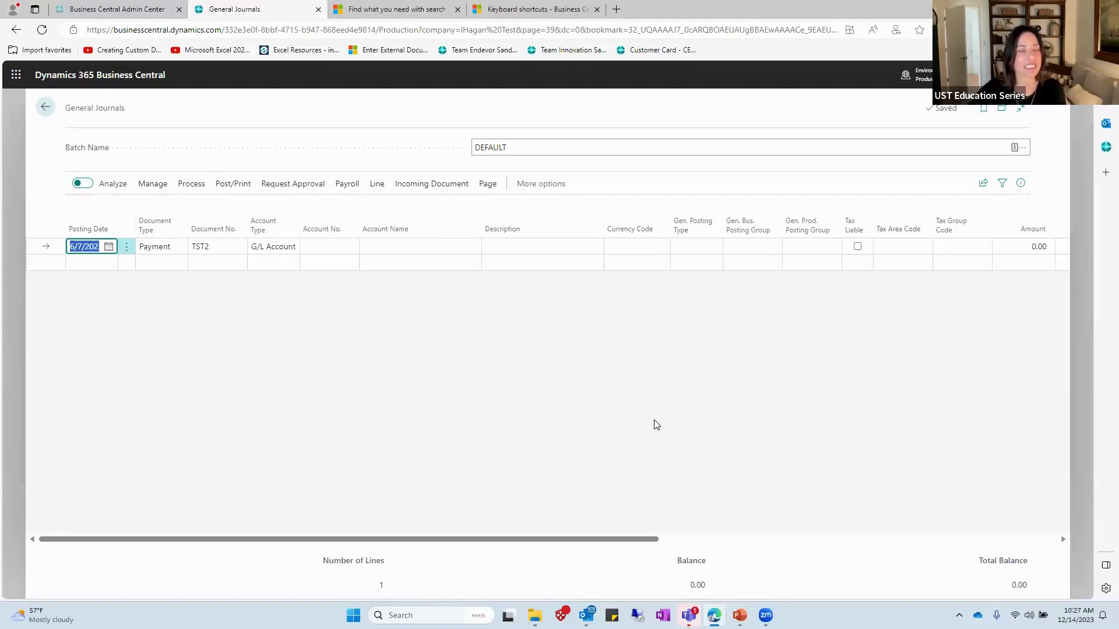
{"action": "key", "text": "alt+Tab"}
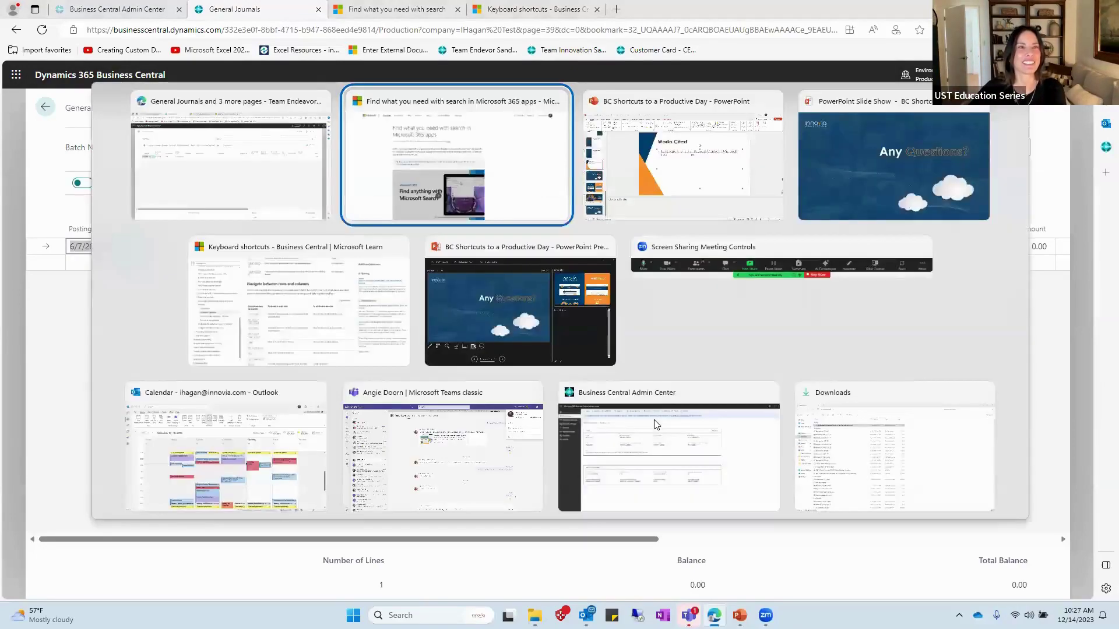
{"action": "key", "text": "Tab"}
{"action": "key", "text": "Tab"}
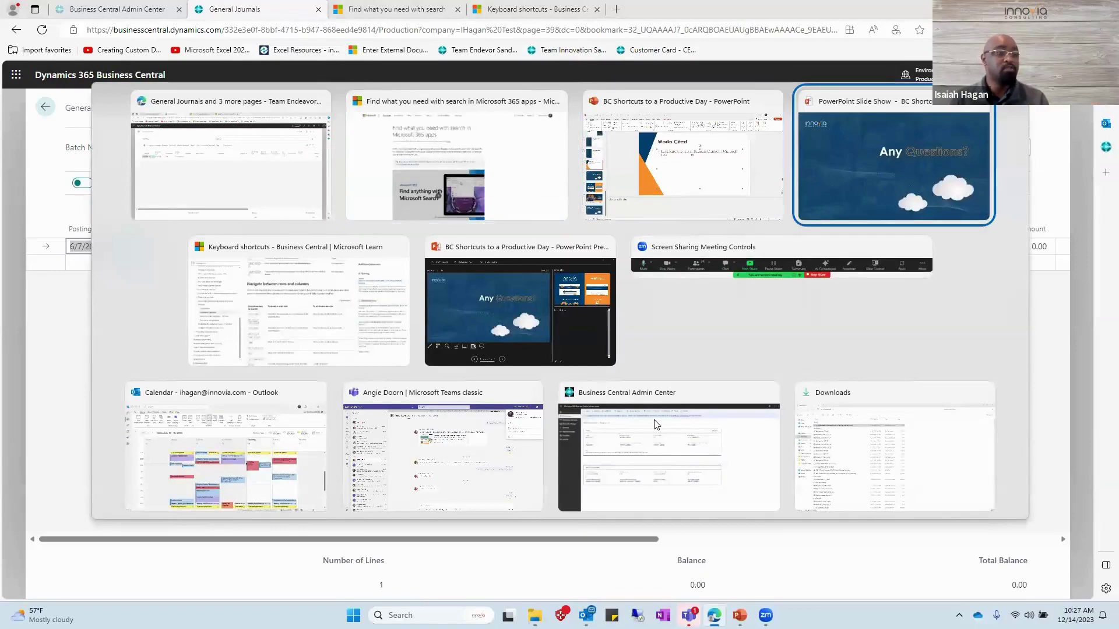